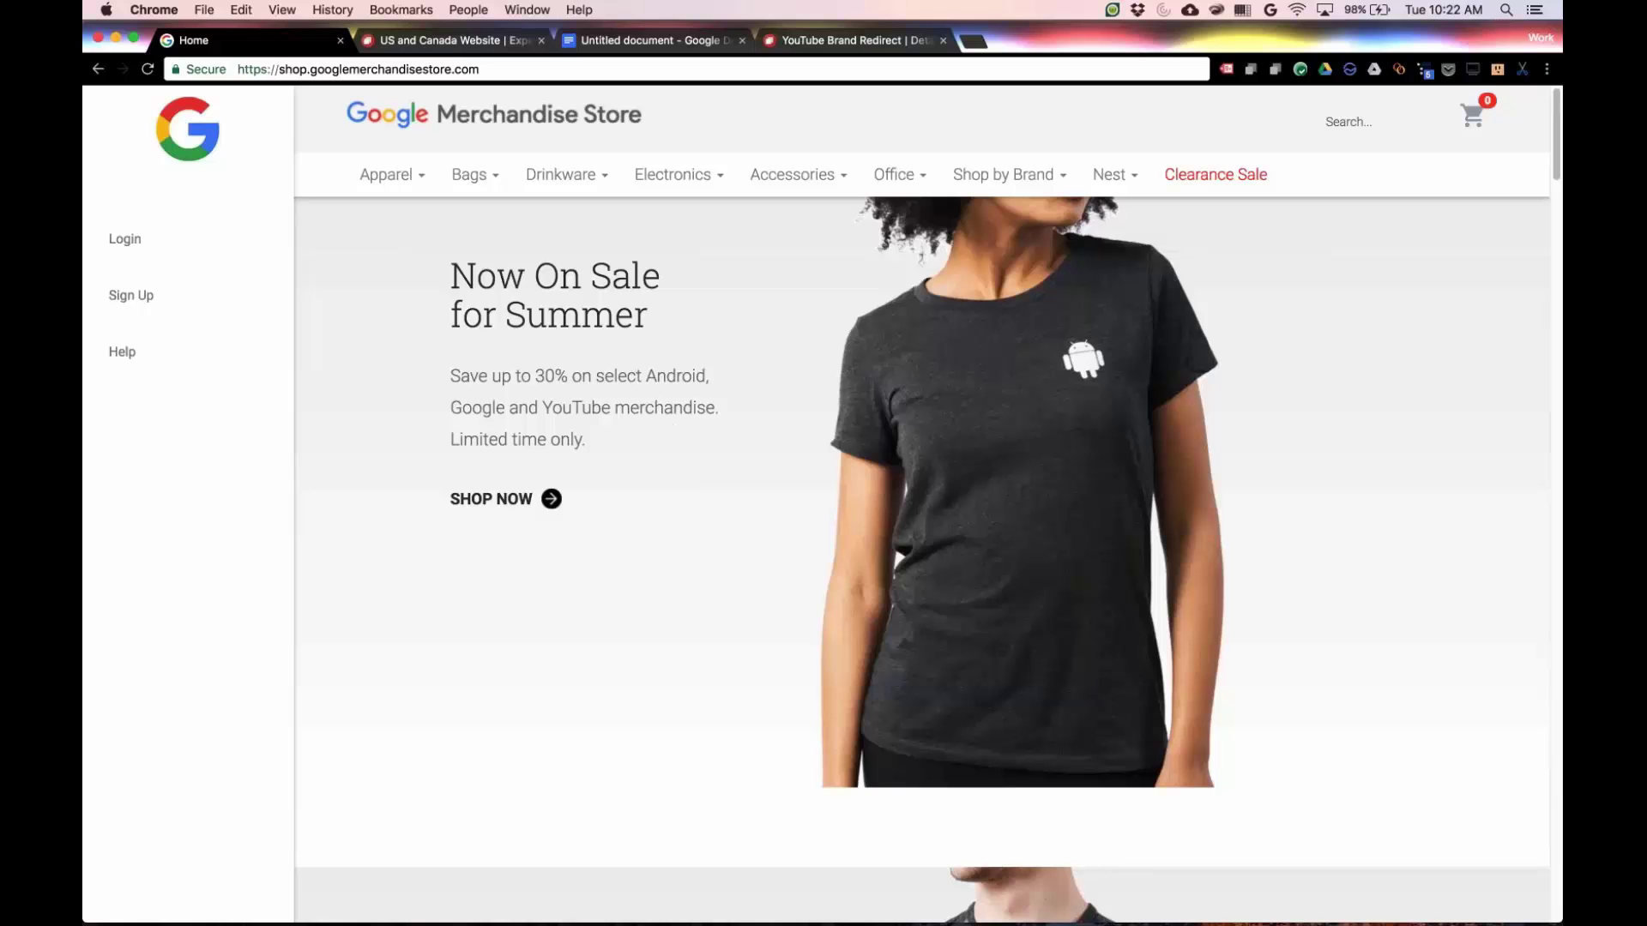
In Optimize's US and Canada Website container, create an A/B test experiment named "Cart abandoners test" for the store home page
click(446, 40)
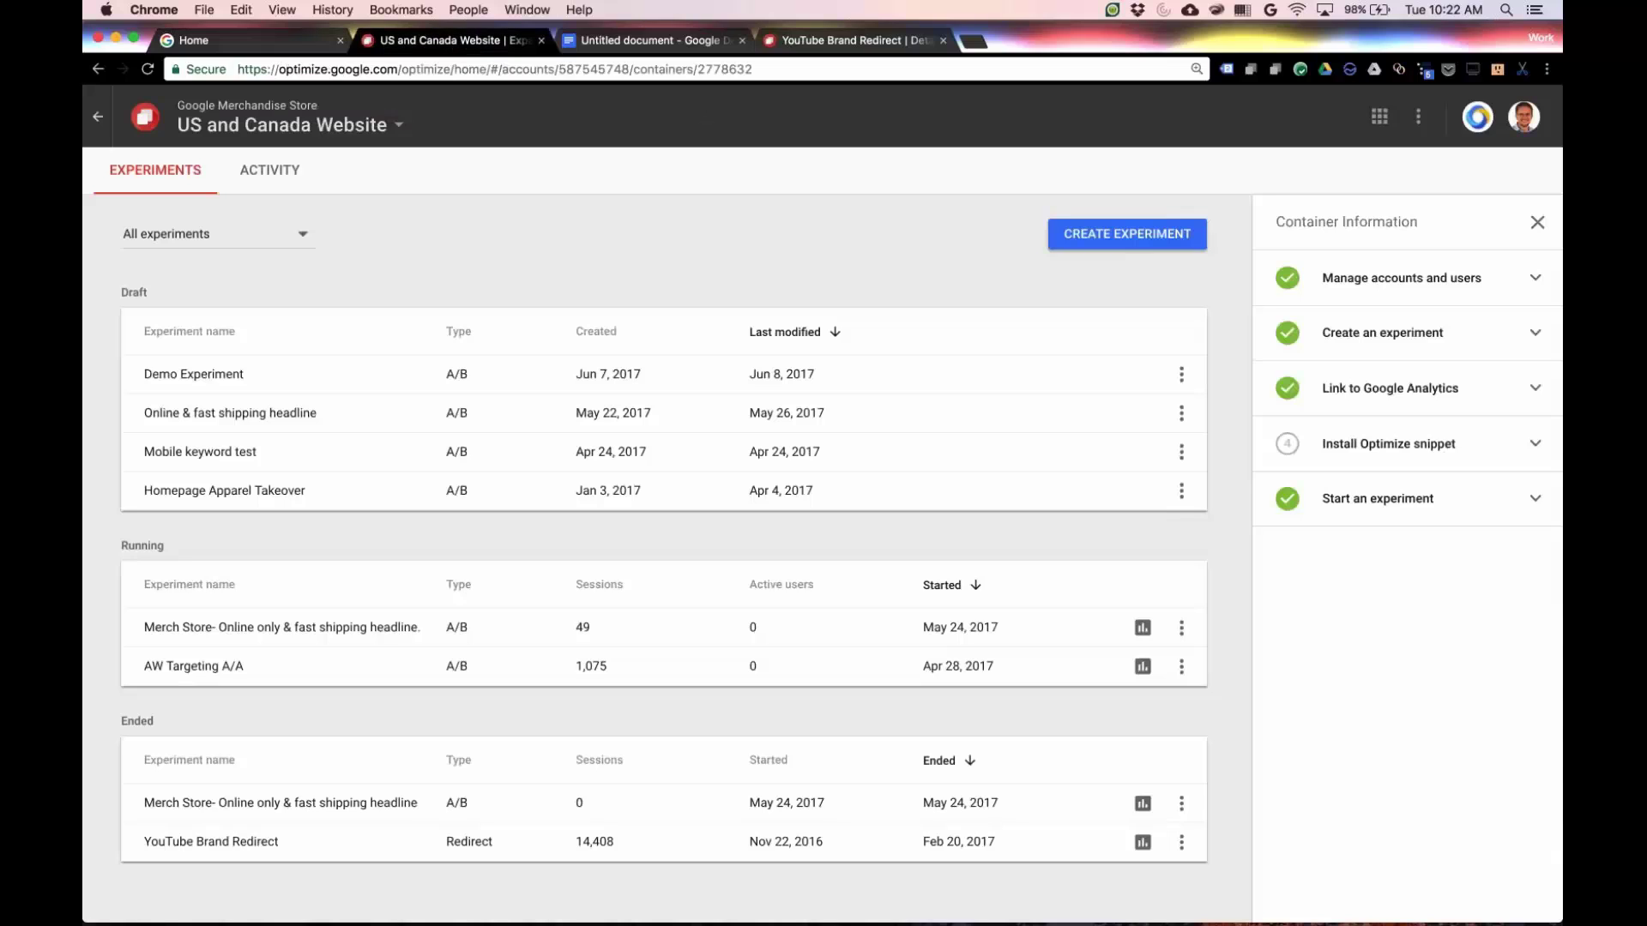
click(1131, 235)
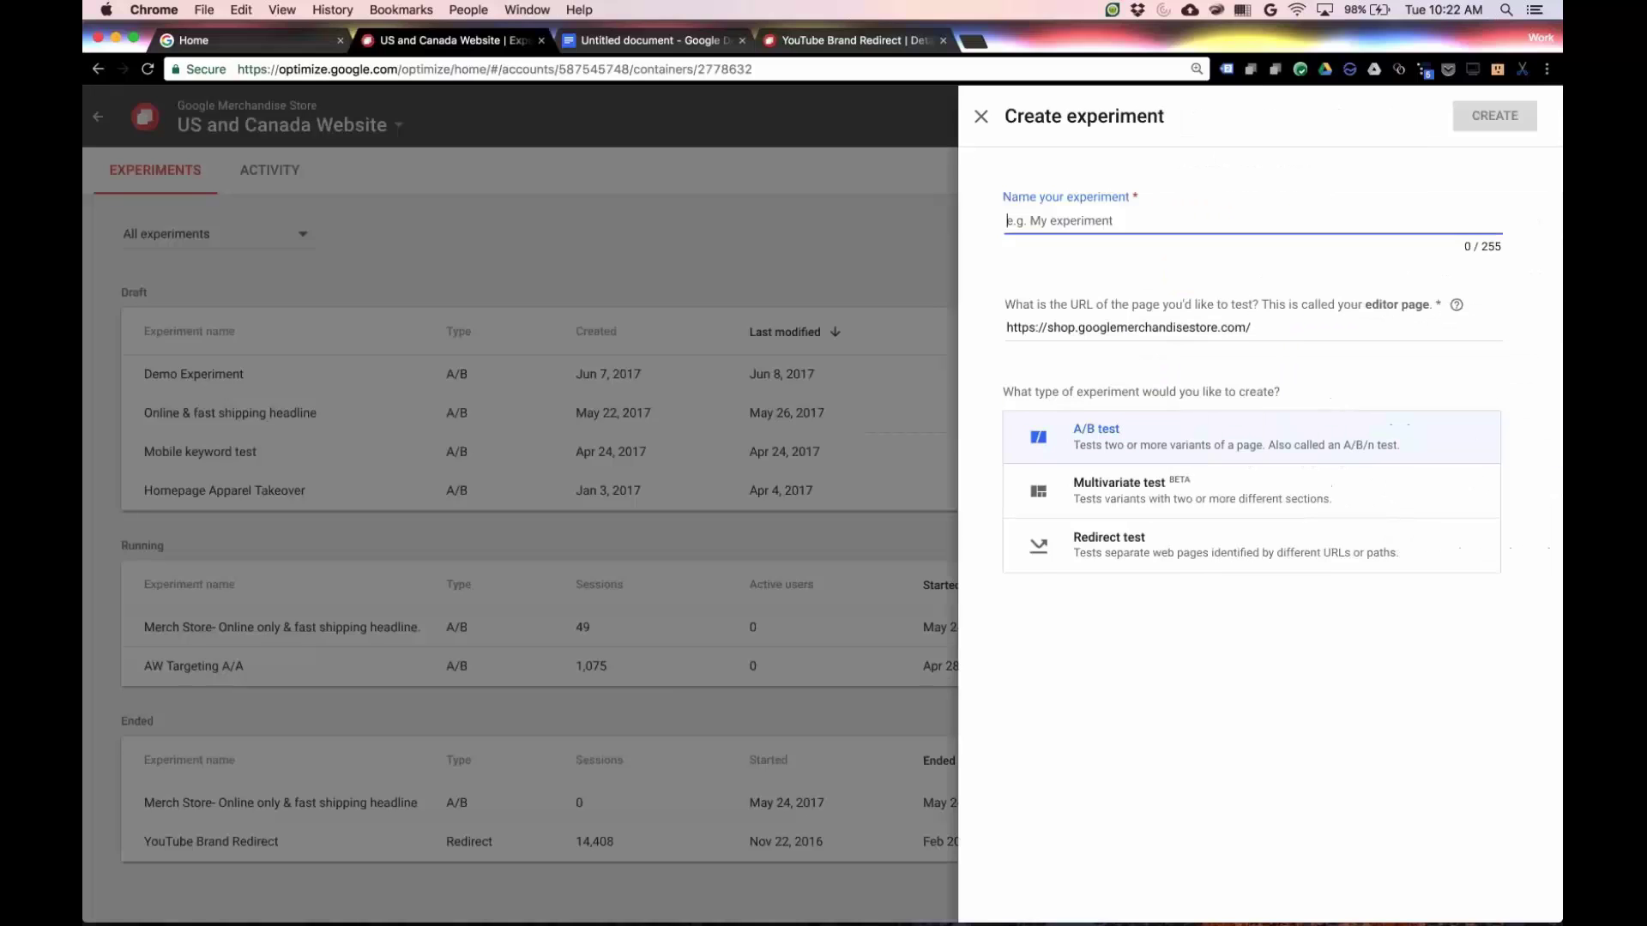
click(1156, 232)
text(Cart abandoners test)
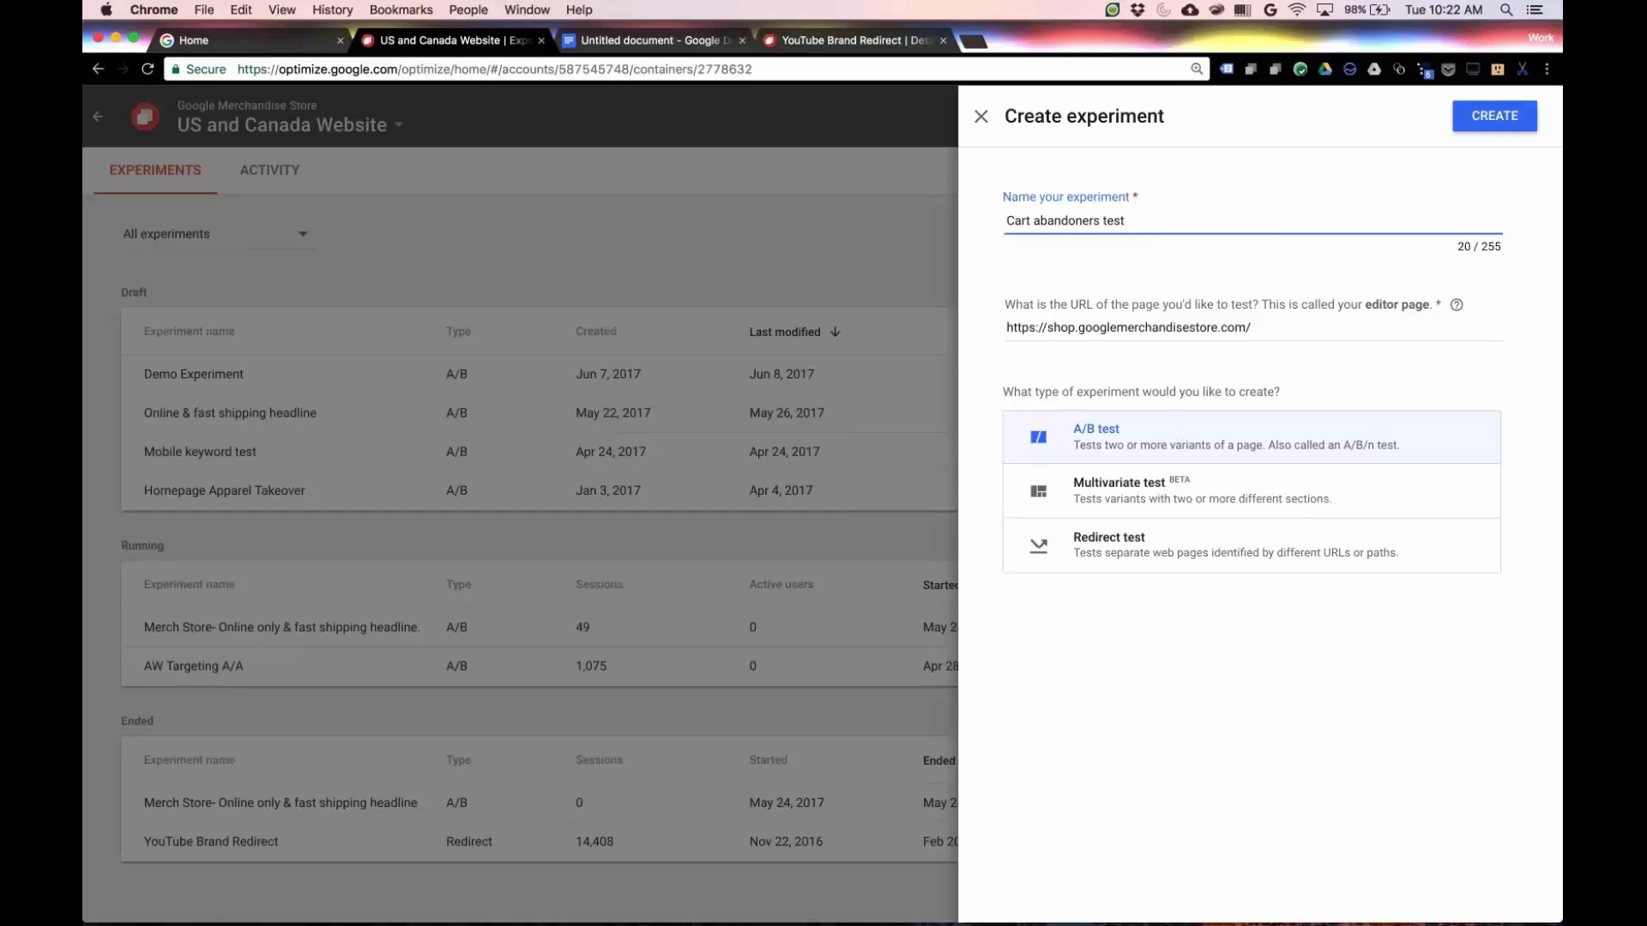
click(1476, 121)
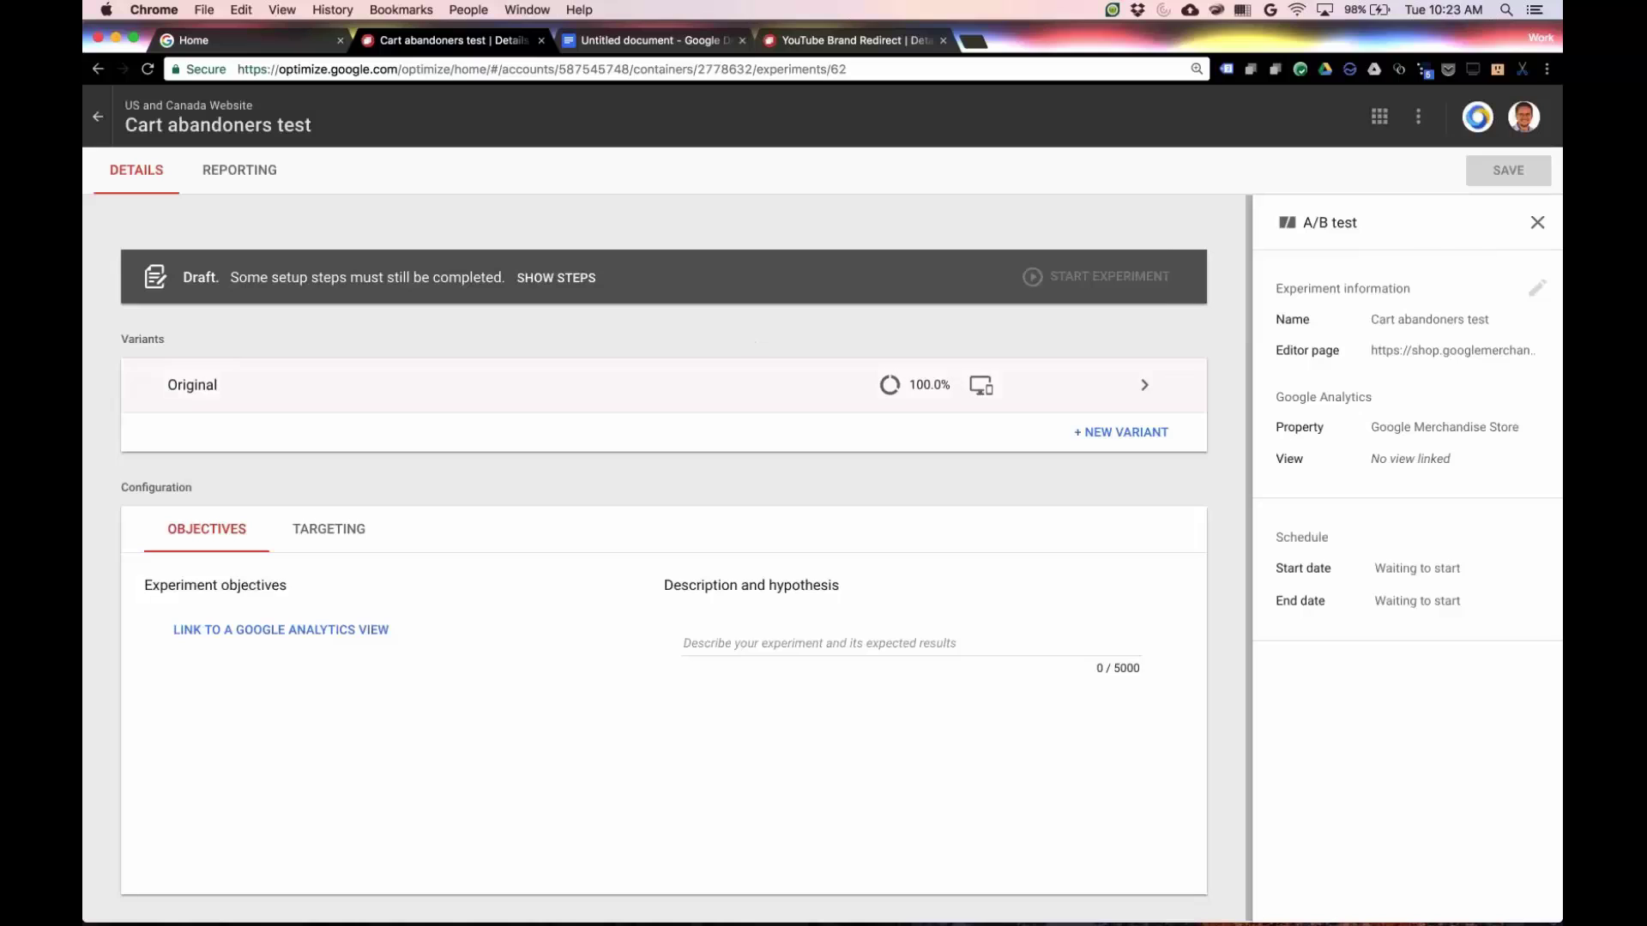
Add a new variant named "Free Shipping" to the experiment
click(1104, 435)
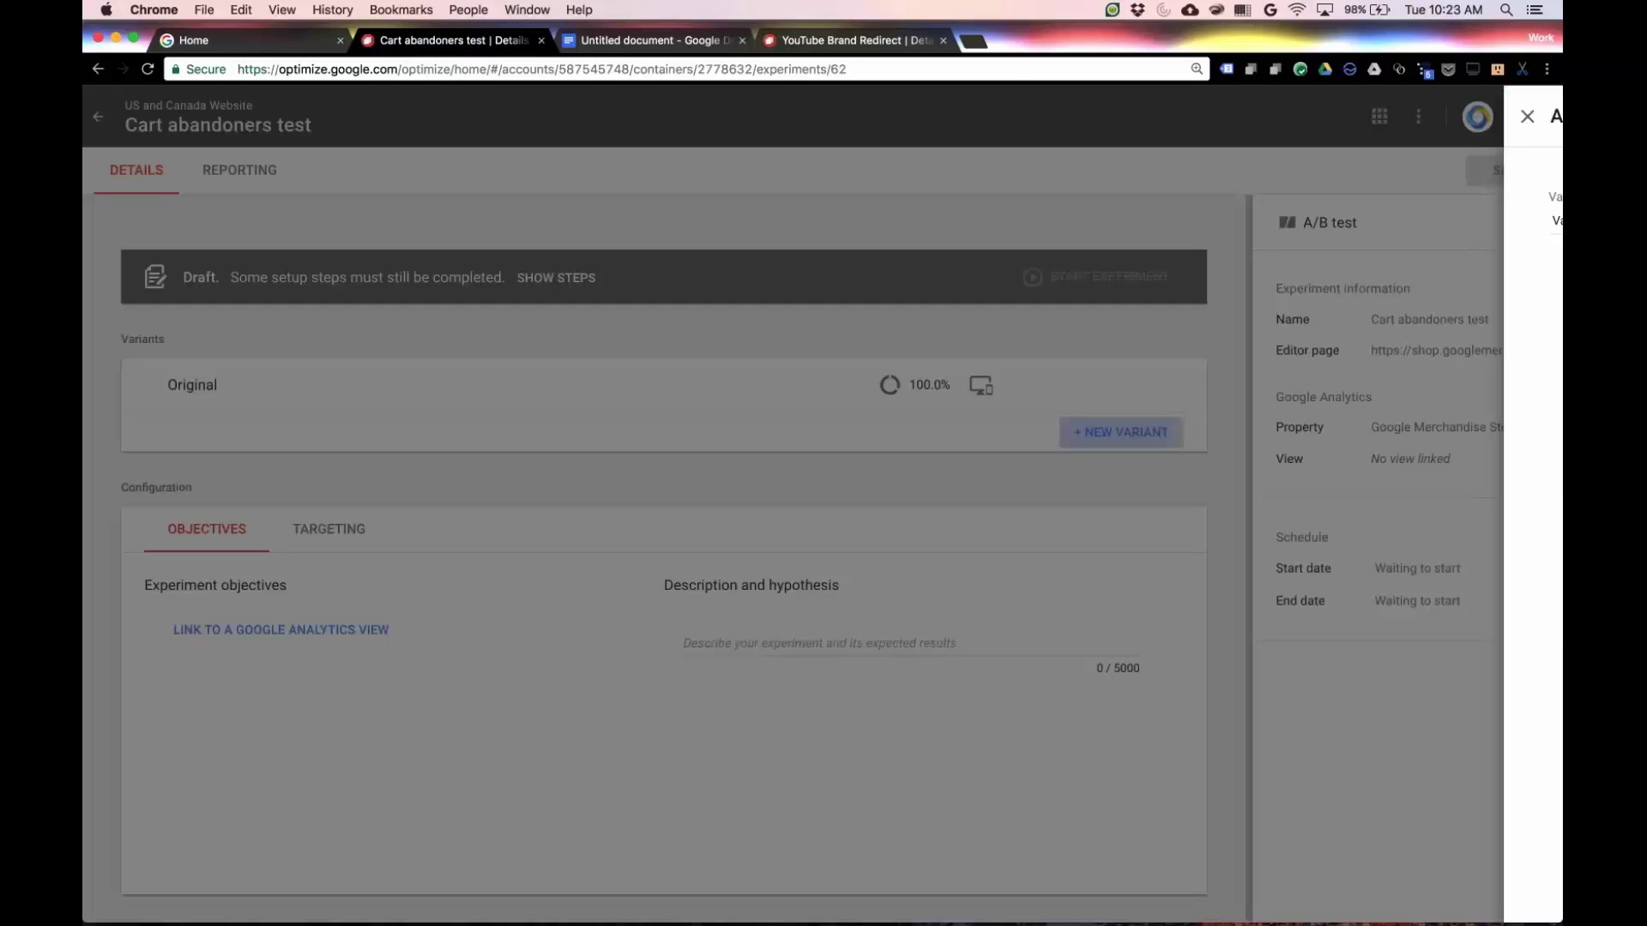
text(Free Shipping)
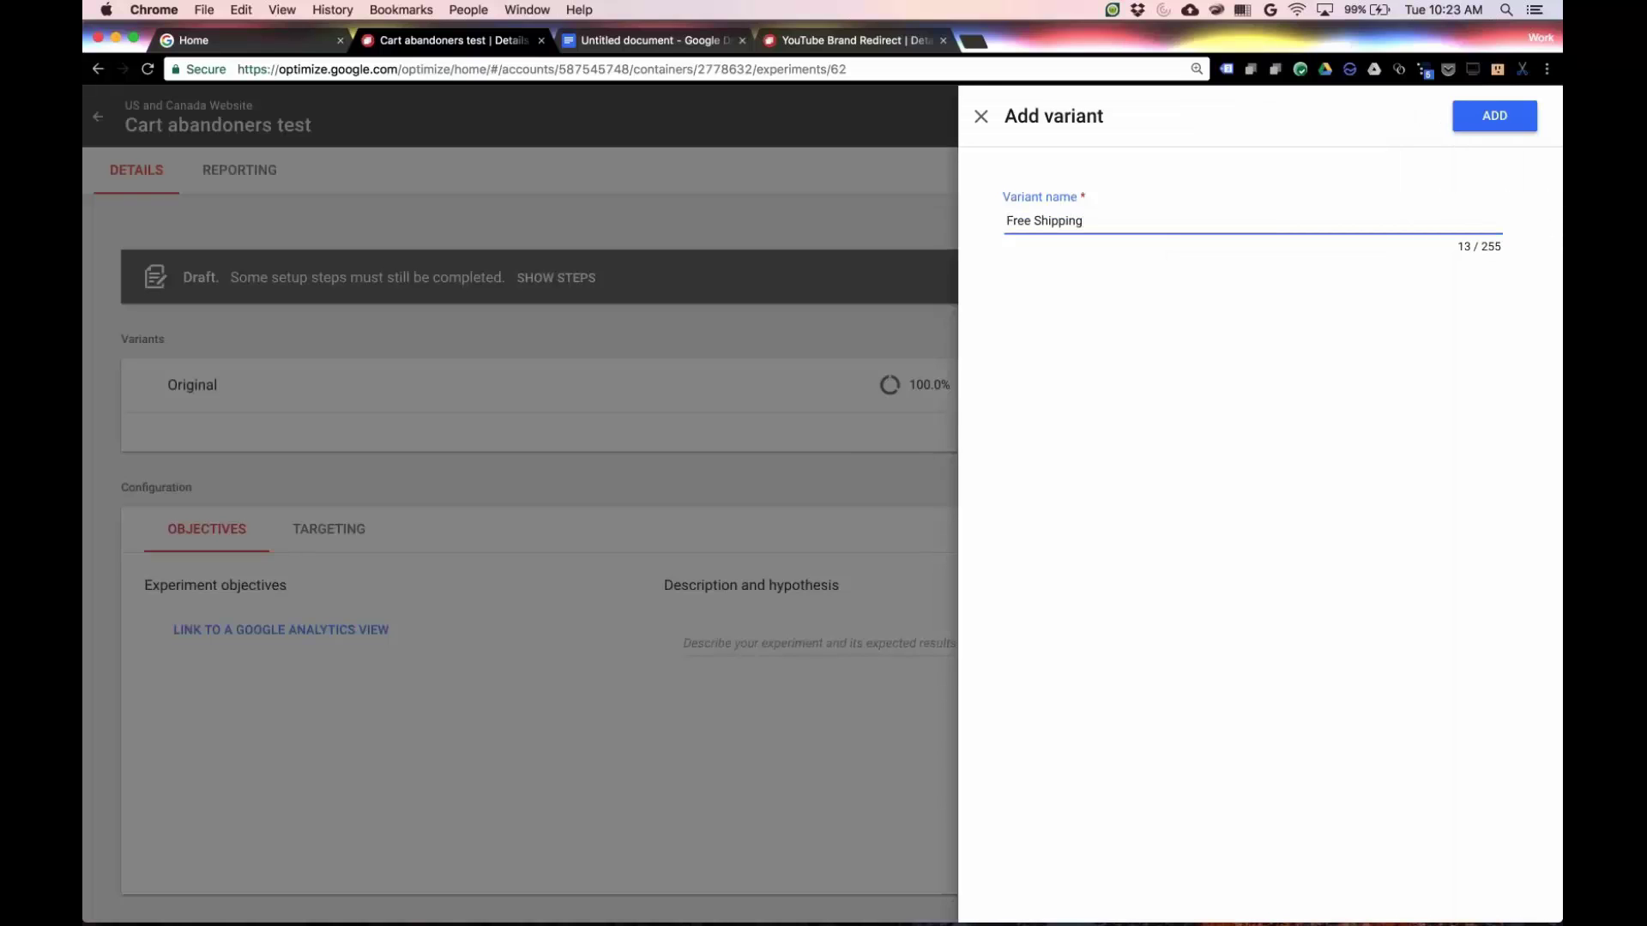
click(1494, 116)
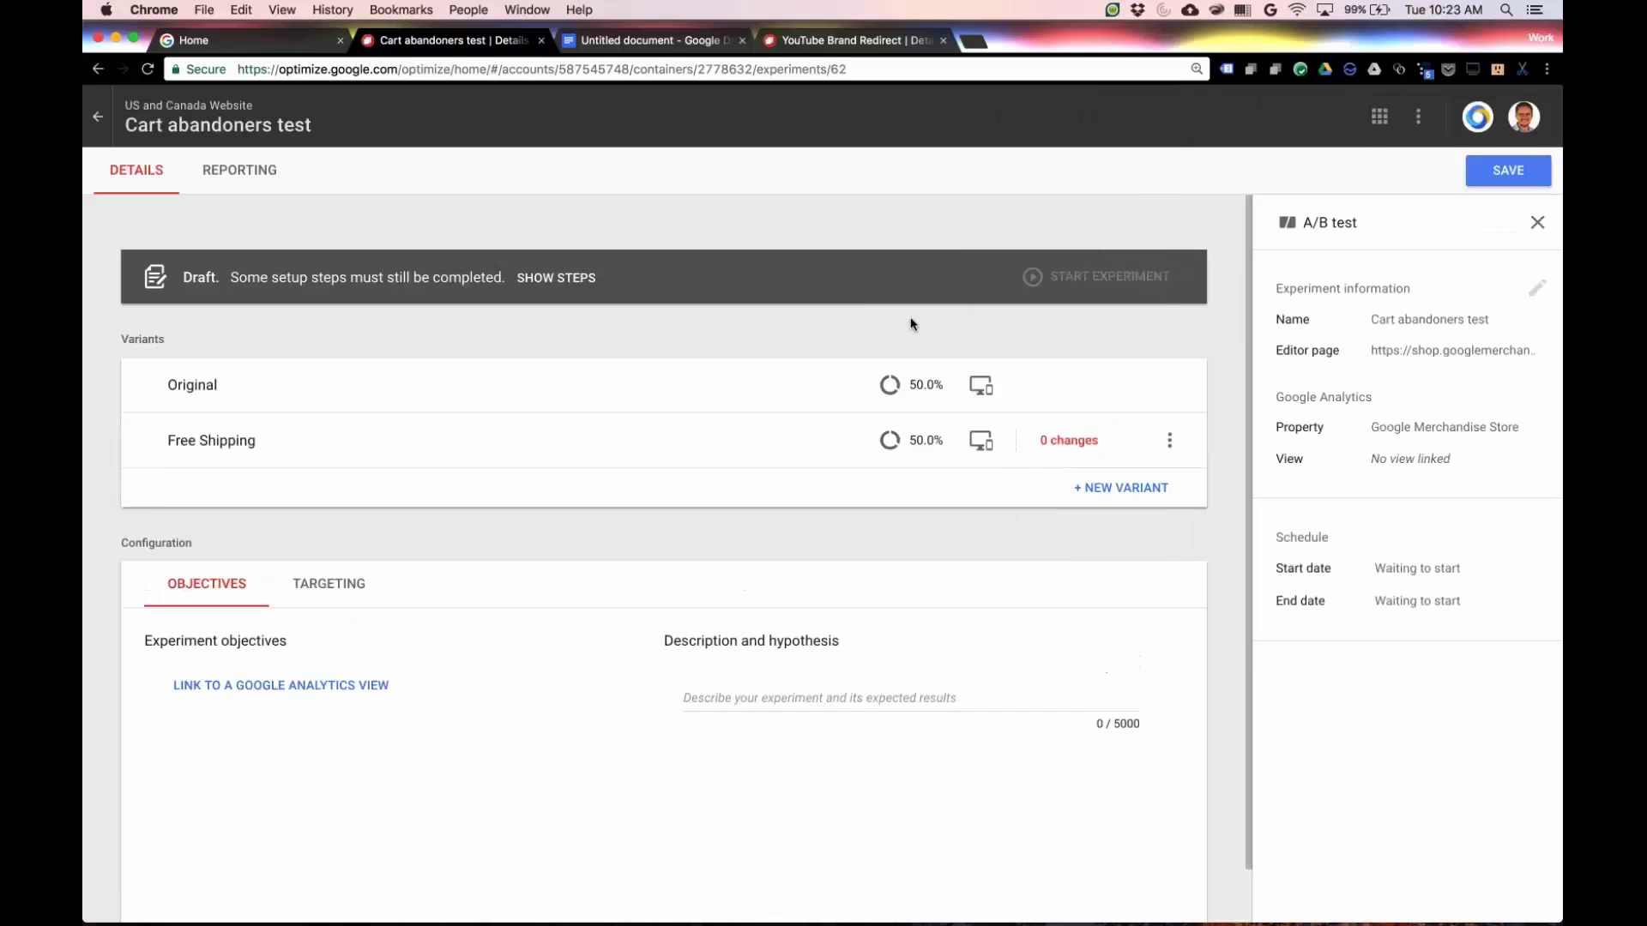
Open the Free Shipping variant in the visual page editor
click(631, 448)
click(857, 556)
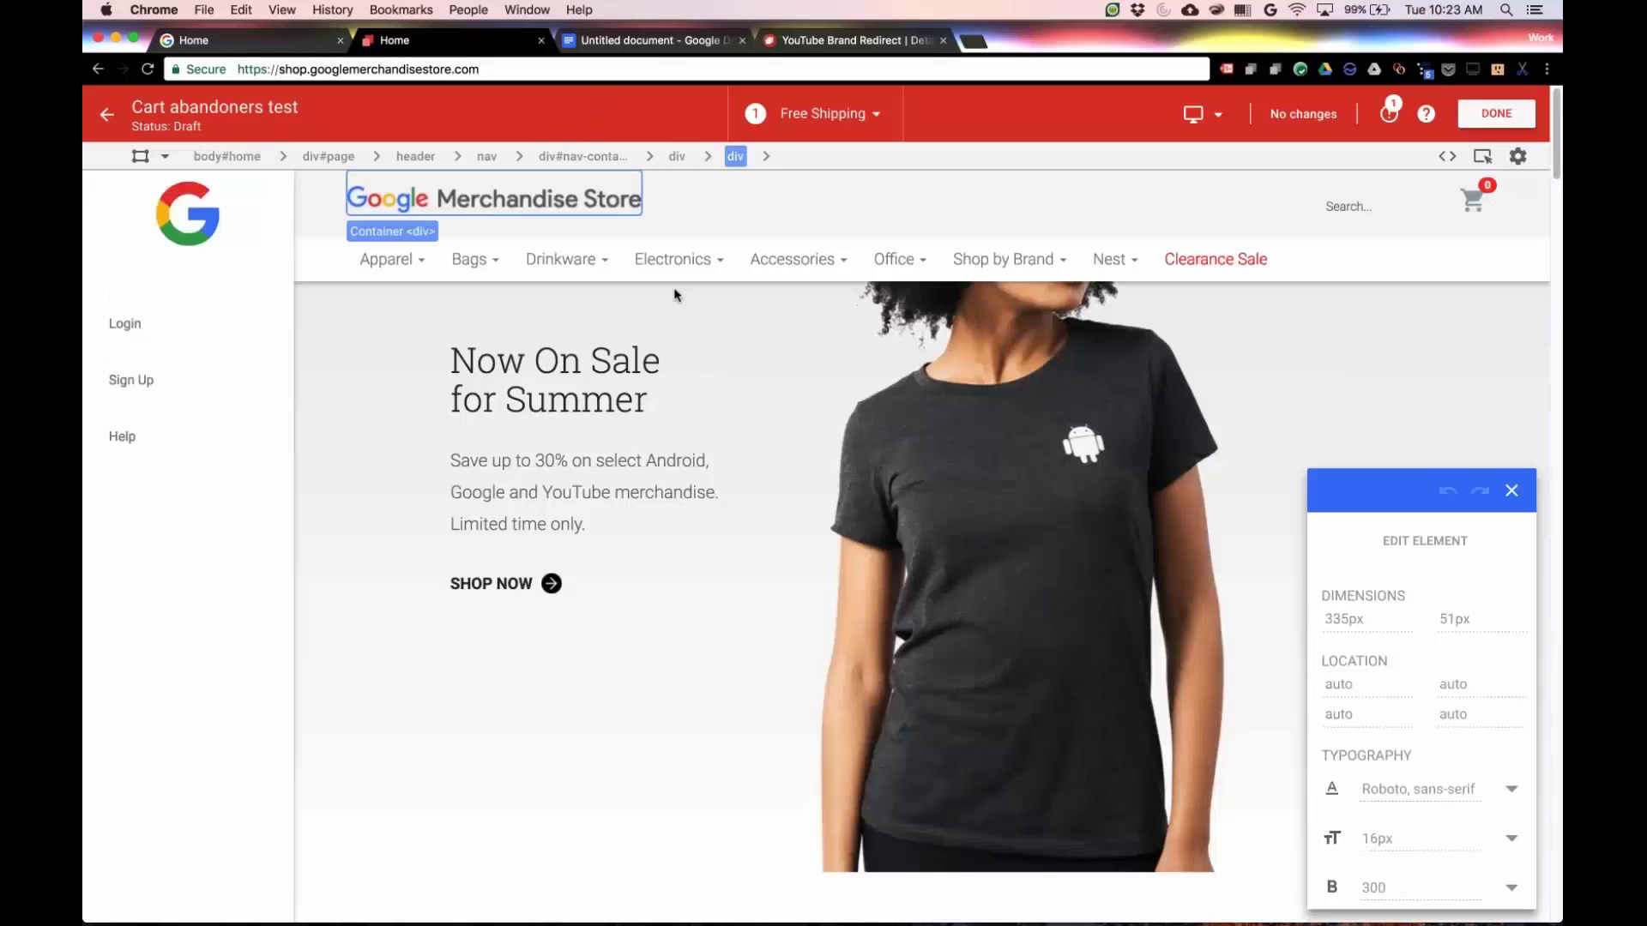
click(941, 466)
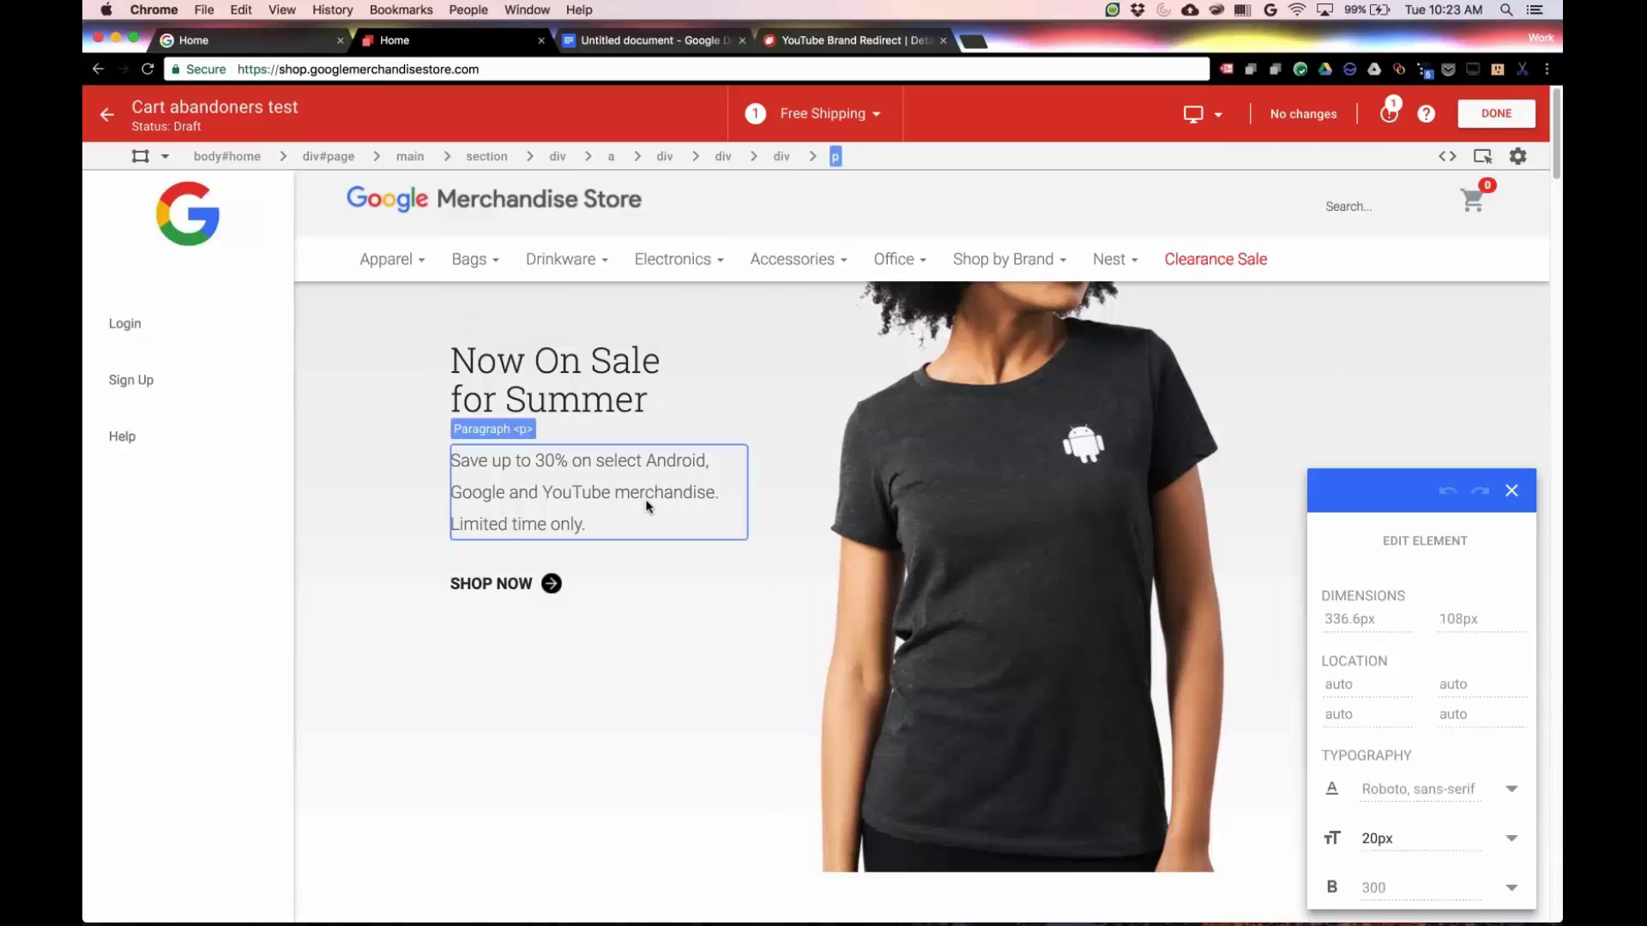
Move the Electronics item in the store's navigation bar to after Accessories
click(600, 410)
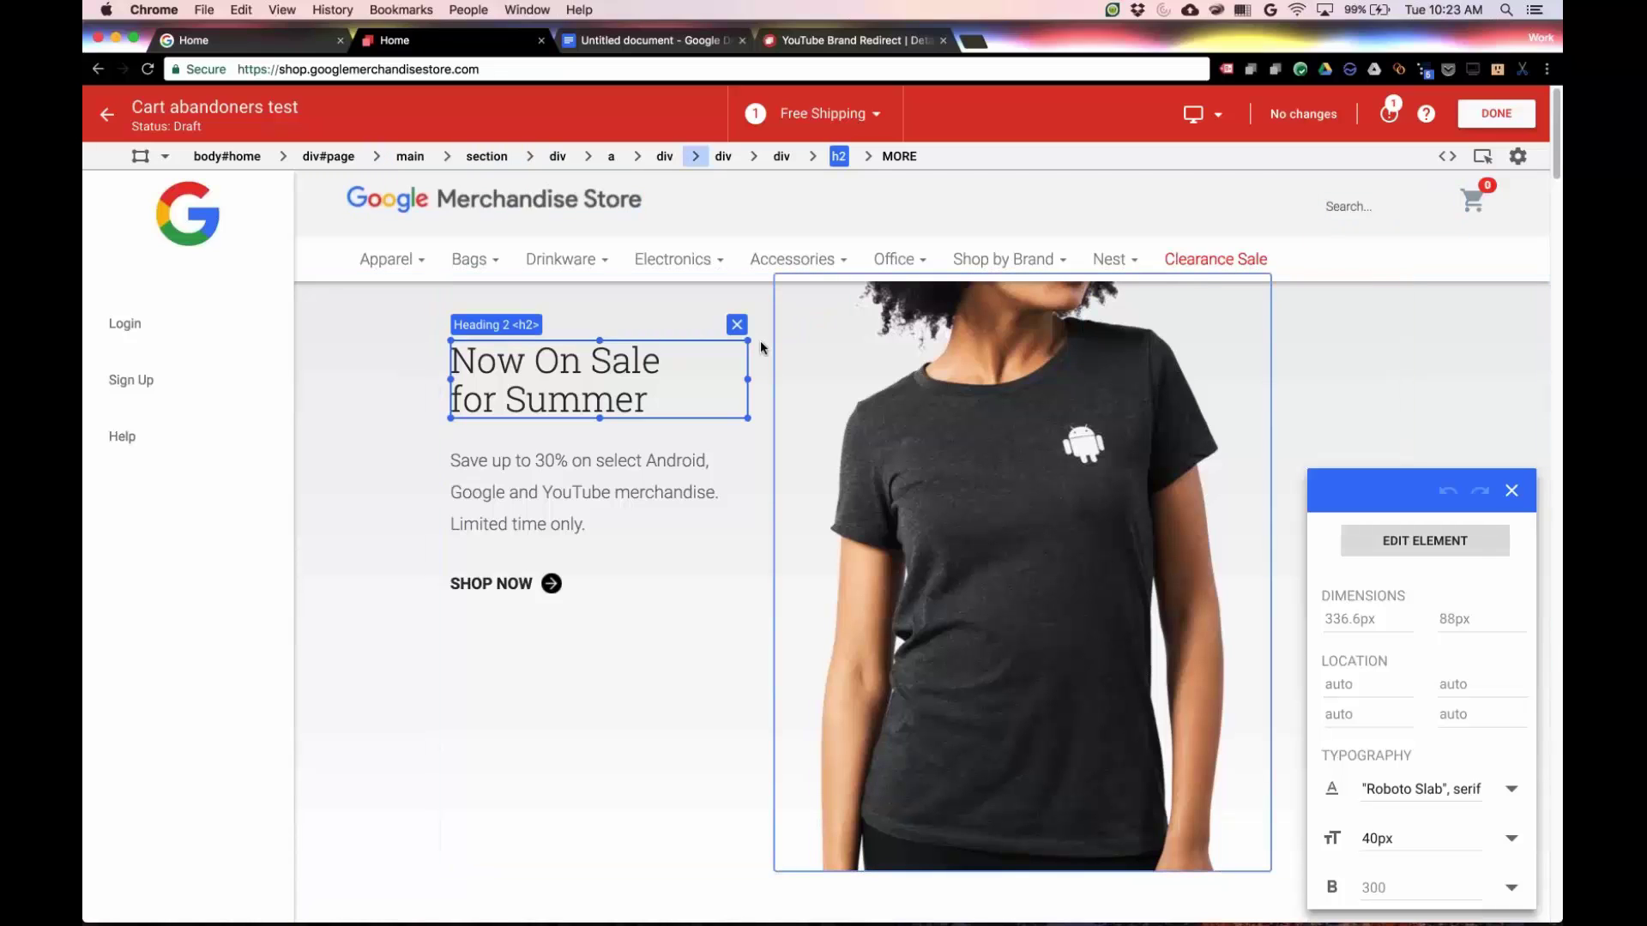
click(691, 260)
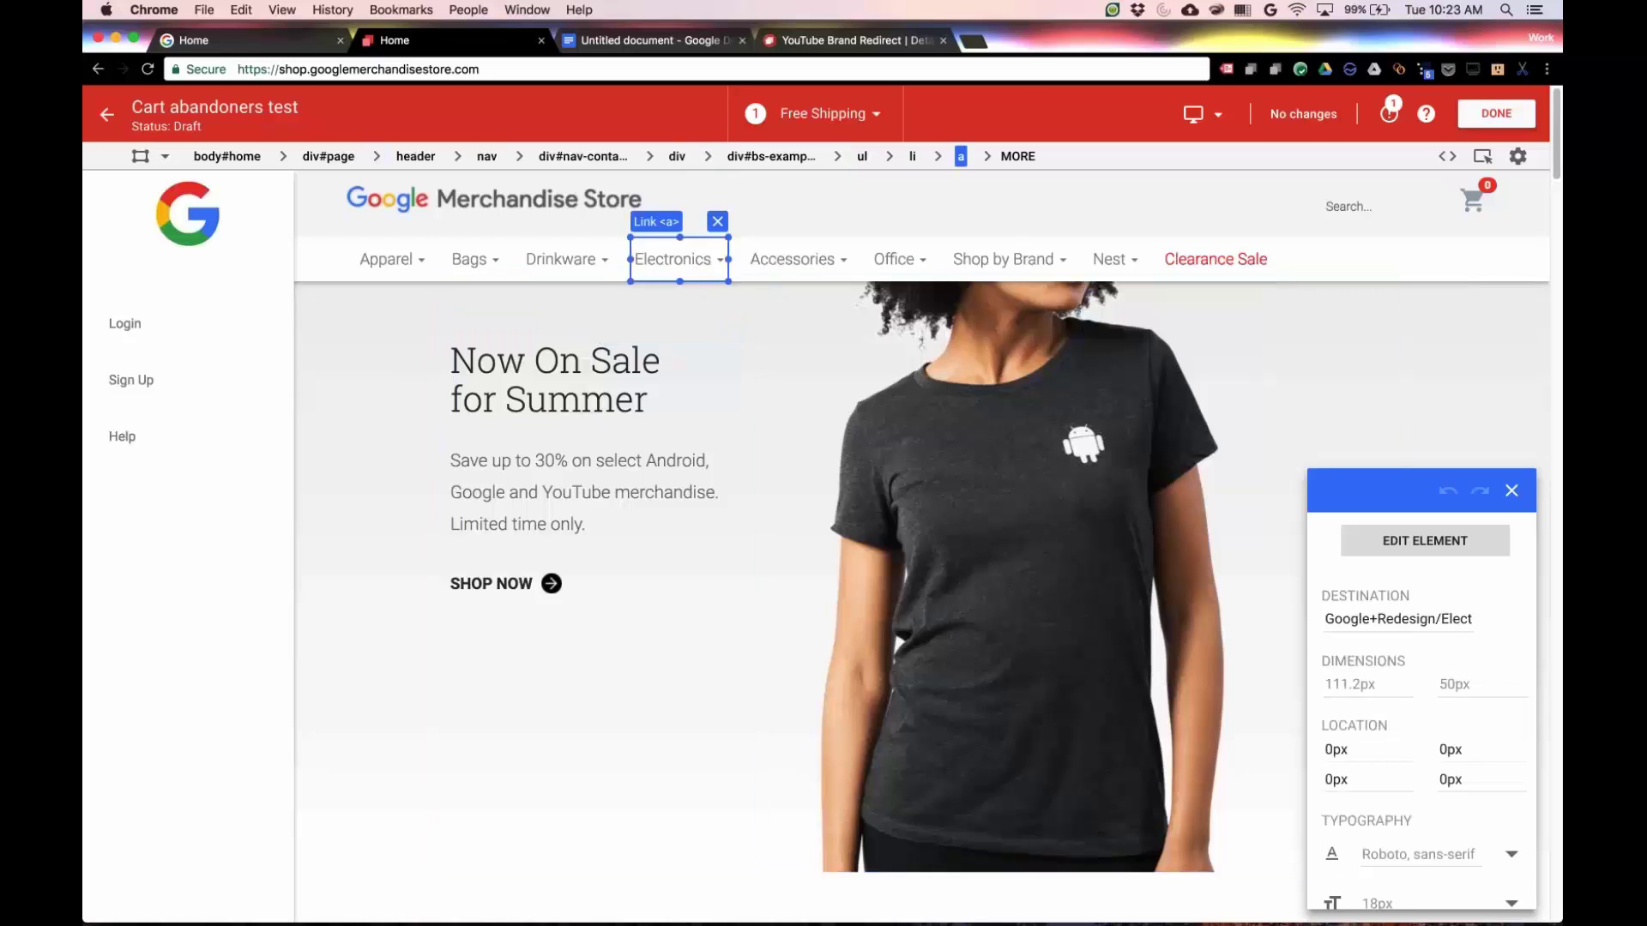
drag(687, 263, 815, 264)
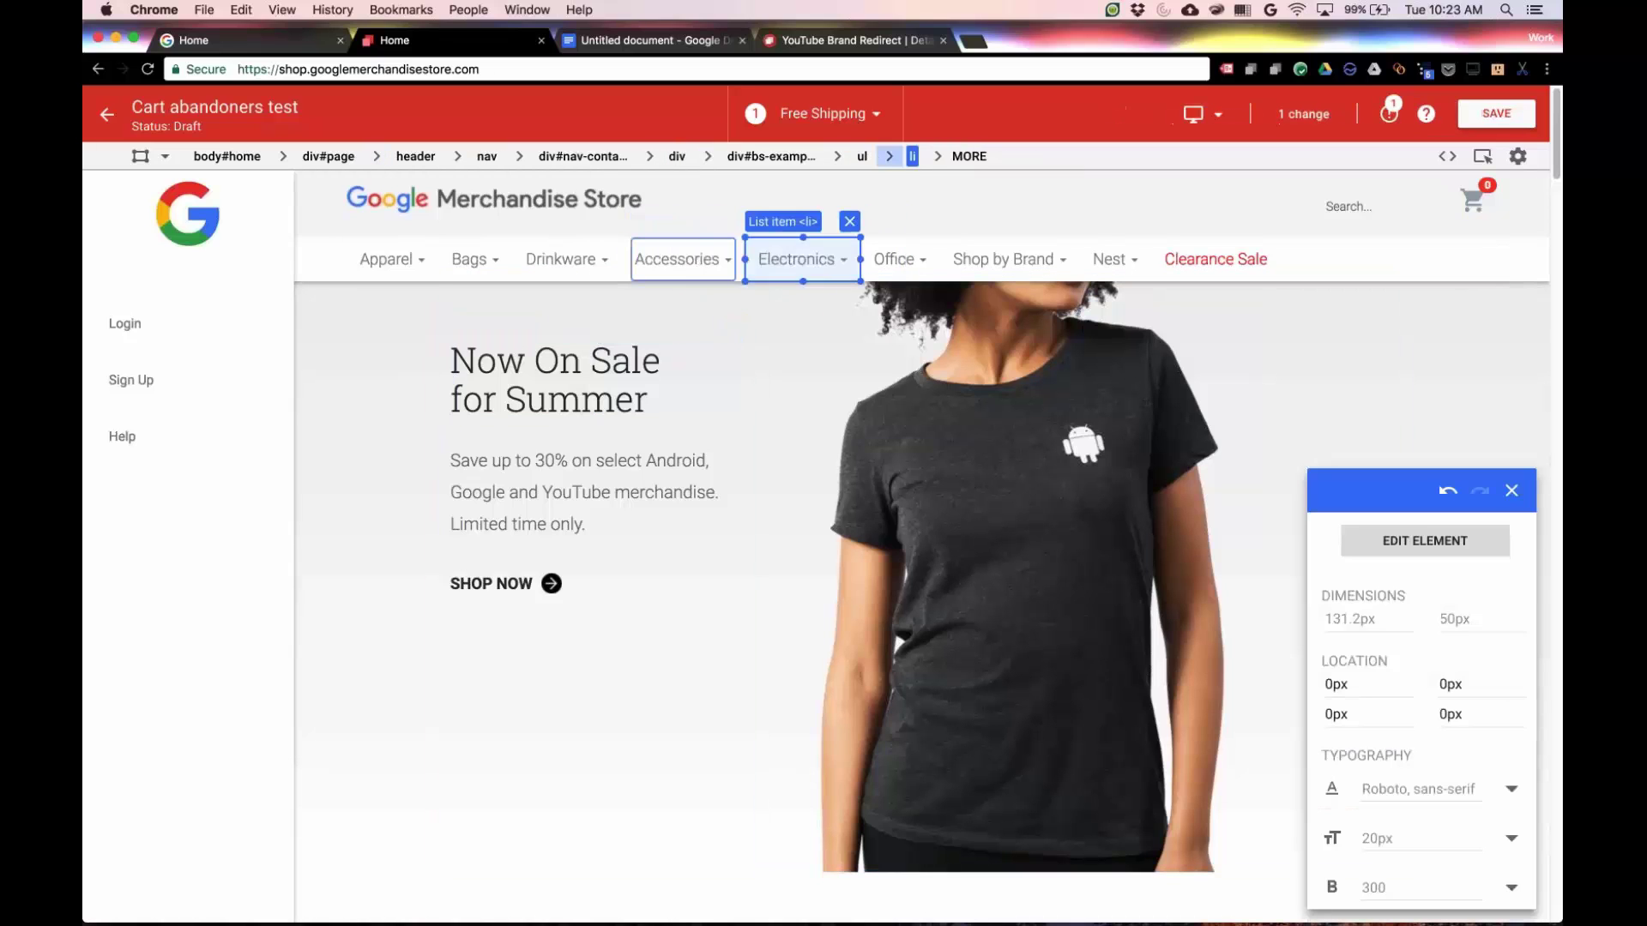
Replace the banner heading's text with "Just for Spring:" on the first line and "Free Shipping!" on the second
click(562, 394)
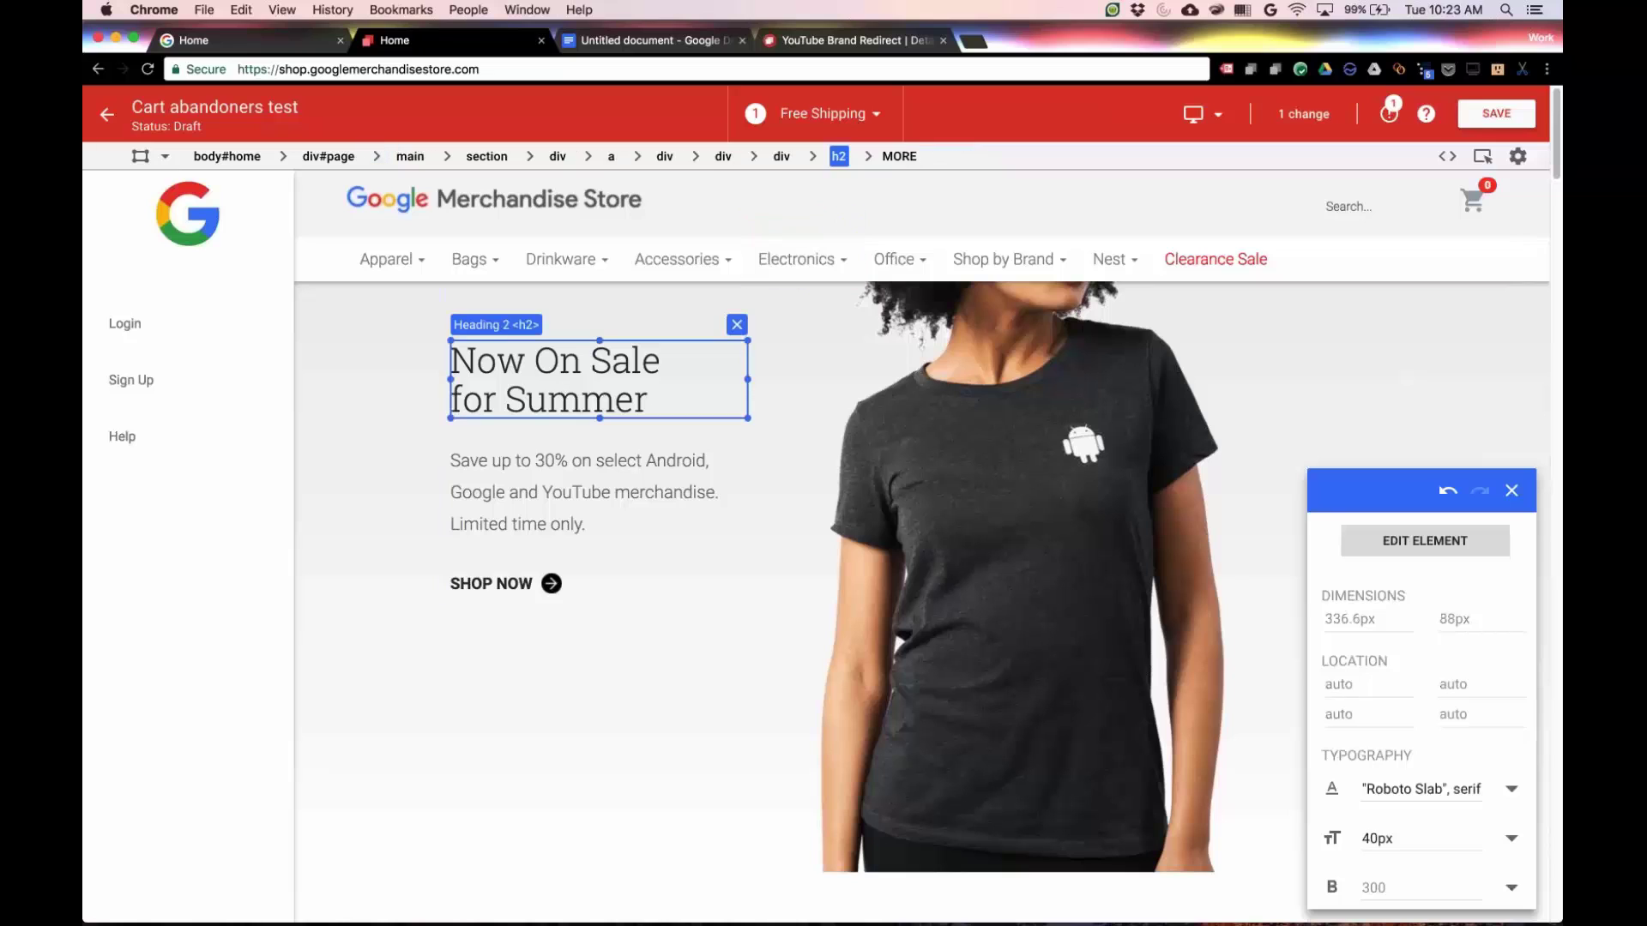
right_click(561, 381)
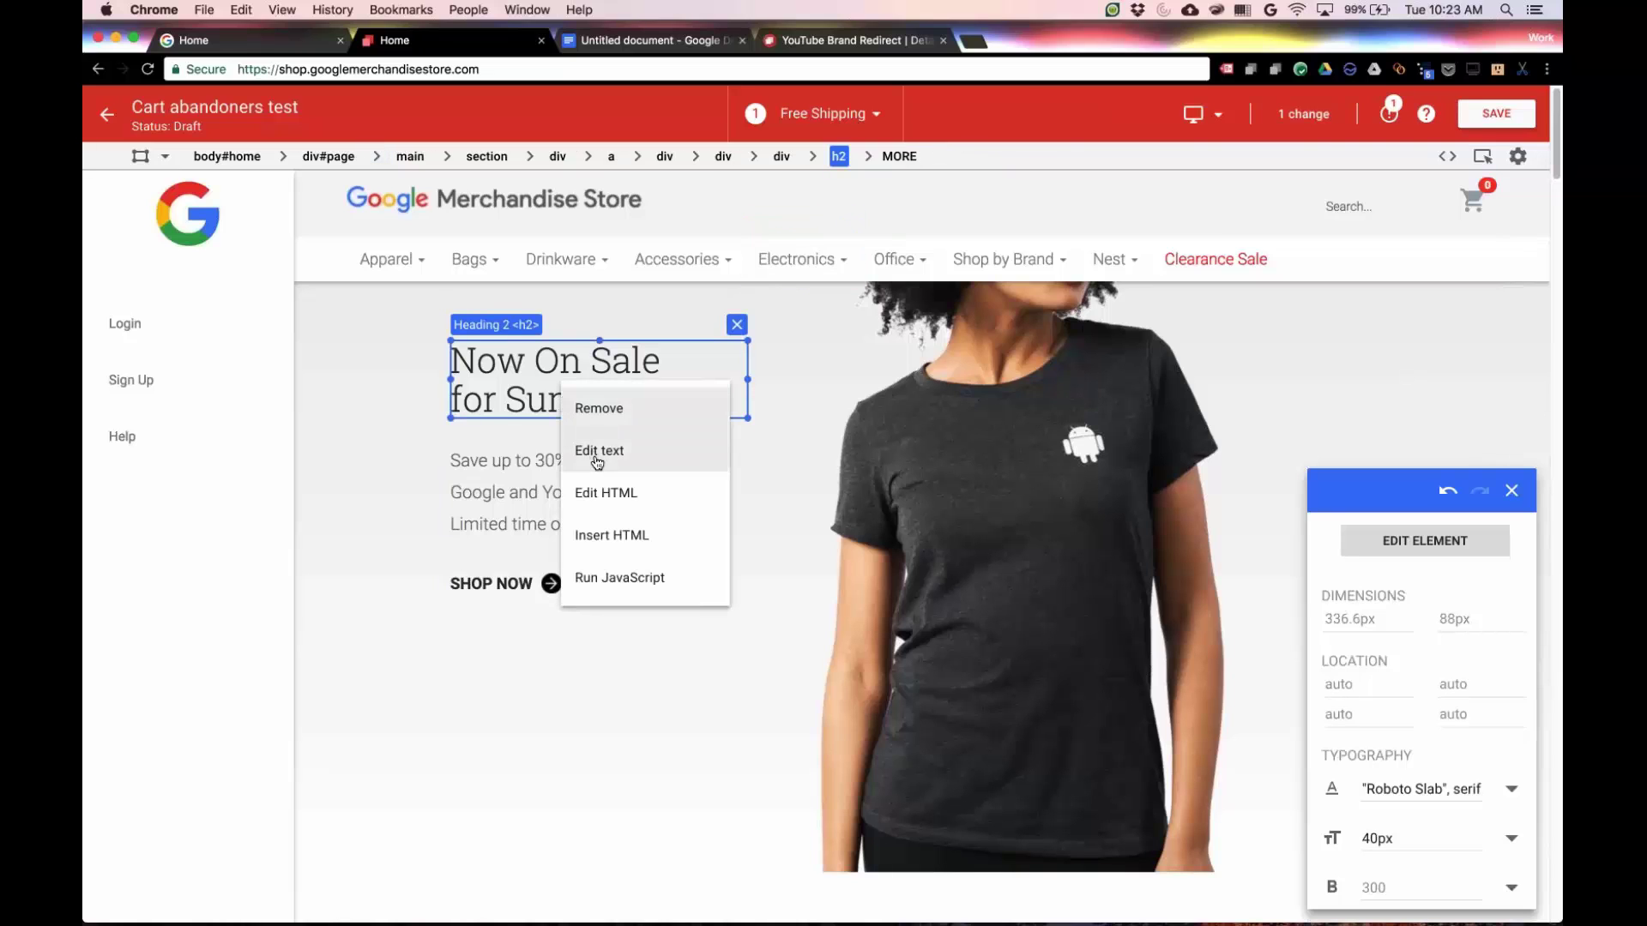
click(595, 452)
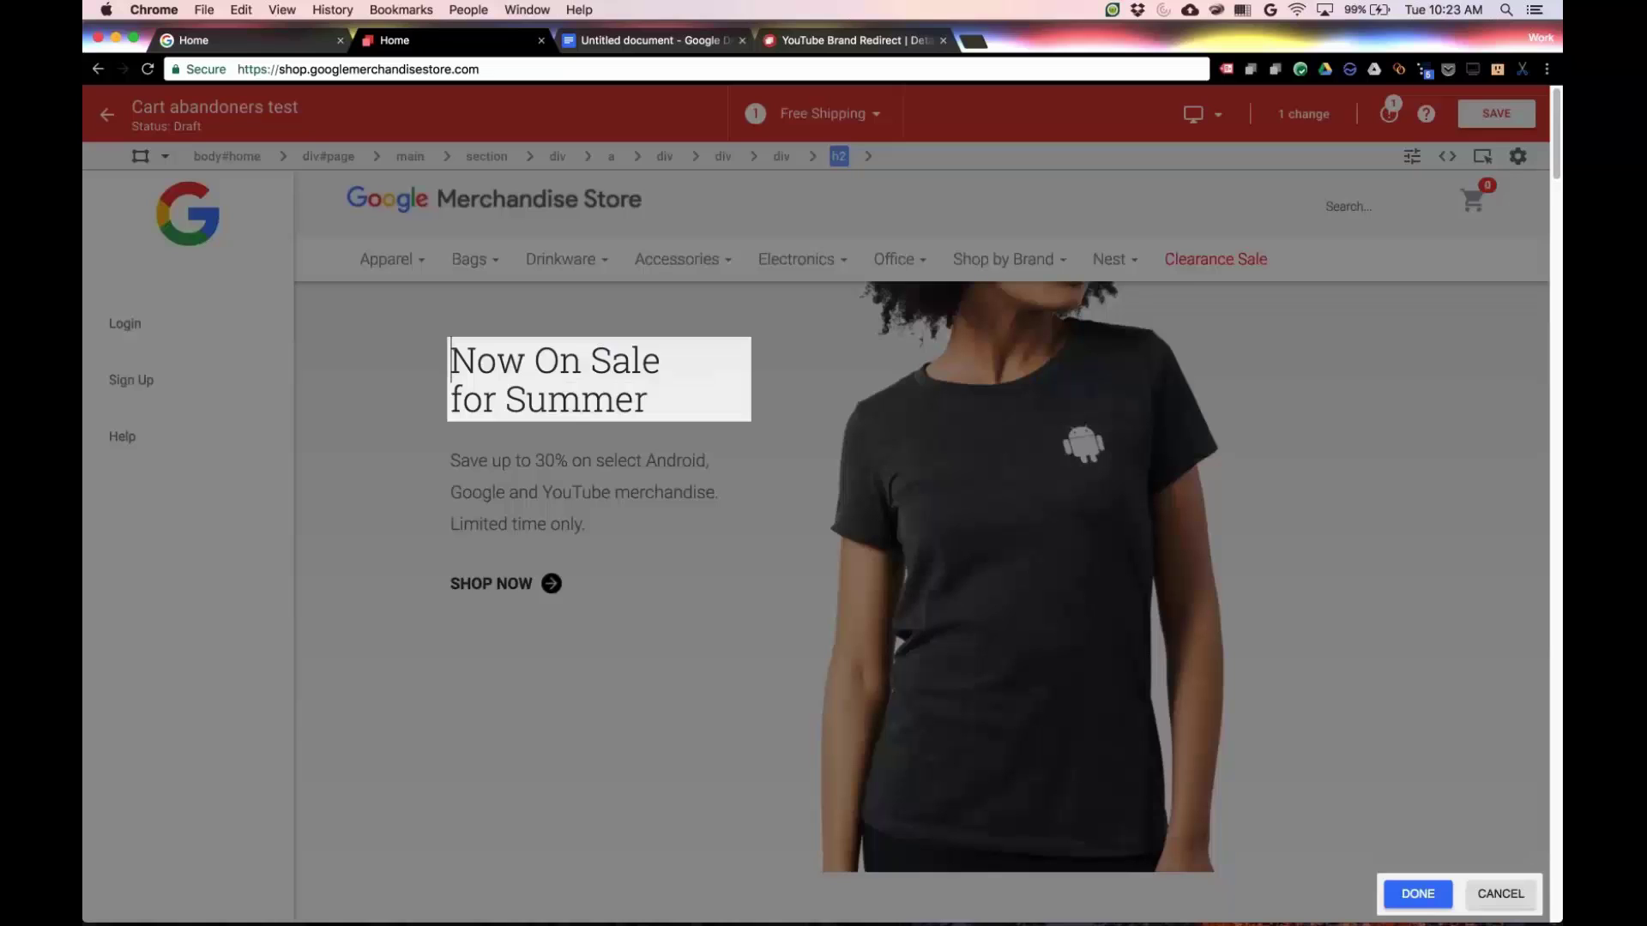
key(shift+End)
text(Just for Spring:)
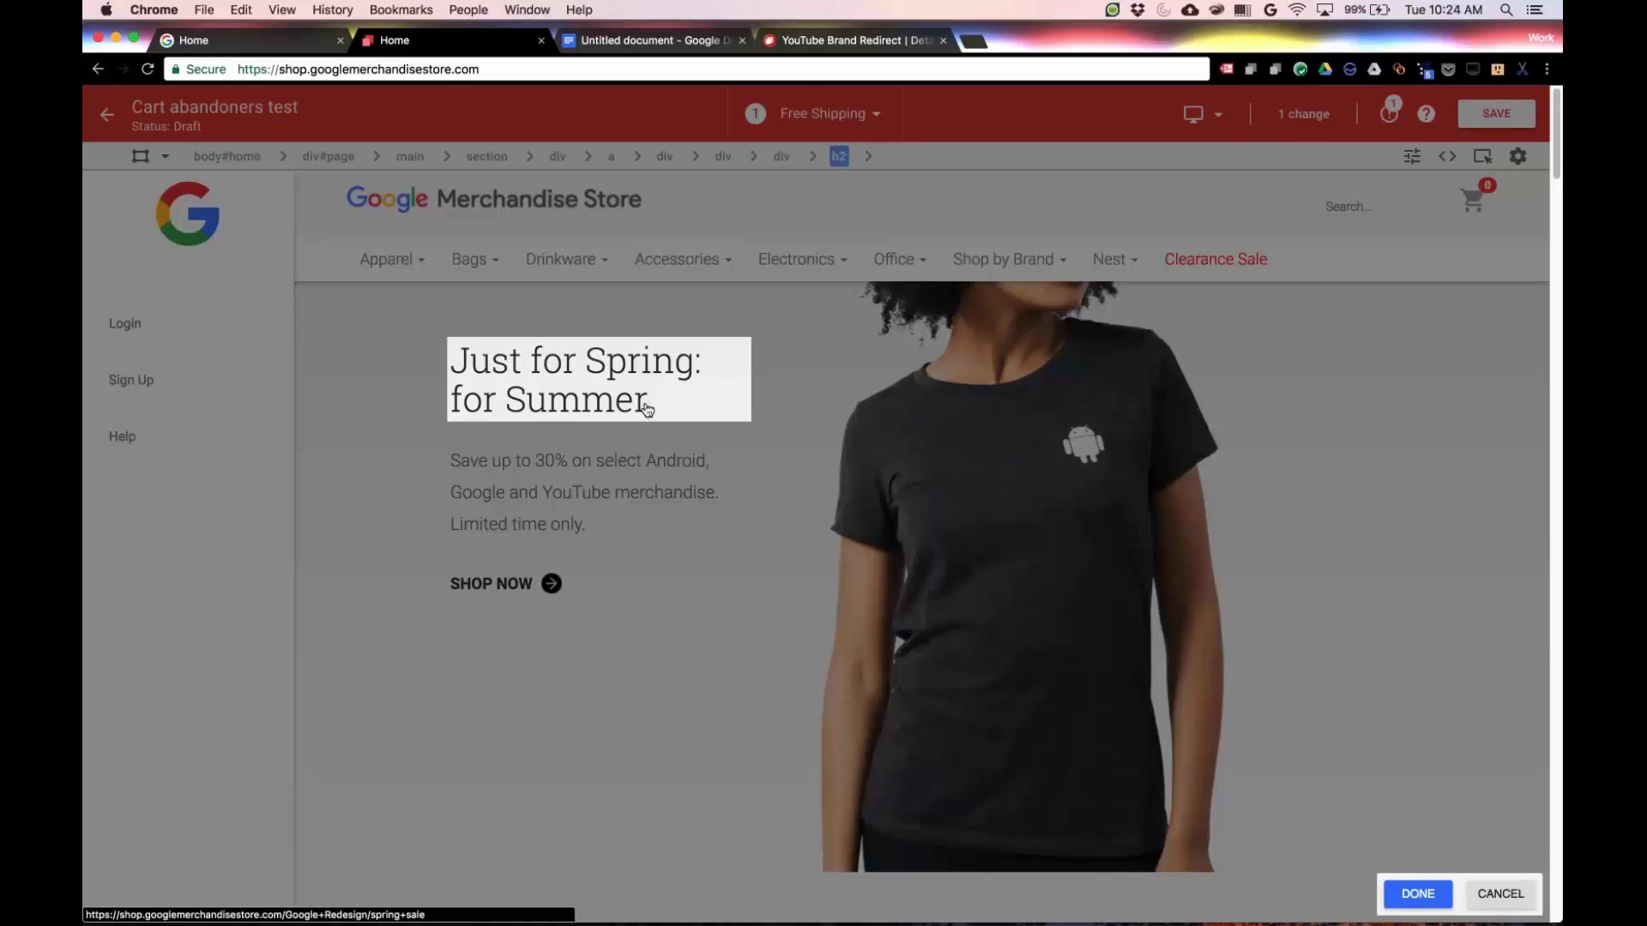
key(shift+super+Left)
text(Free Shipping)
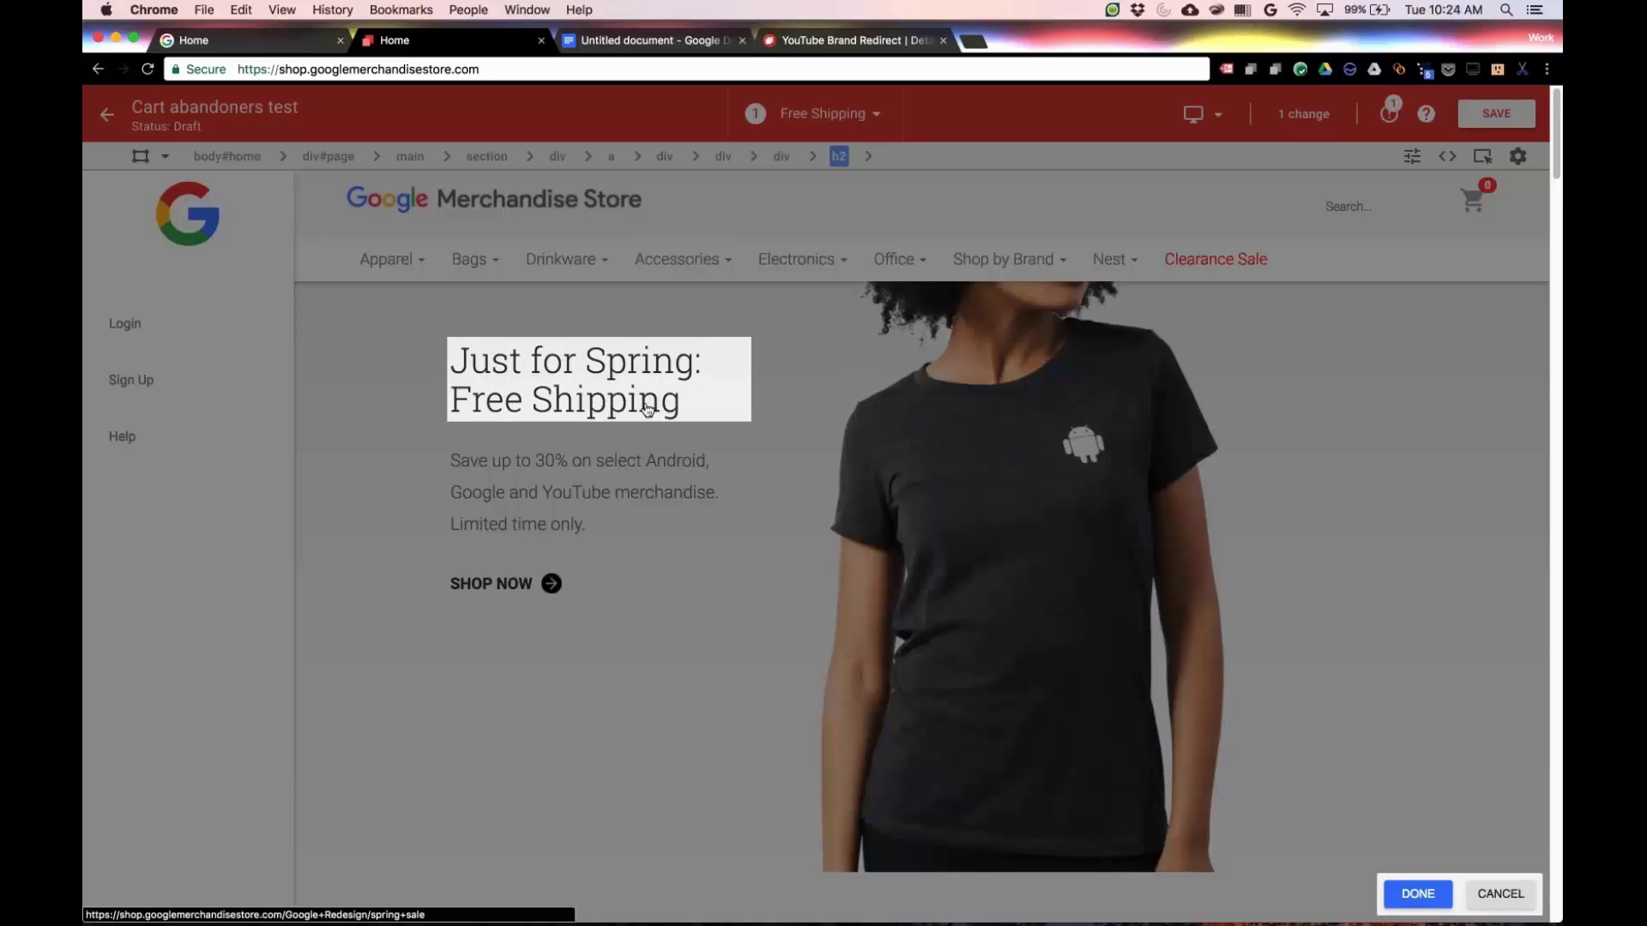
text(!)
click(1424, 899)
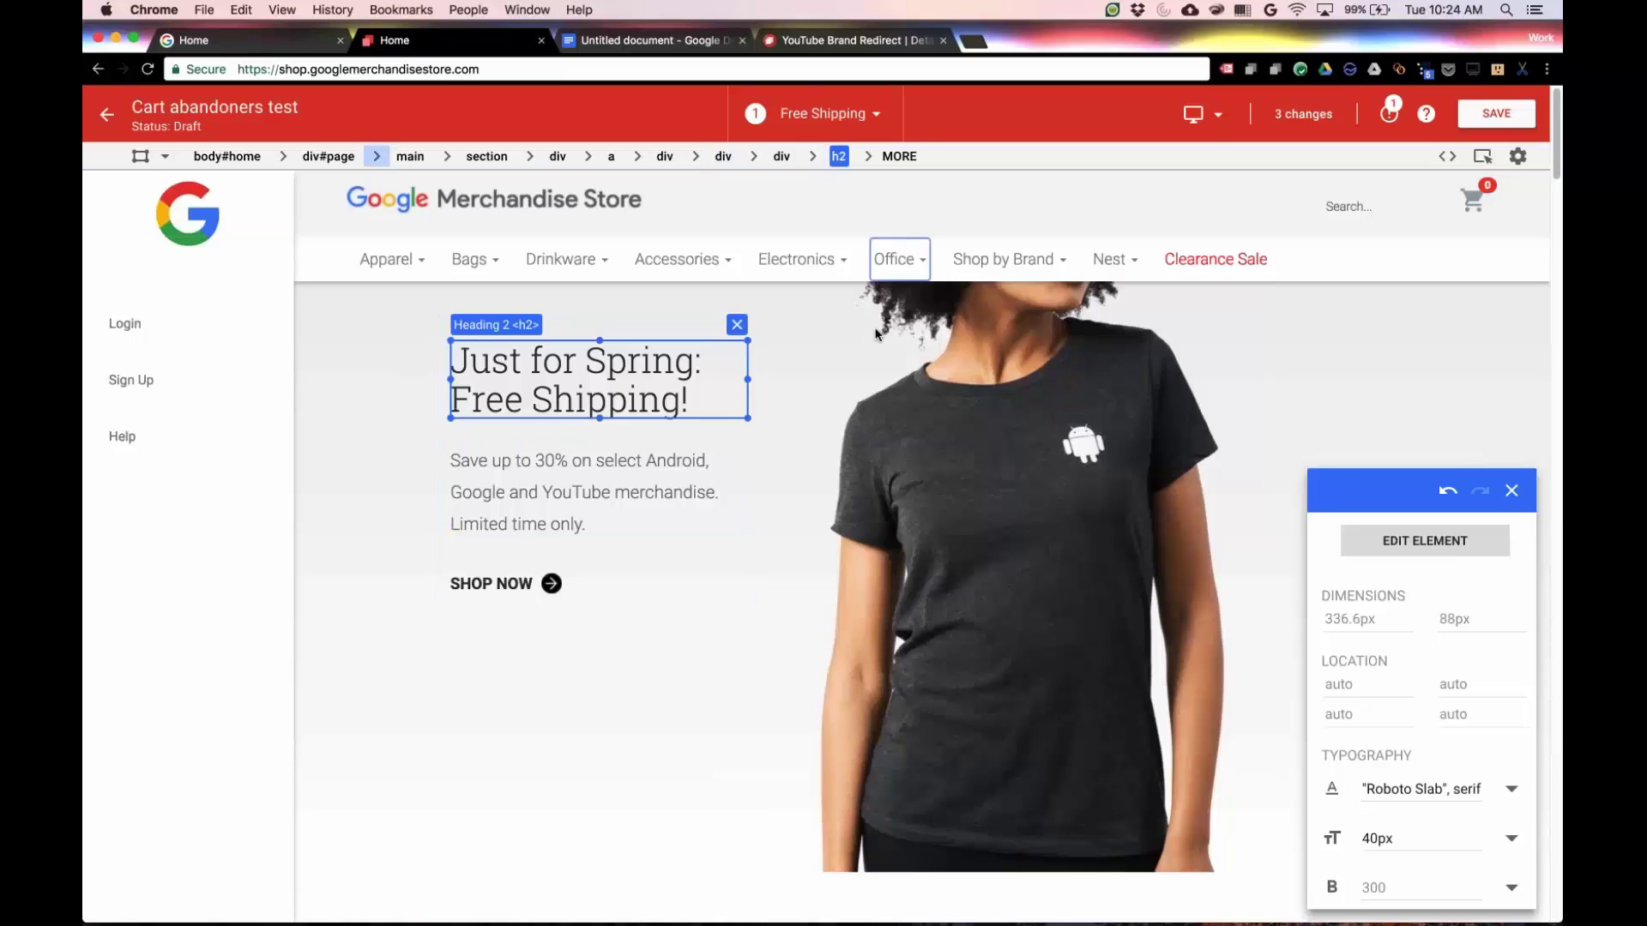
Copy the two-line freeShipping sessionStorage script from the Google Docs document and return to the variant editor
click(655, 41)
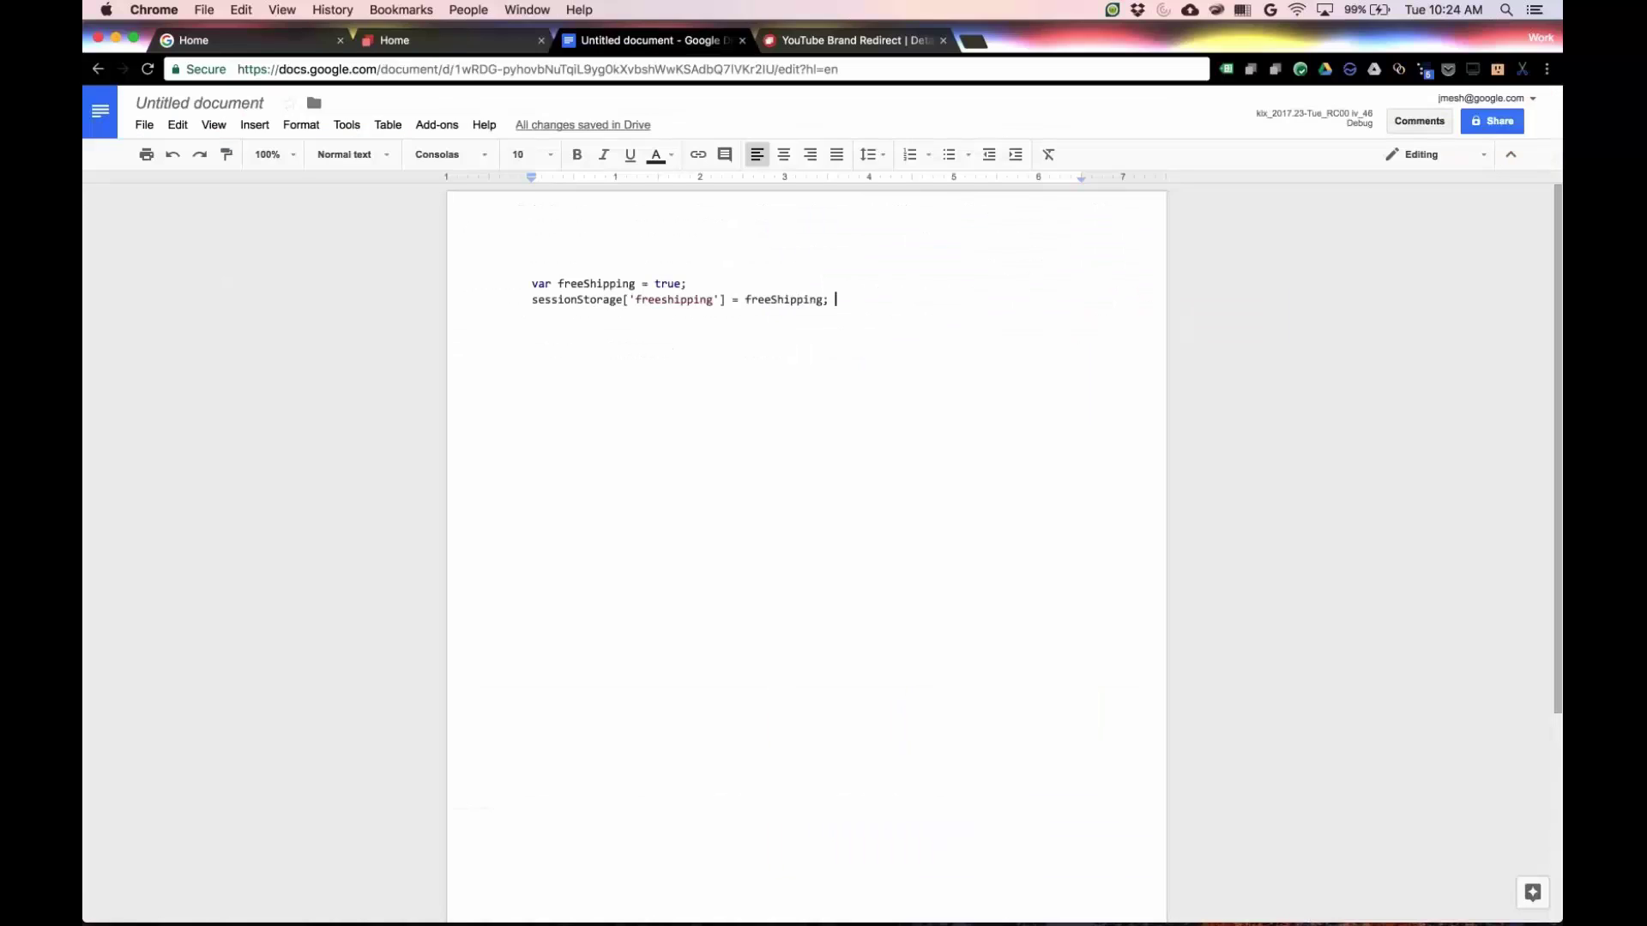
drag(530, 284, 905, 295)
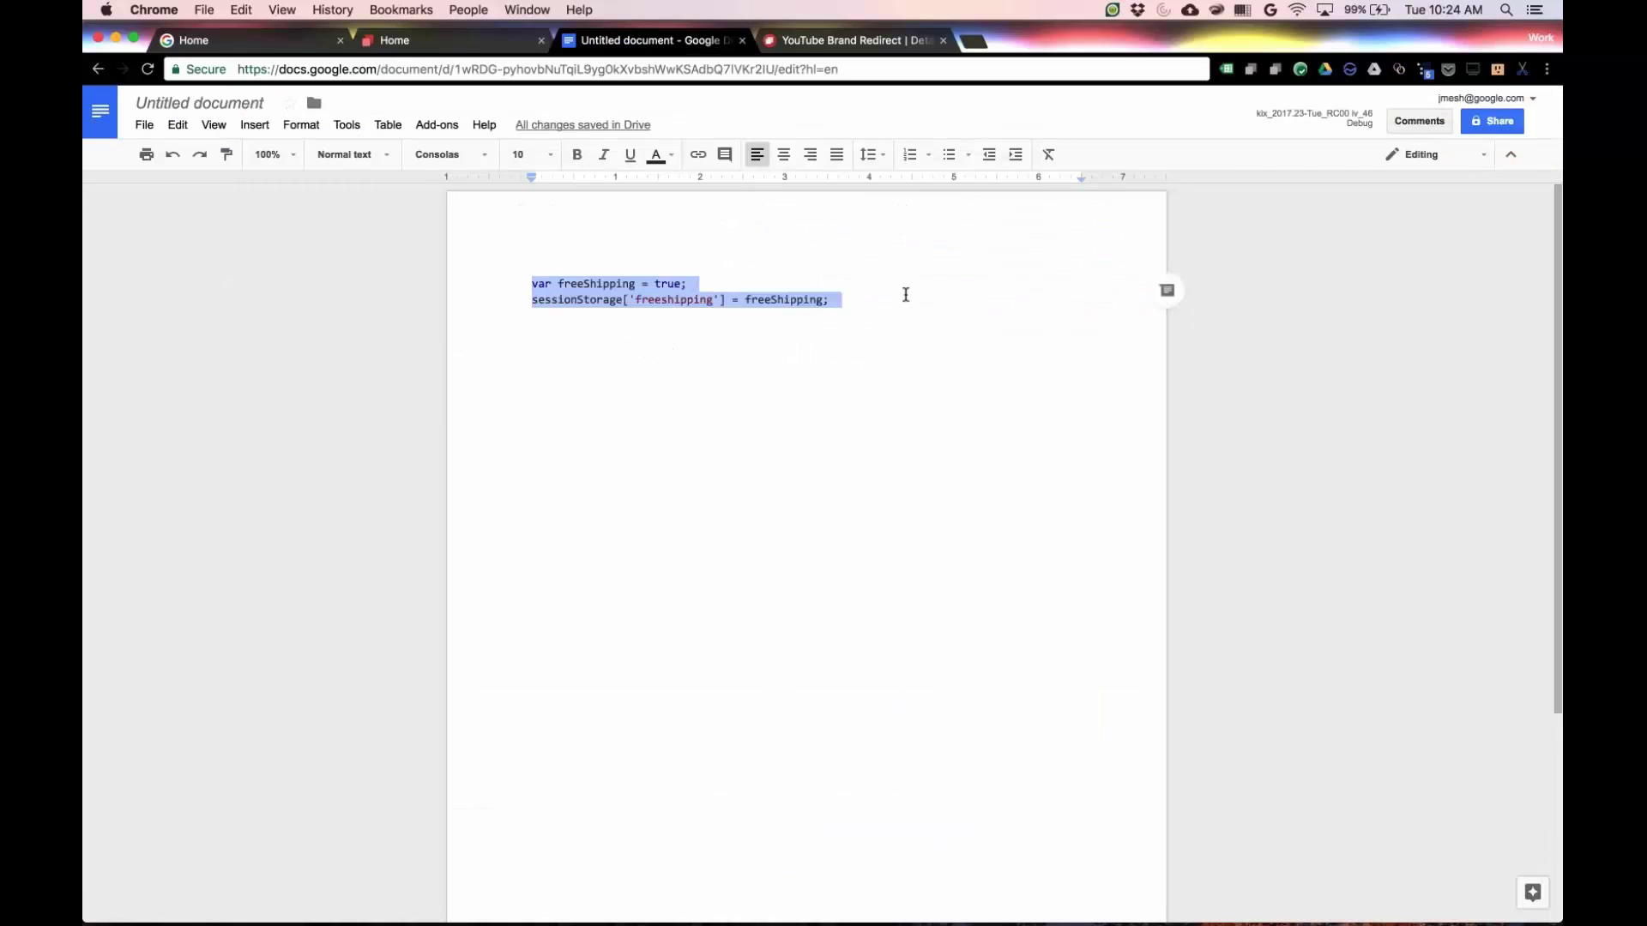
key(super+c)
key(super+alt+Left)
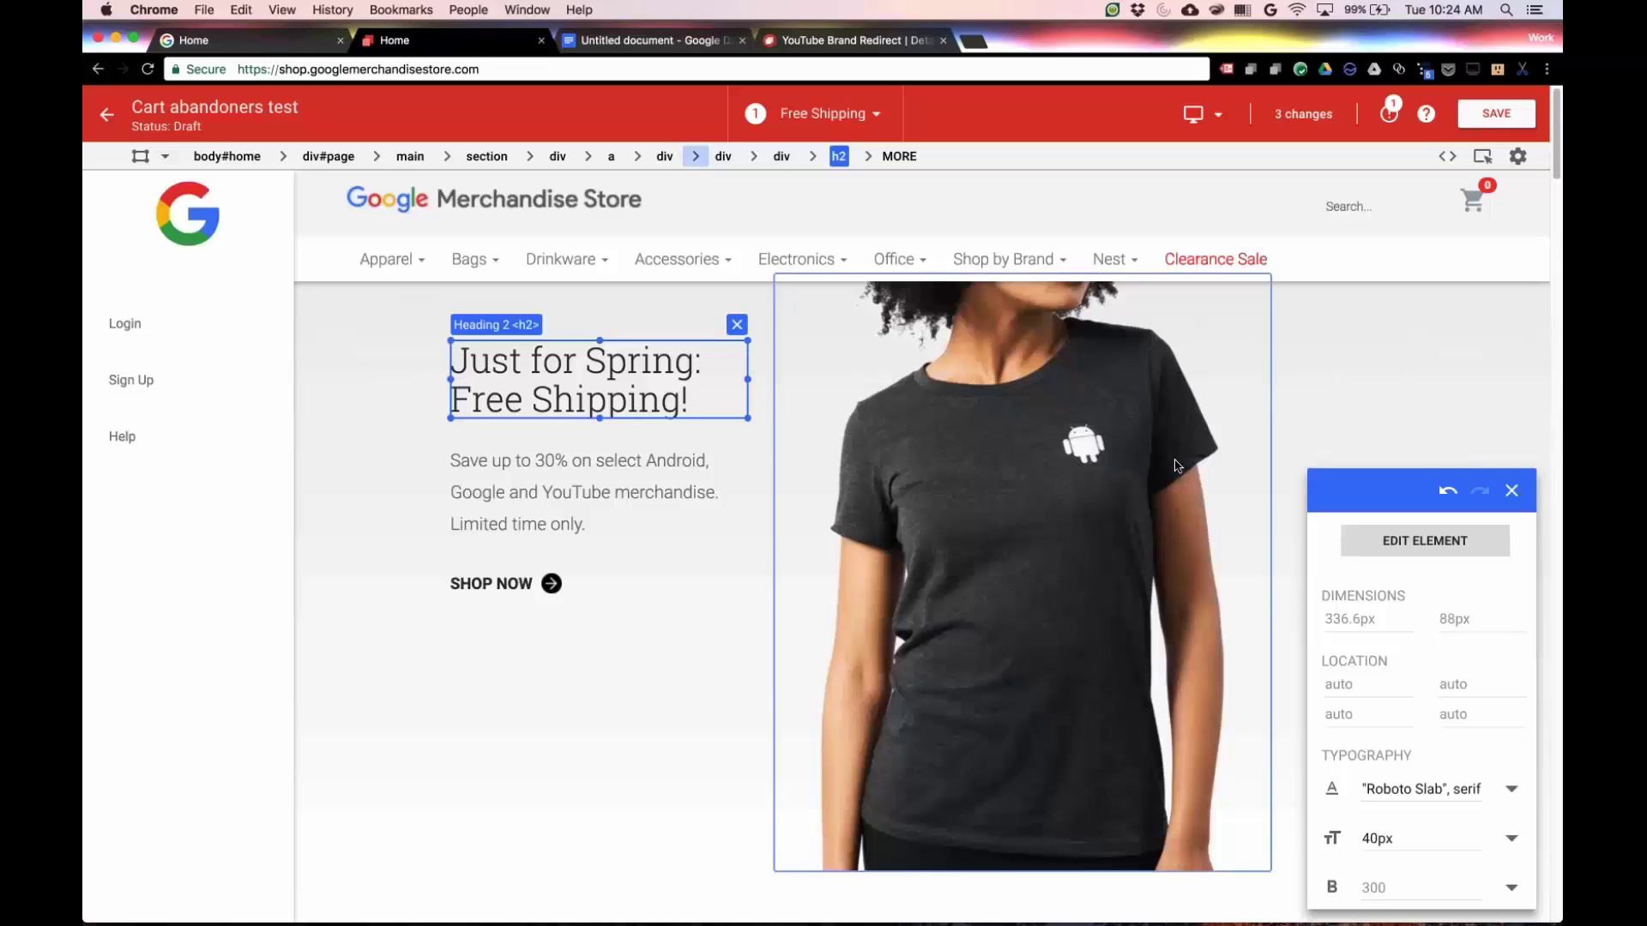
Add the copied freeShipping script to the banner heading as a Run JavaScript change placed after the closing tag
click(1416, 542)
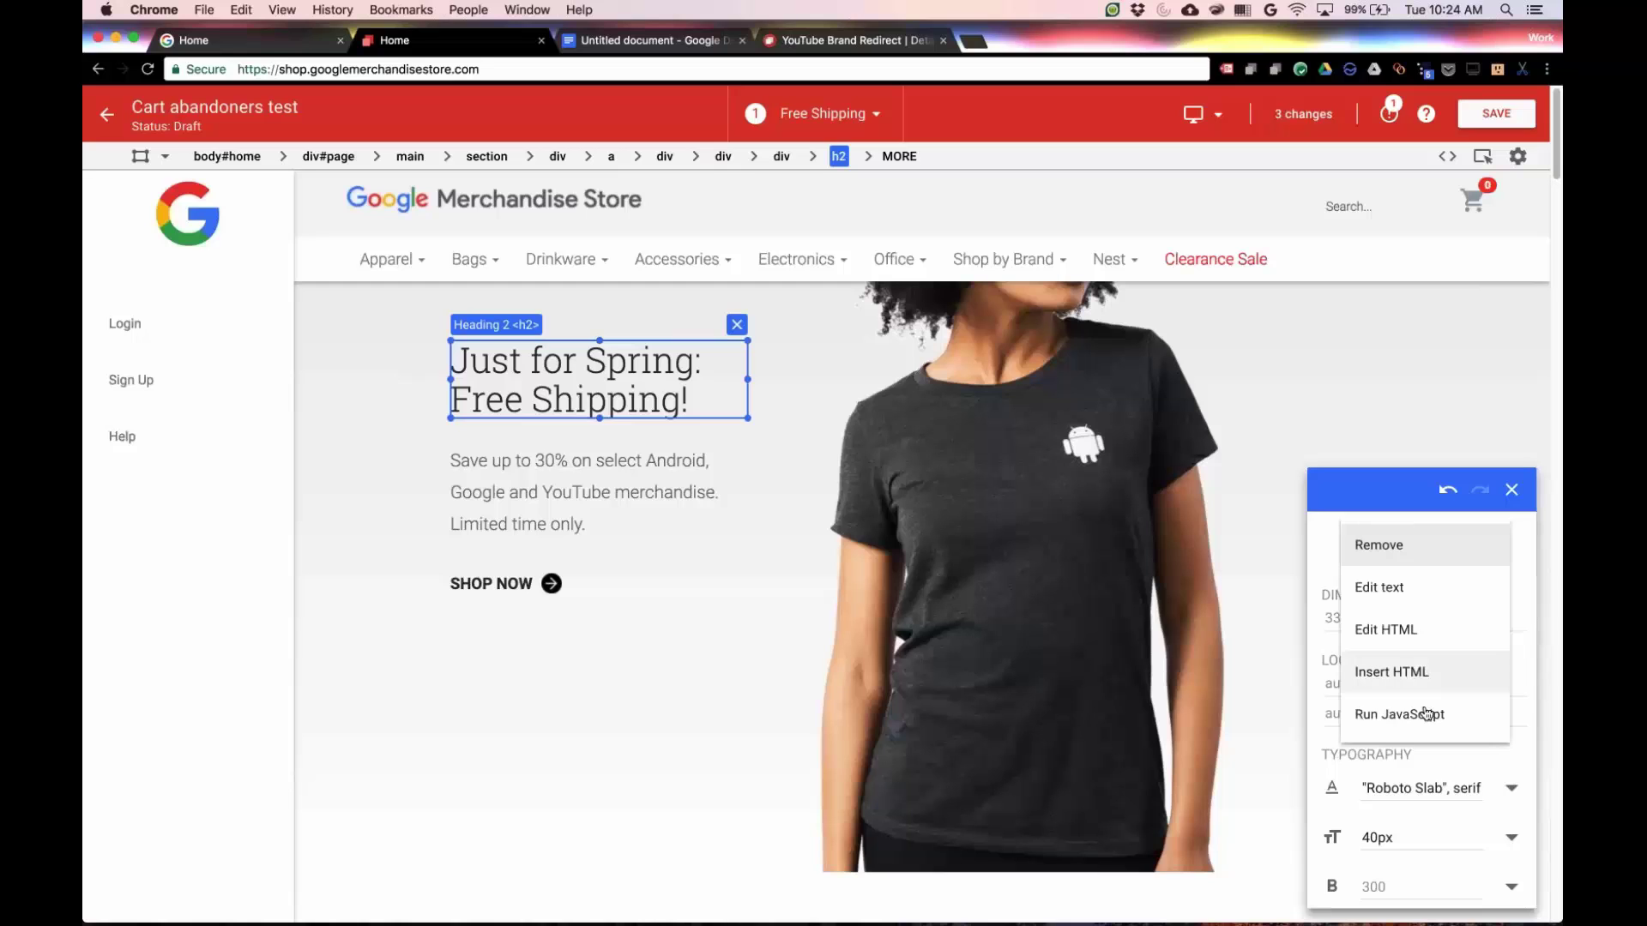
click(1419, 715)
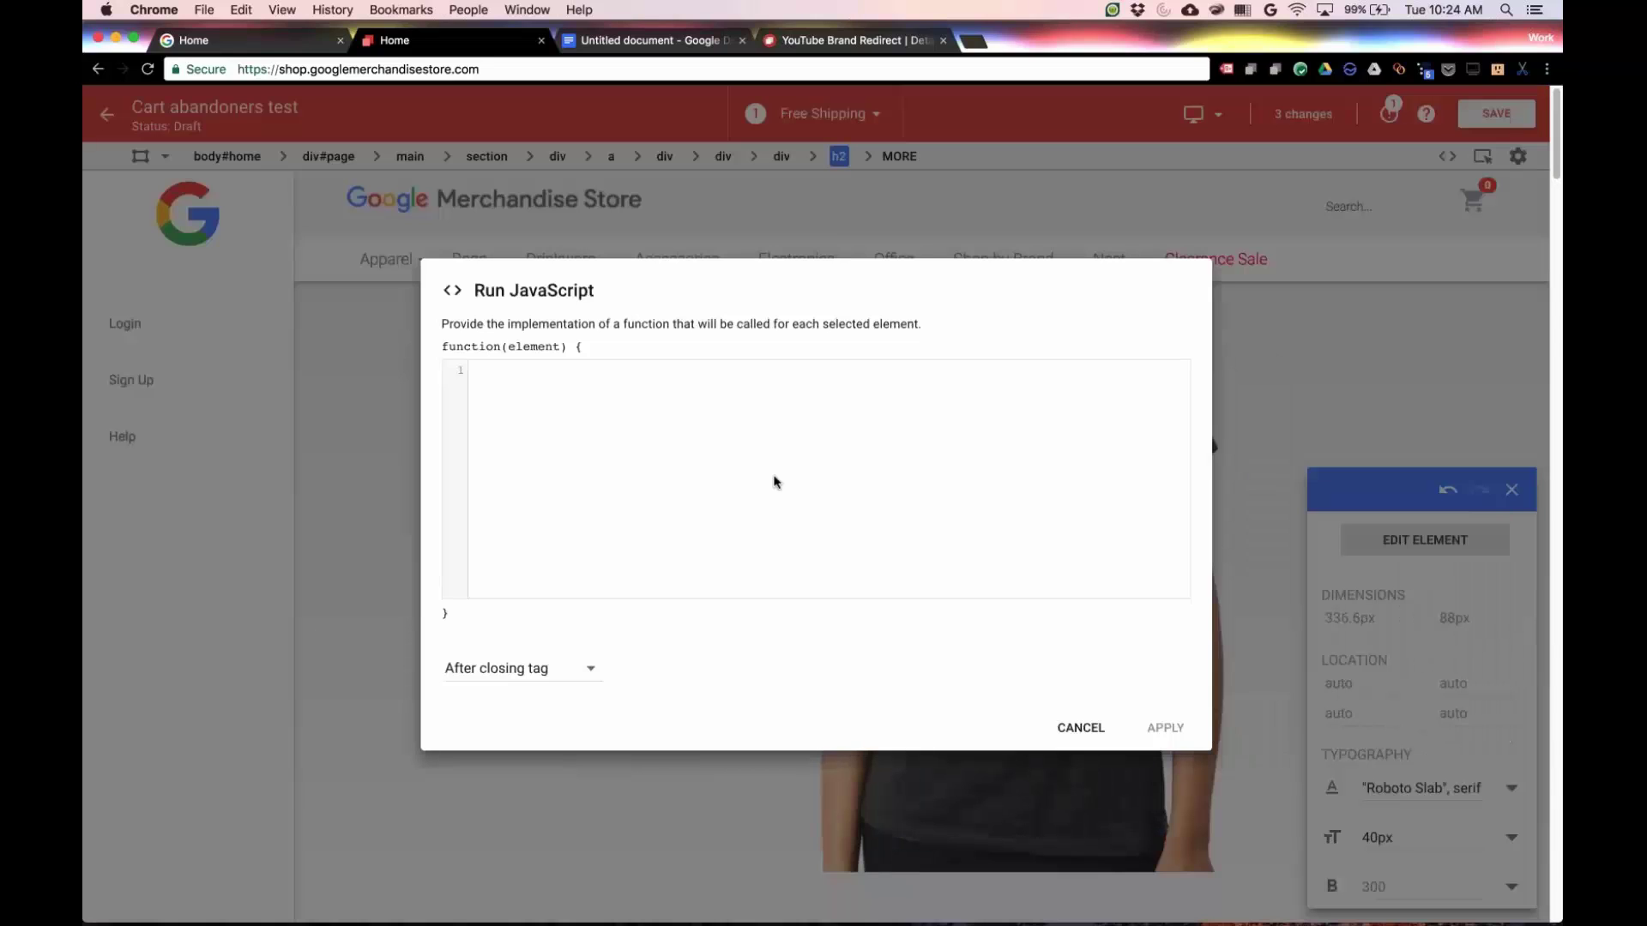
key(super+v)
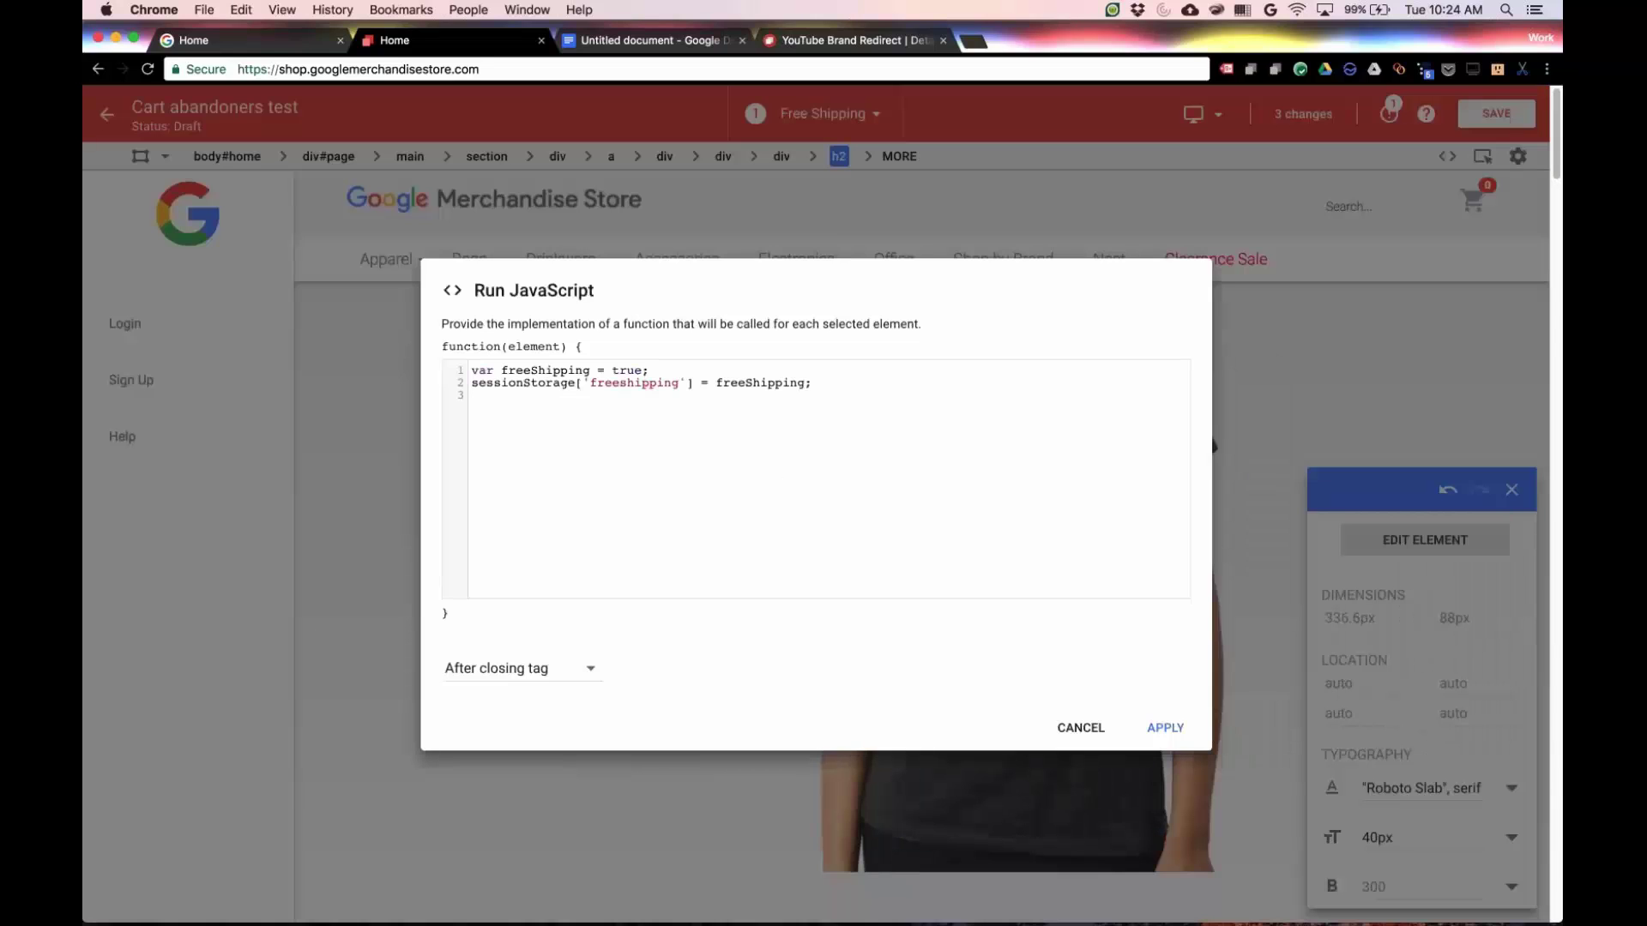
click(1163, 729)
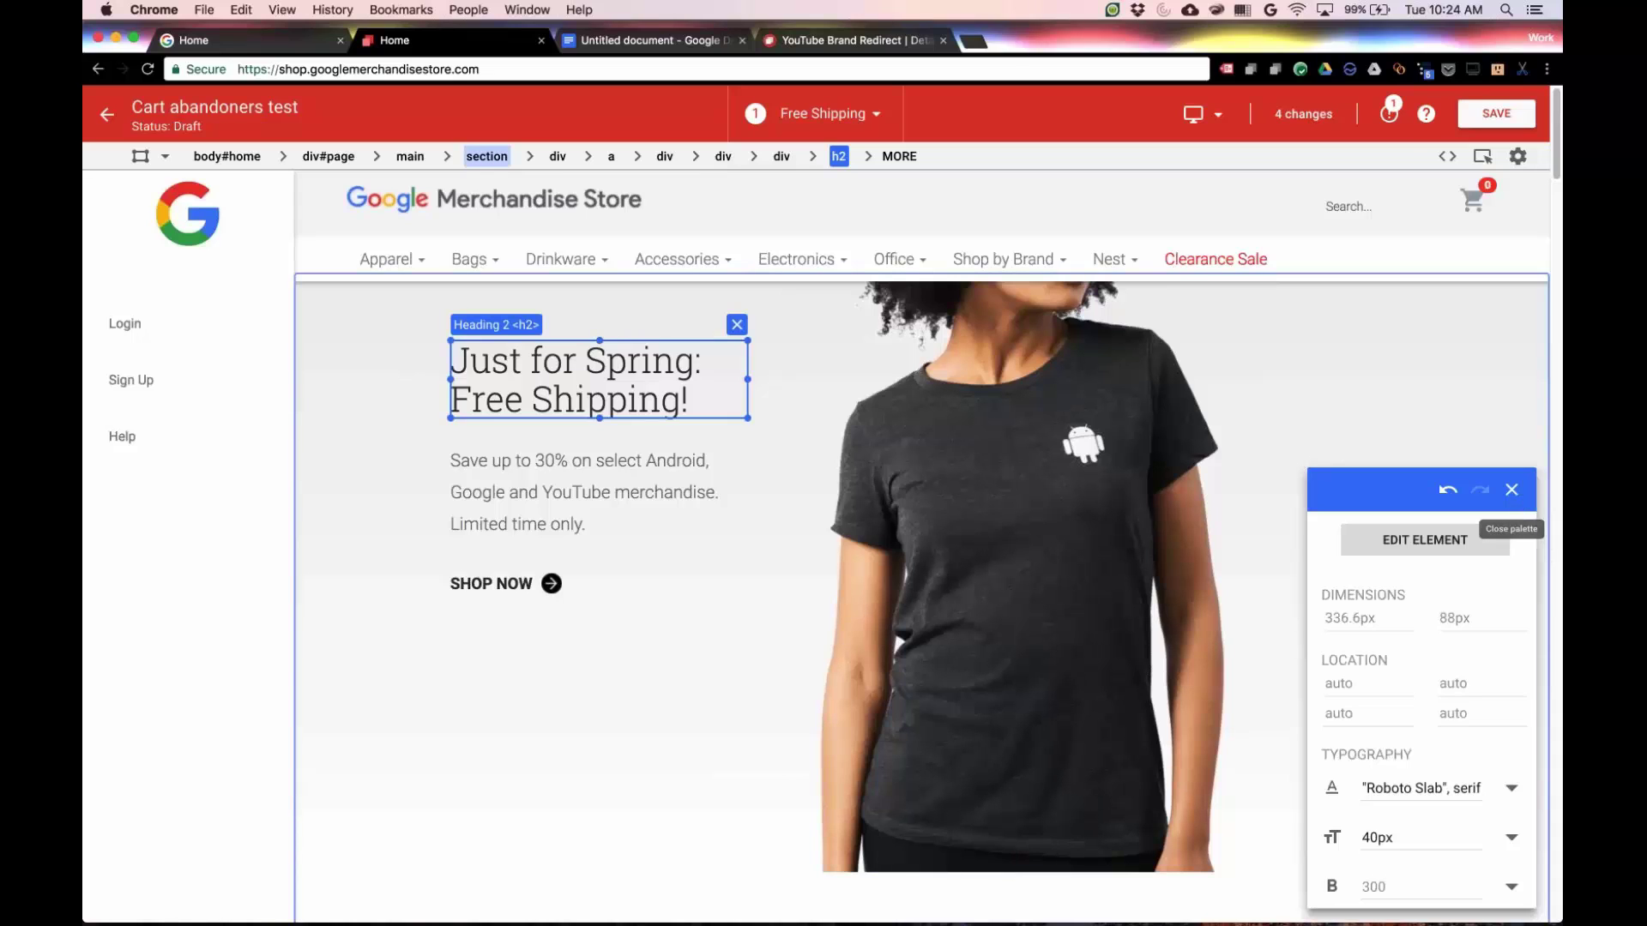
Look at the Edit CSS dialog and the list of preview devices without changing anything
click(1447, 156)
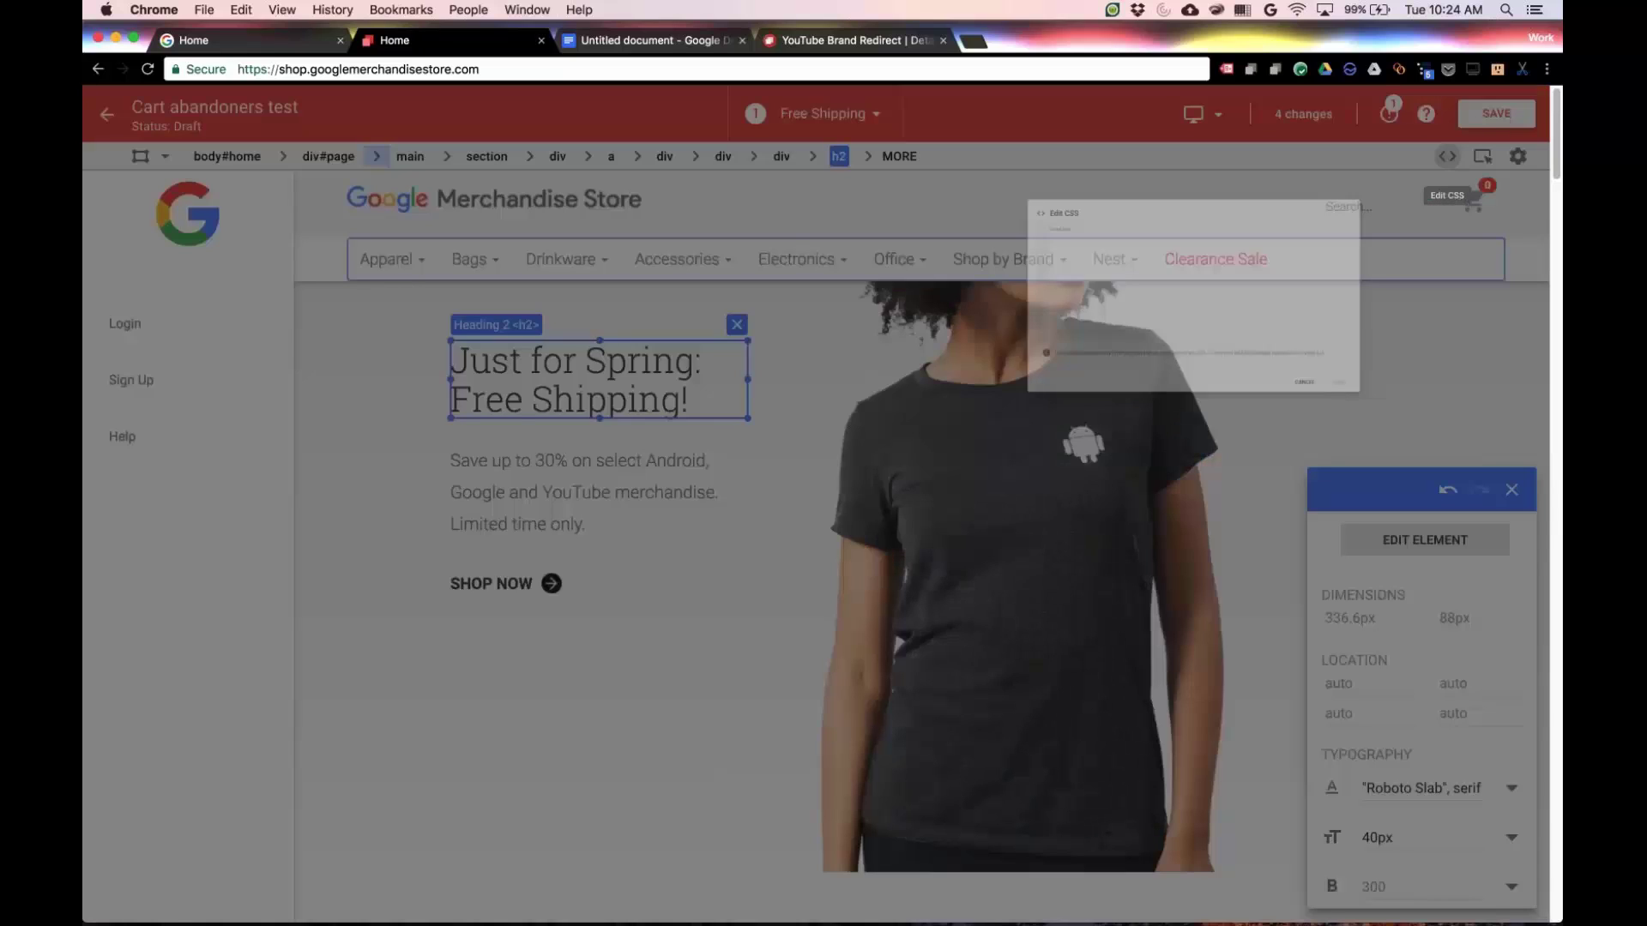
click(1070, 702)
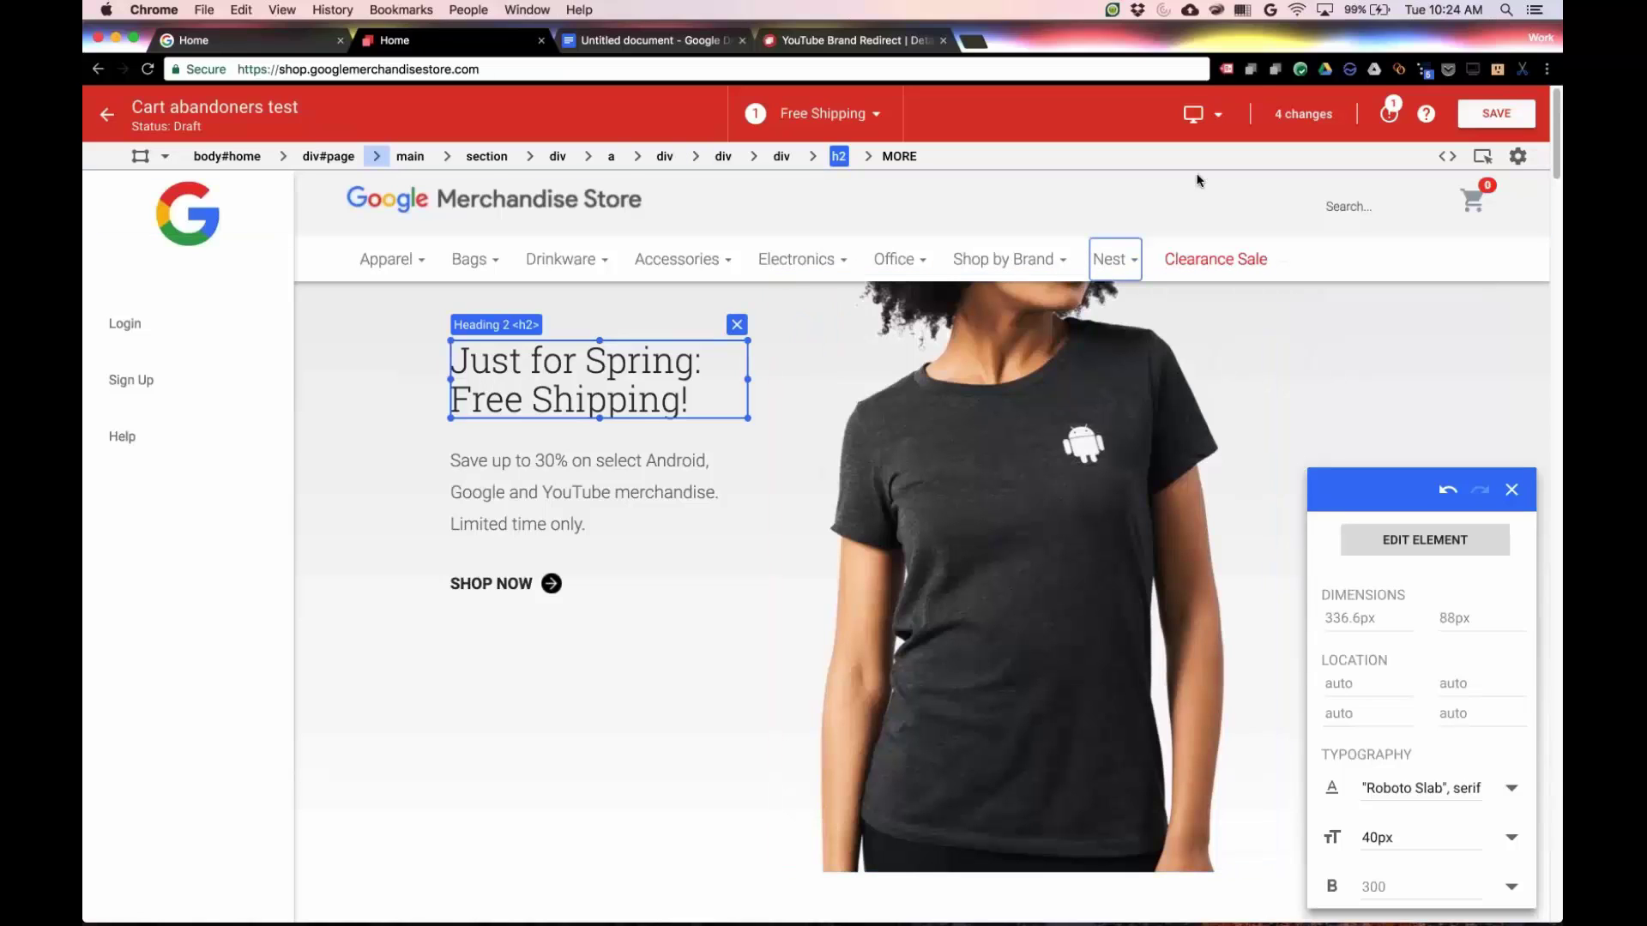
click(1216, 115)
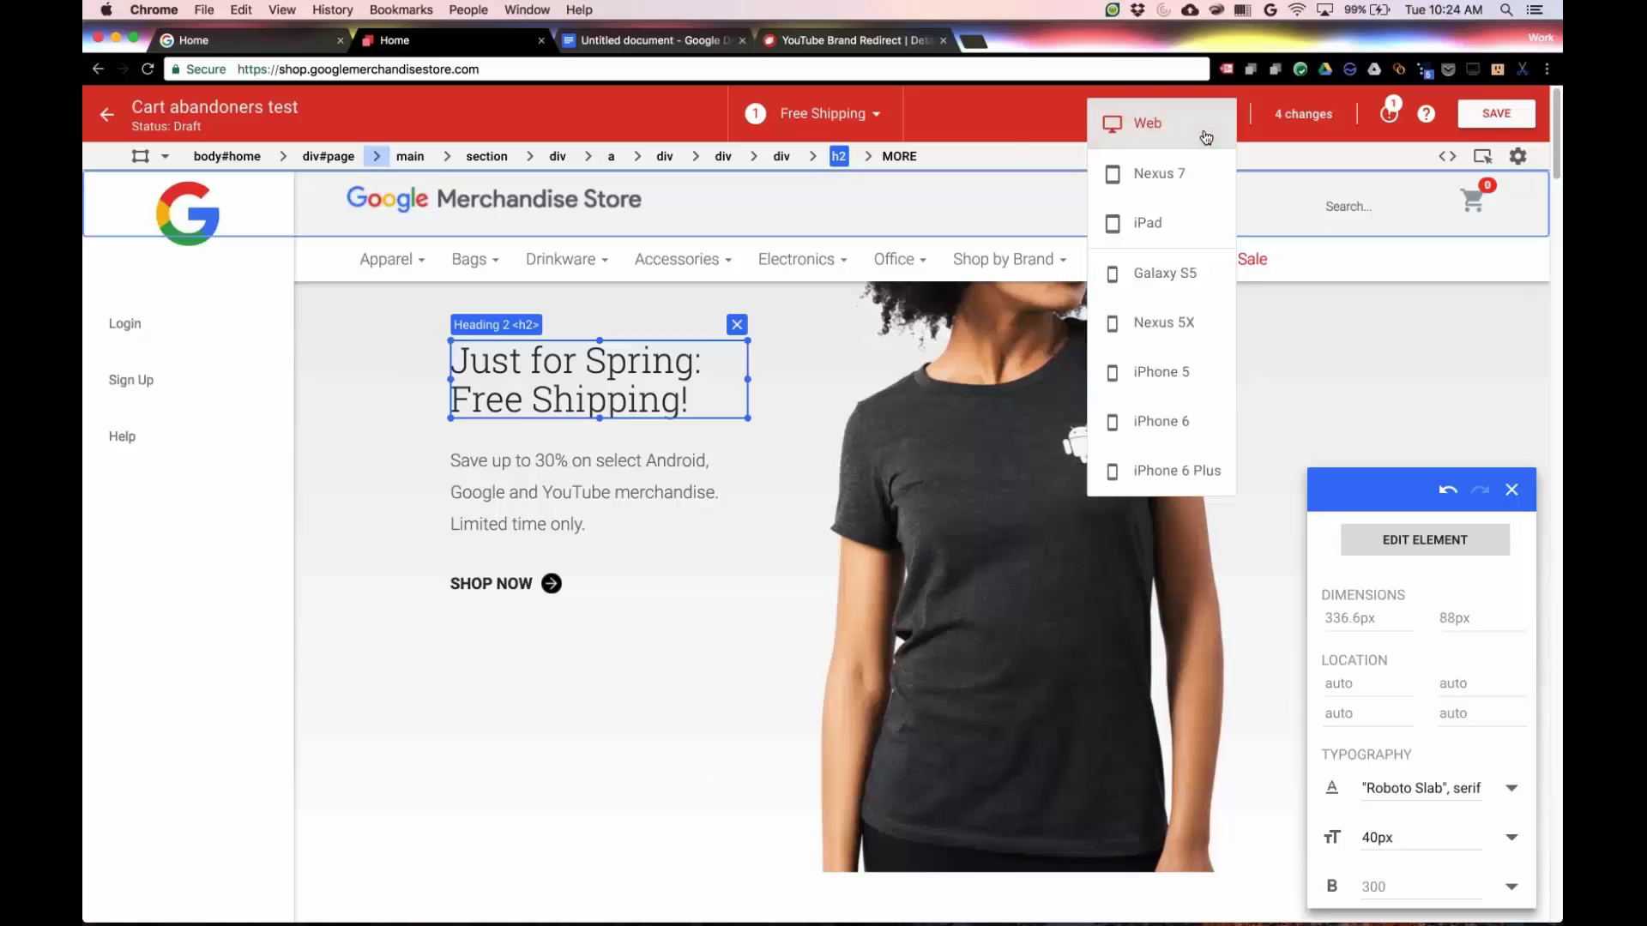
key(Escape)
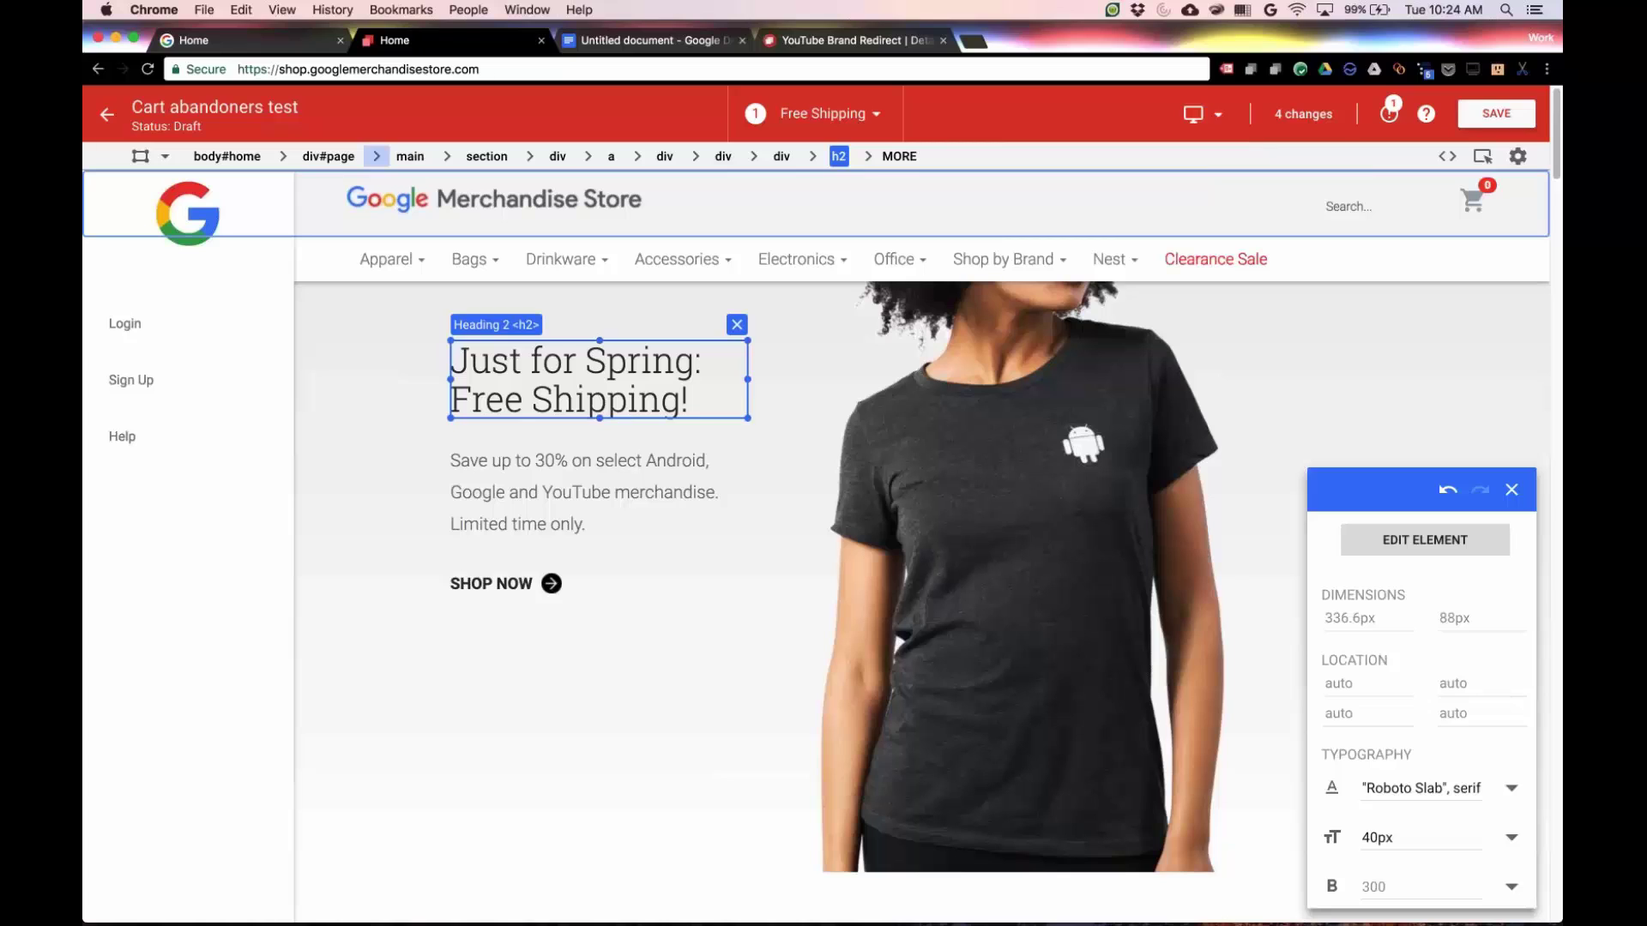
Try to save the Free Shipping variant's changes
click(1491, 124)
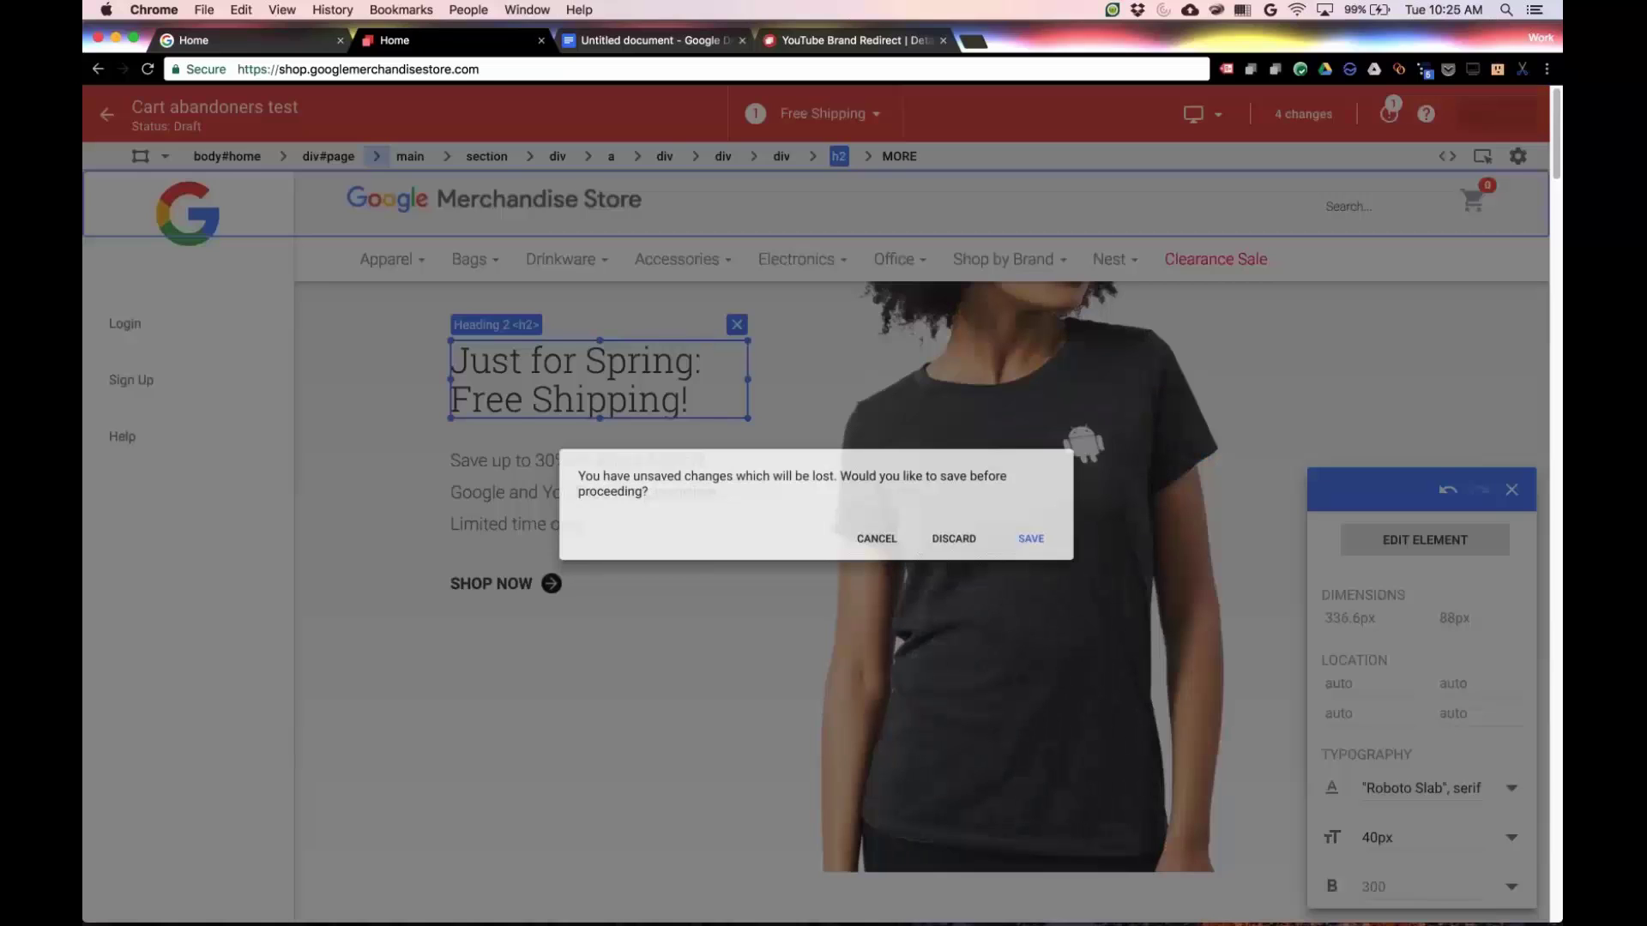
click(1050, 546)
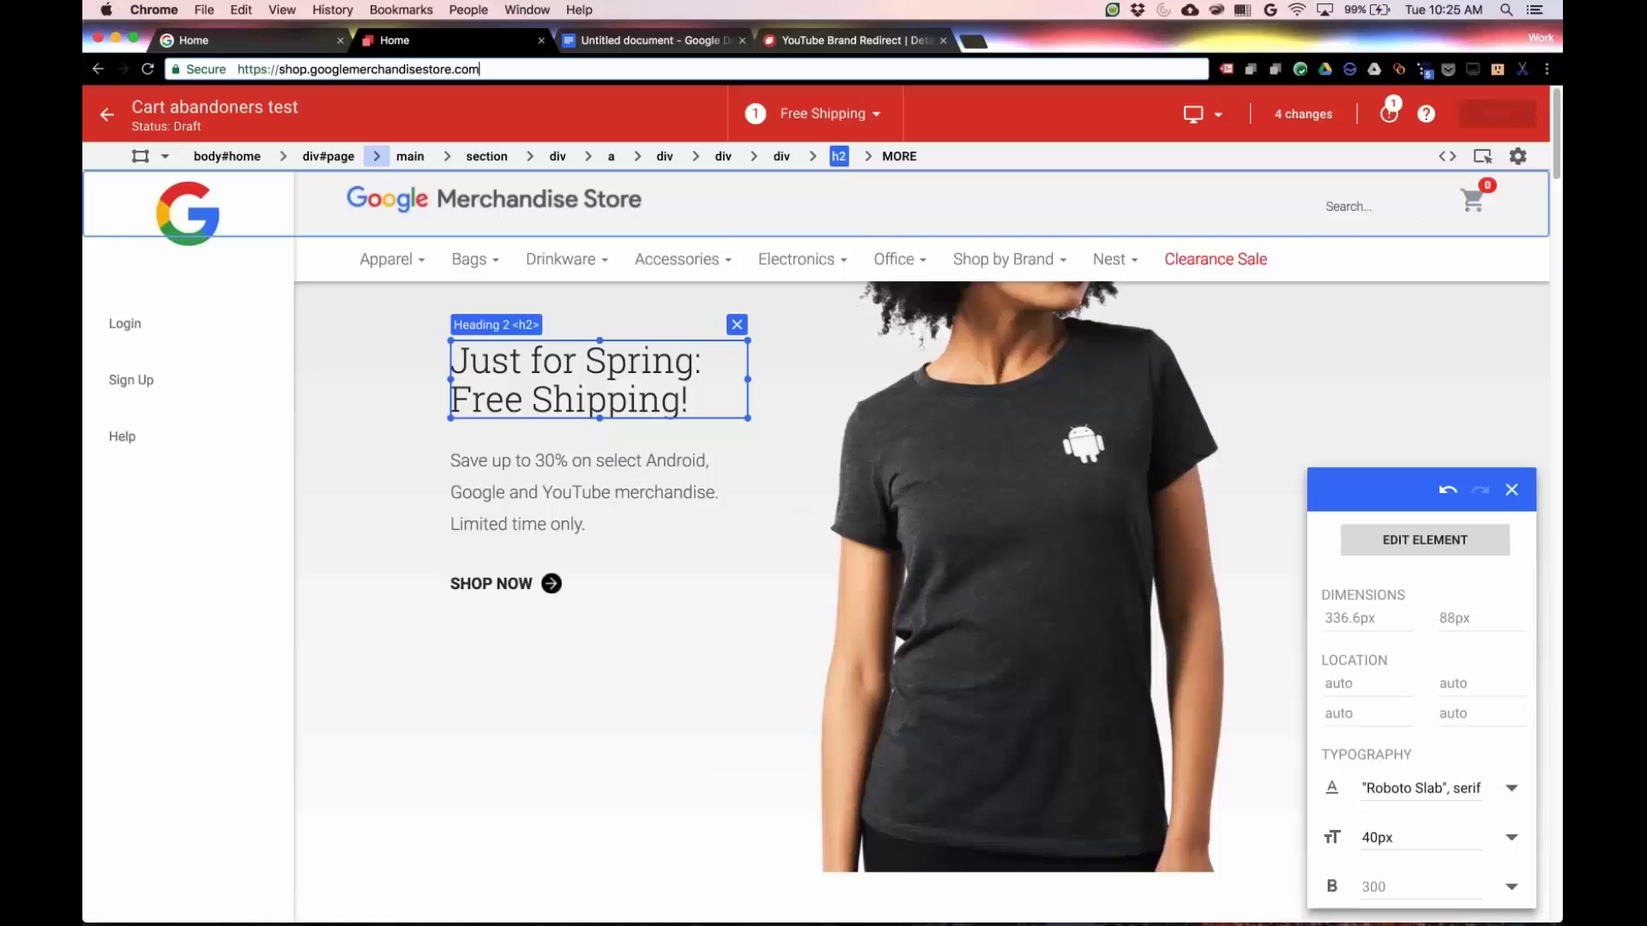
Leave the variant editor and return to the US and Canada Website container's experiment list
key(super+a)
text(optimize)
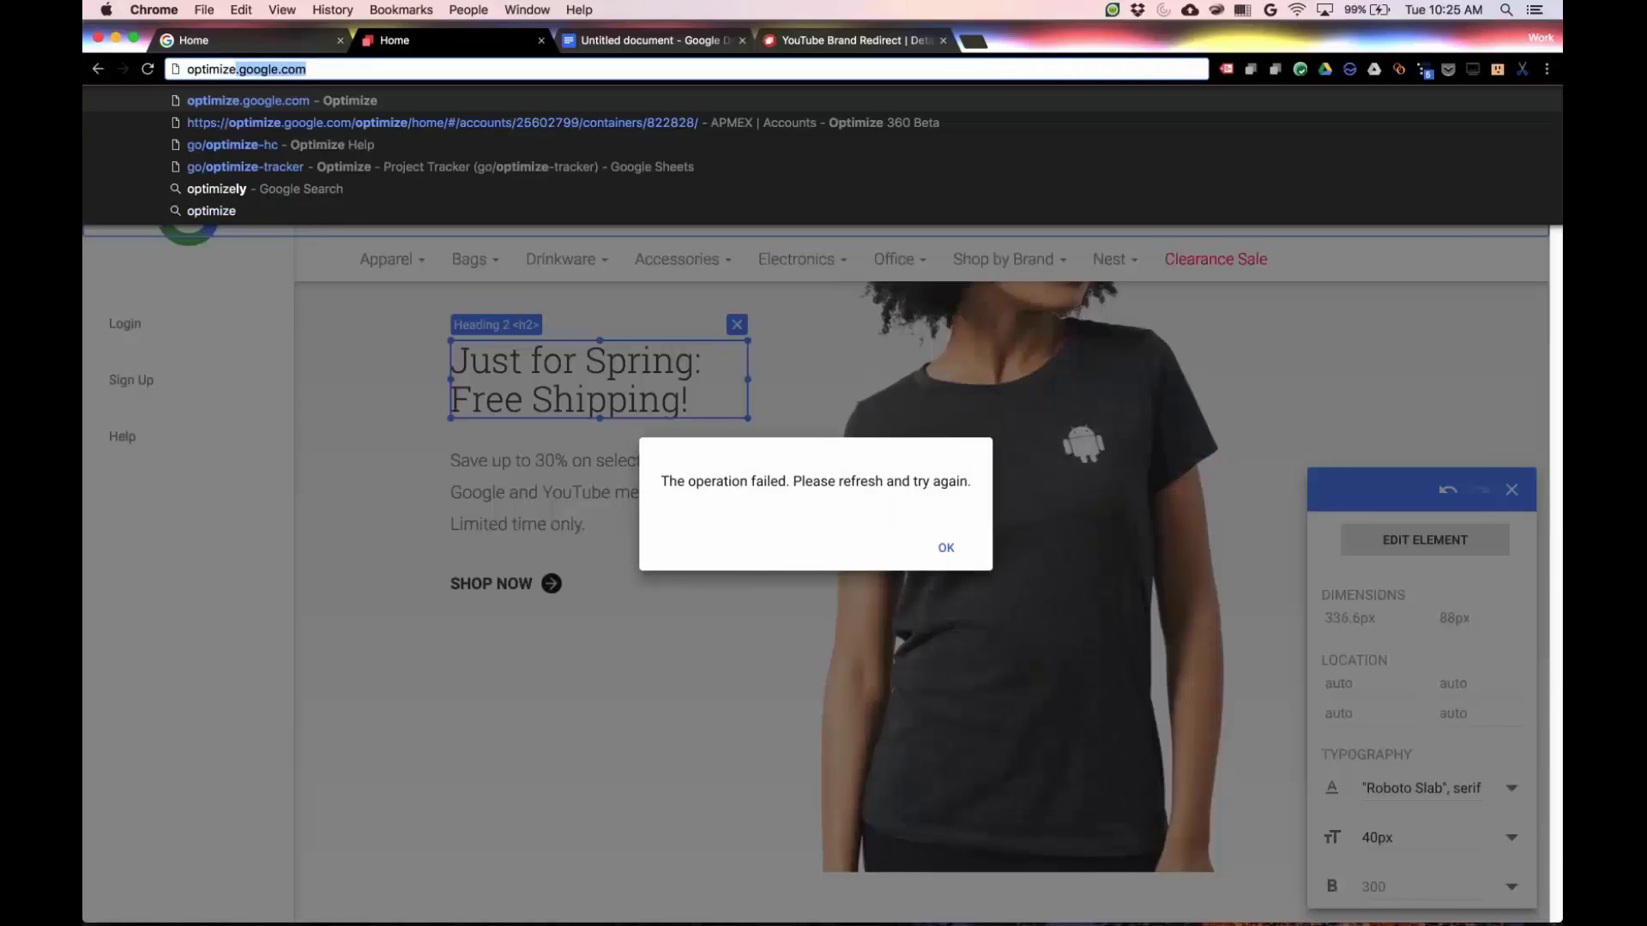
right_click(106, 69)
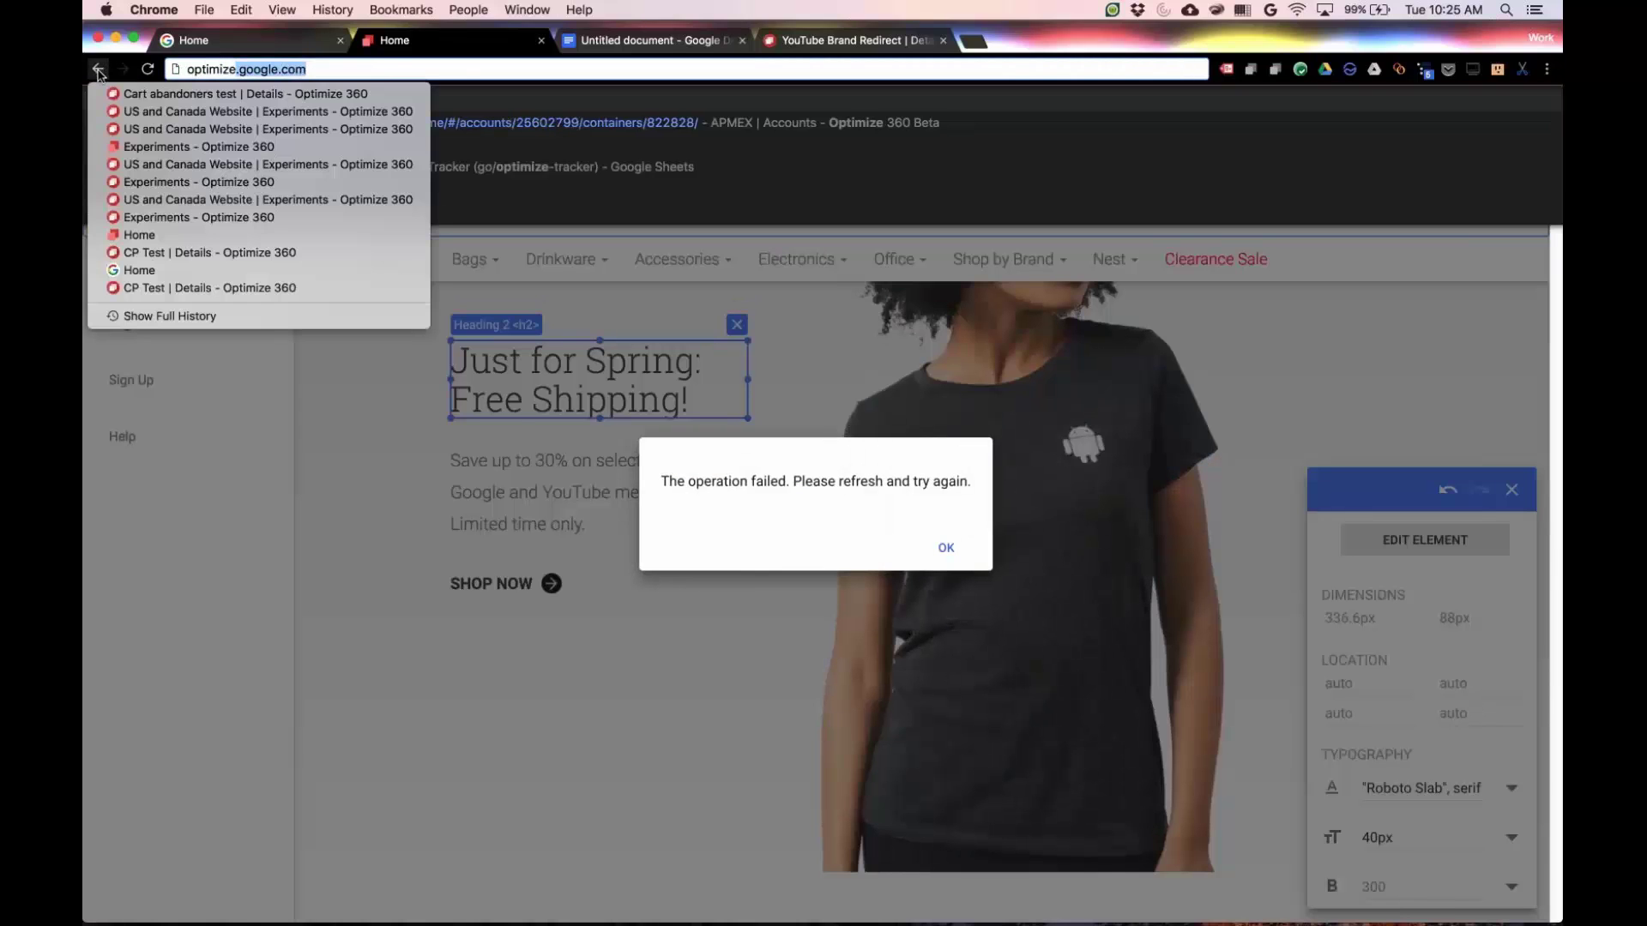
click(133, 112)
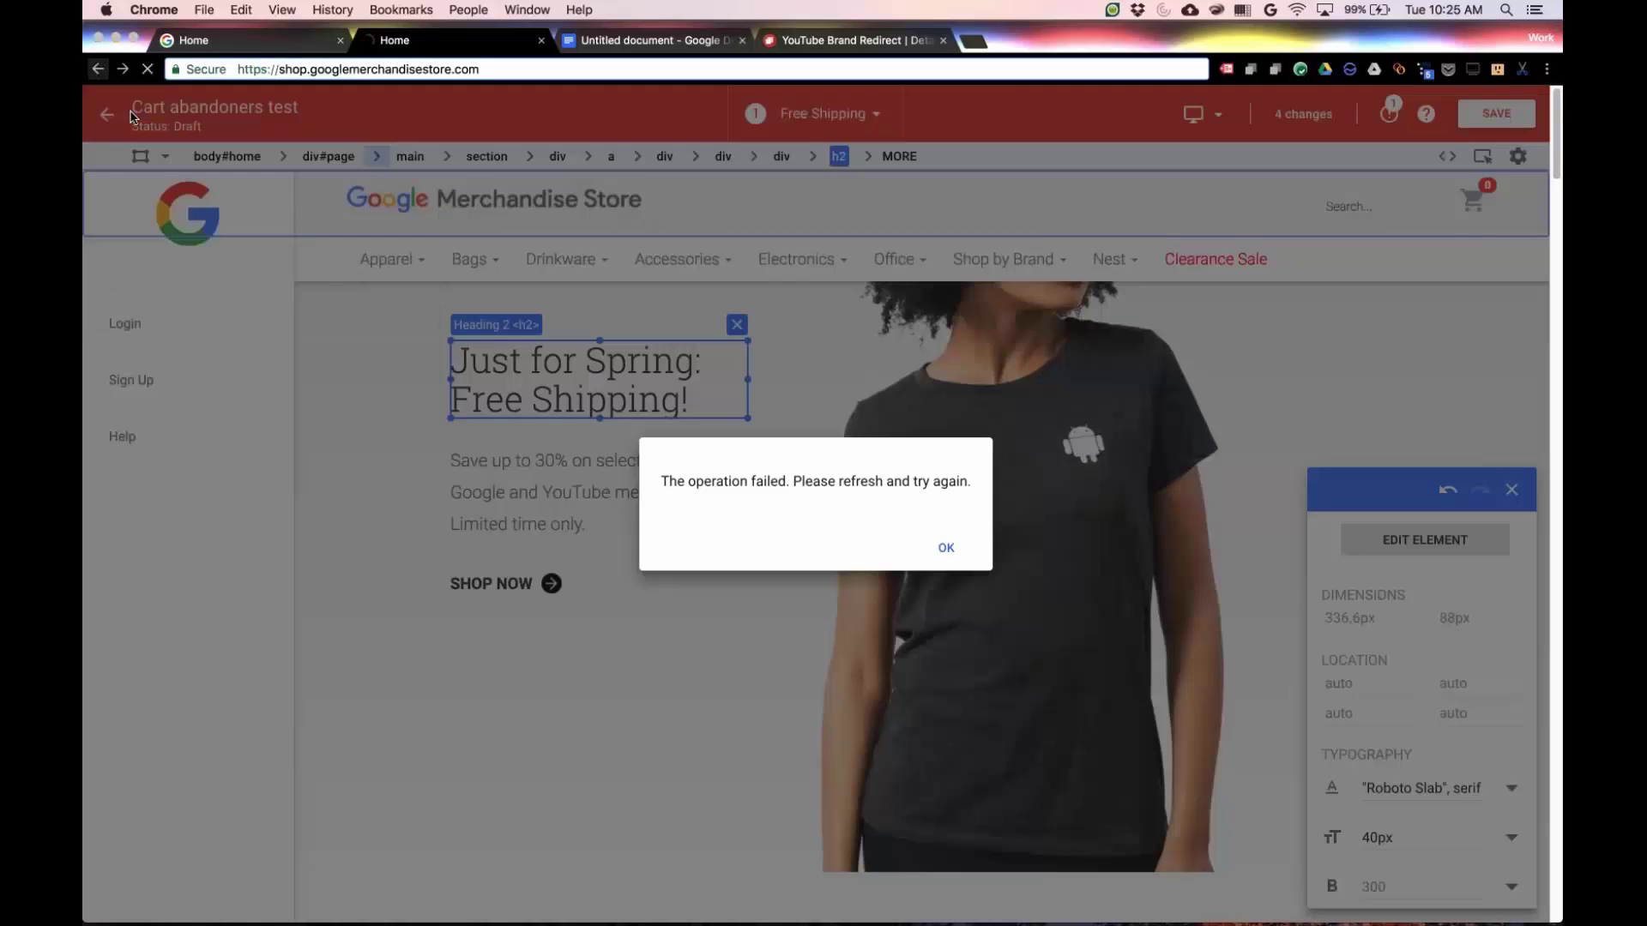
click(972, 333)
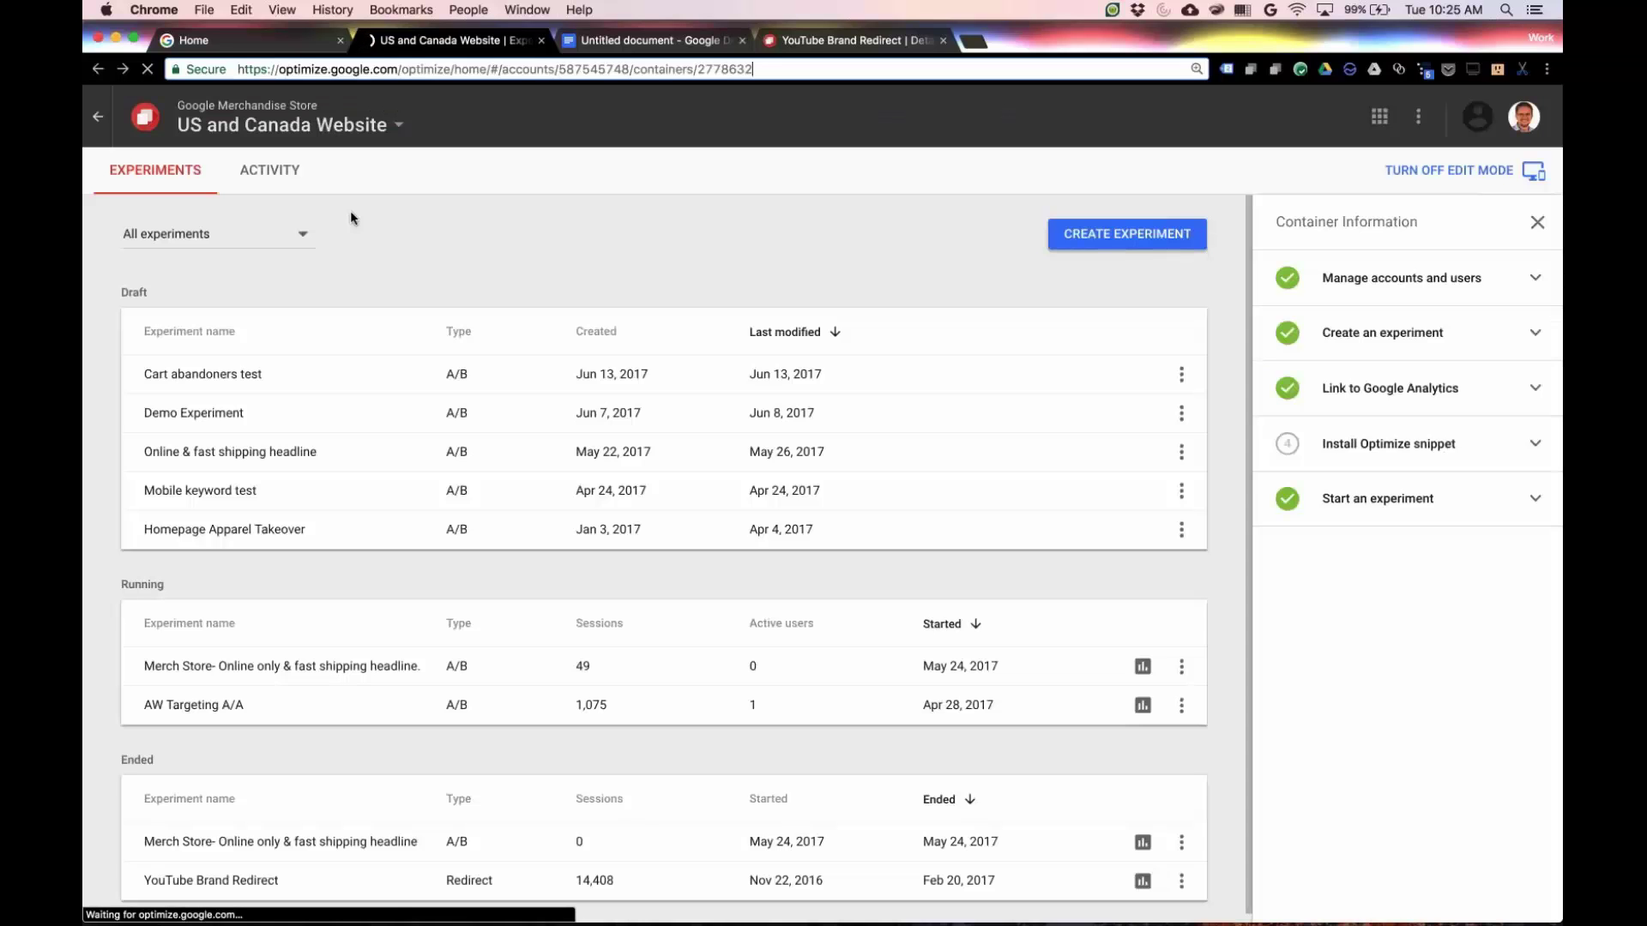
Open the Cart abandoners test draft and link it to the Google Analytics view 1 Master View
click(250, 374)
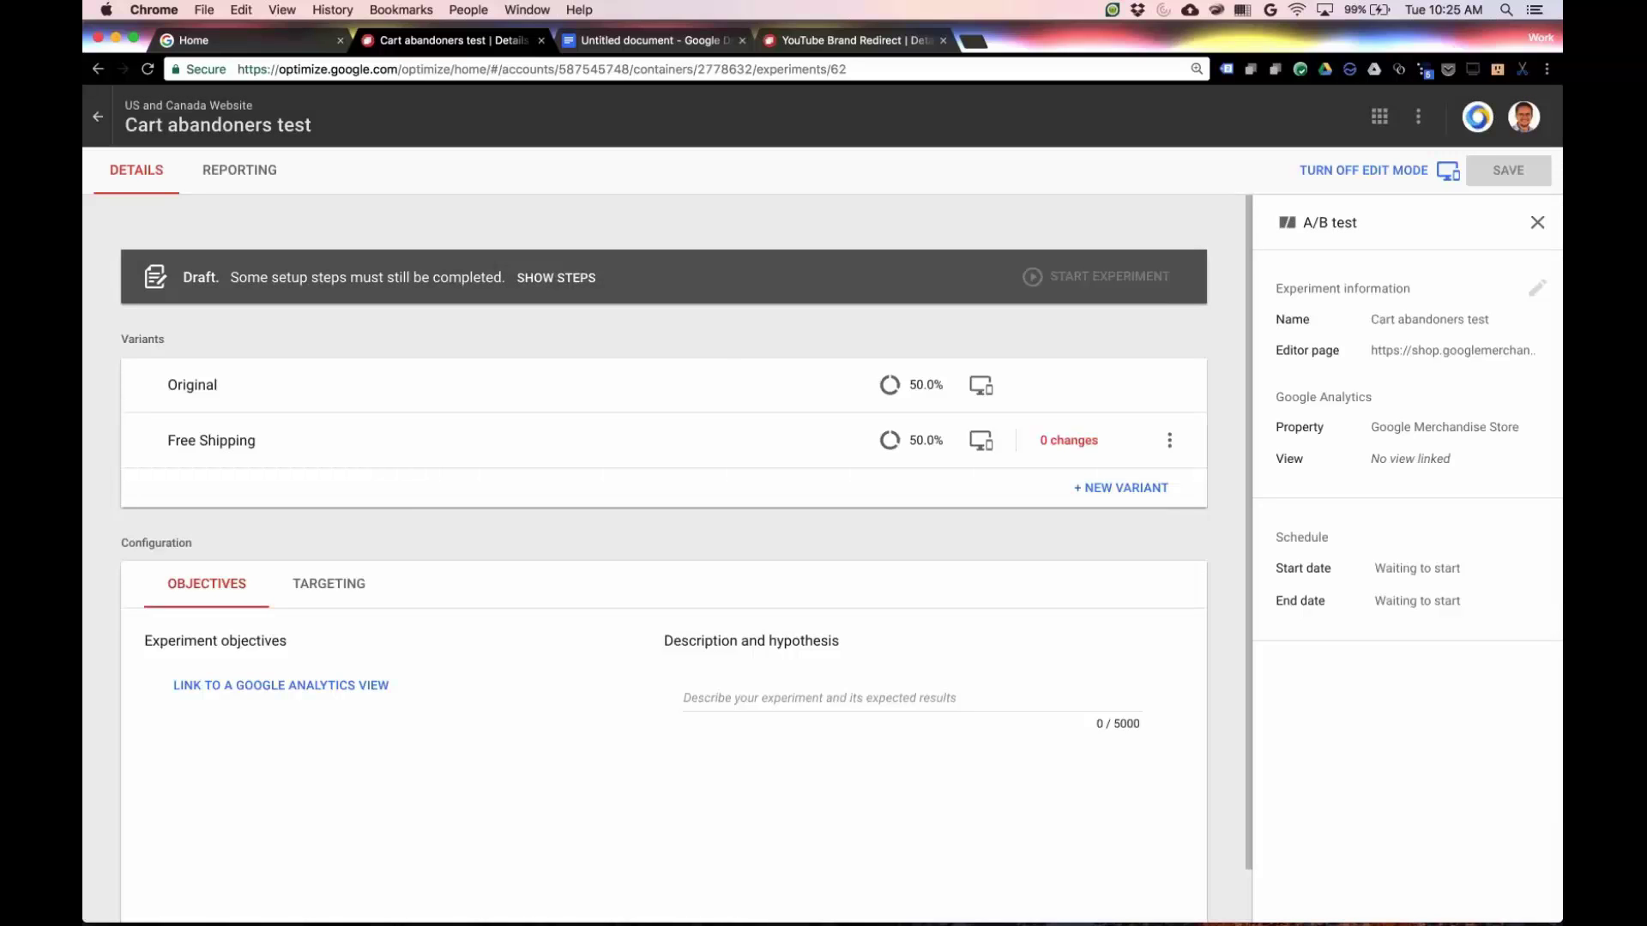
click(378, 685)
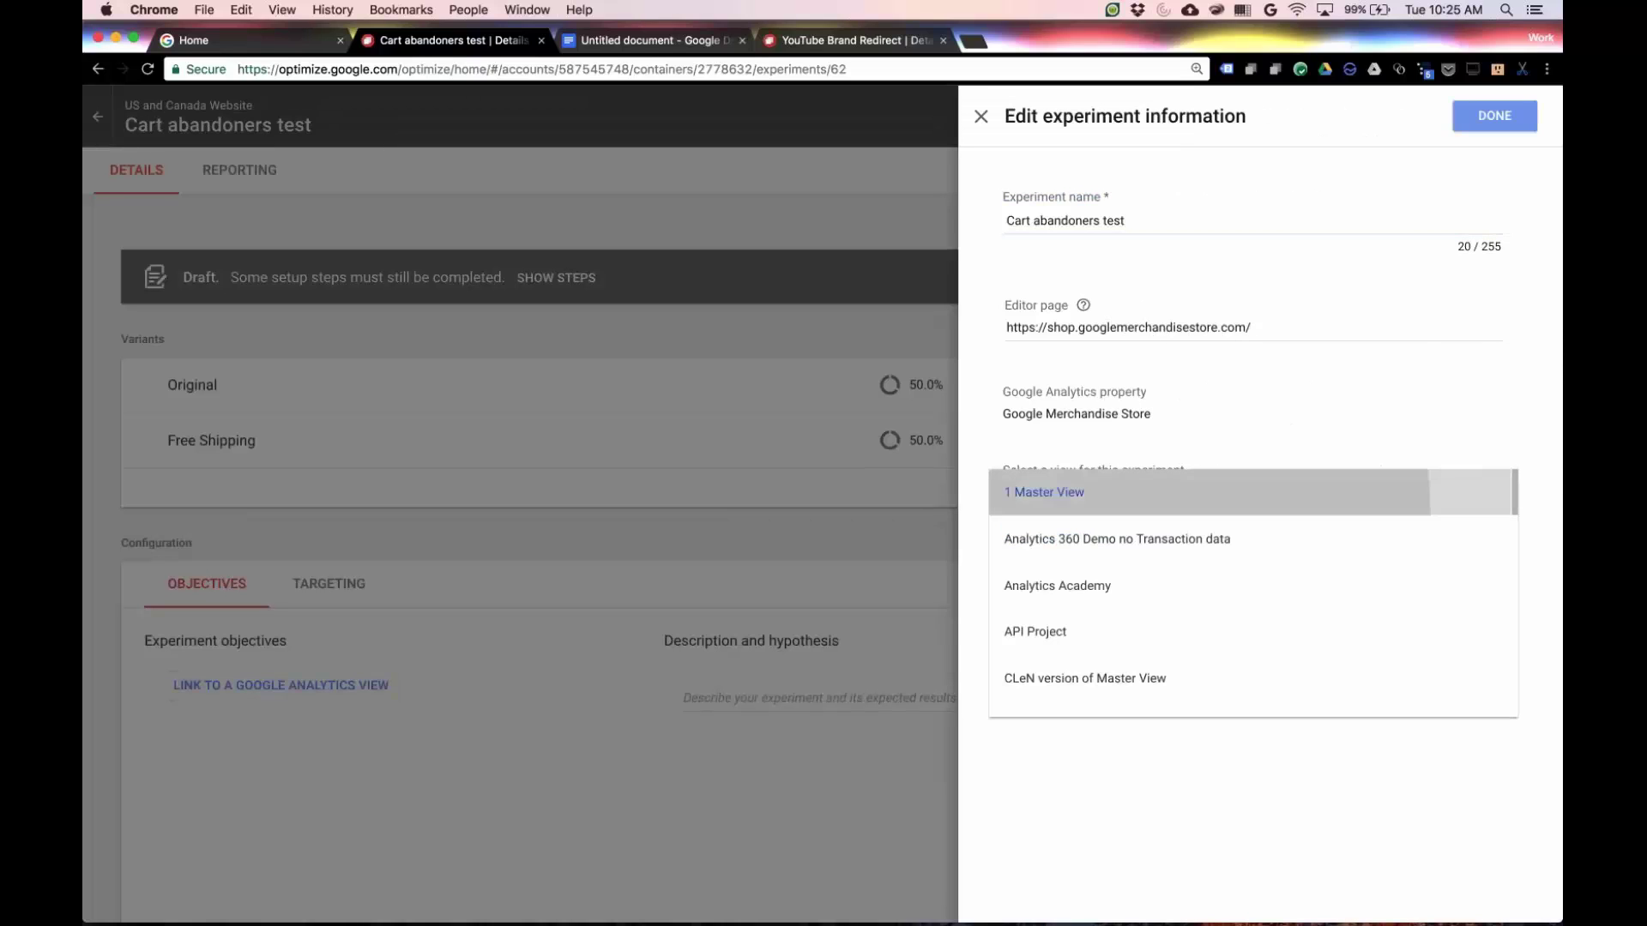
click(1043, 493)
click(1494, 117)
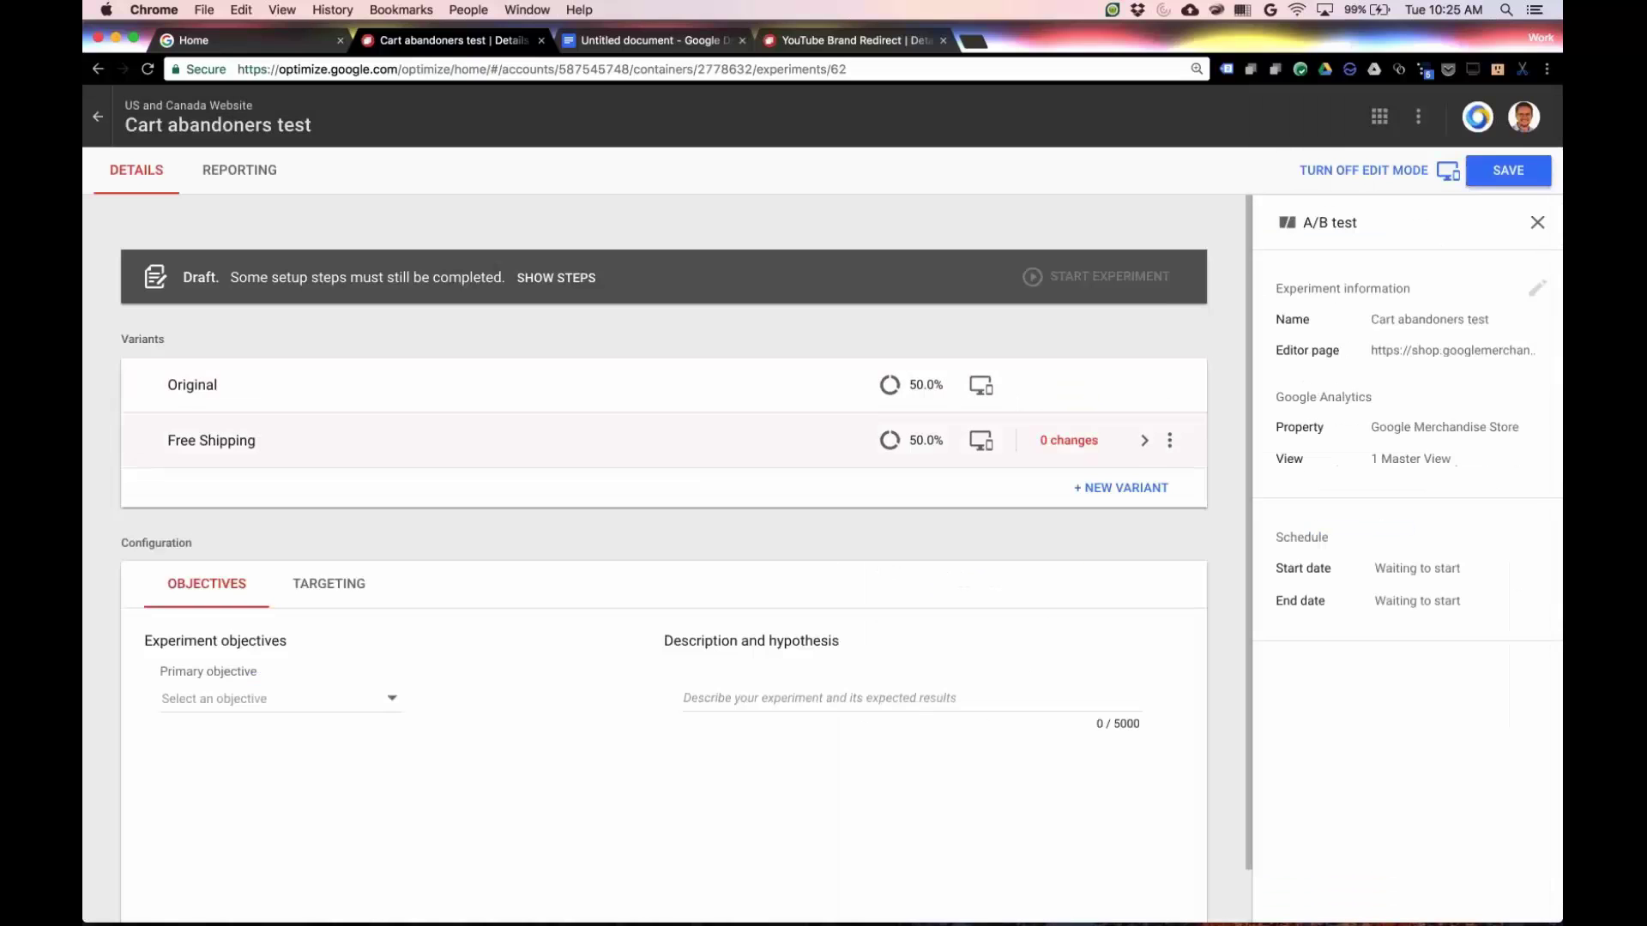
Set Purchase Completed (Goal 1 Completions) as the primary objective and add Bounces as a secondary objective
click(257, 699)
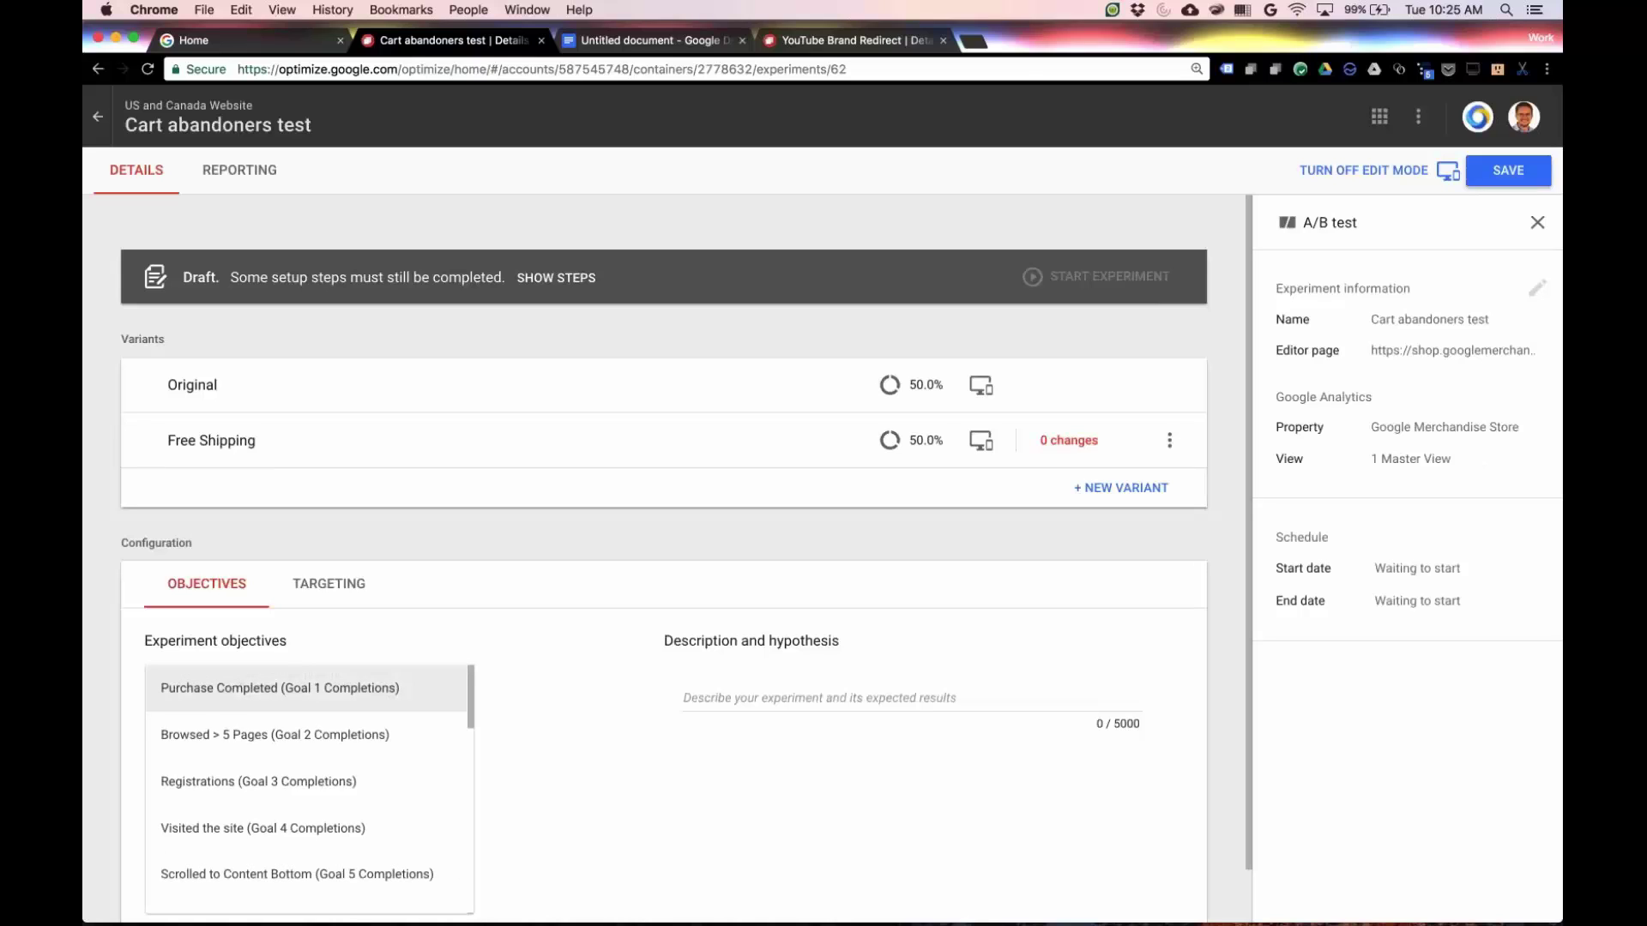
click(328, 705)
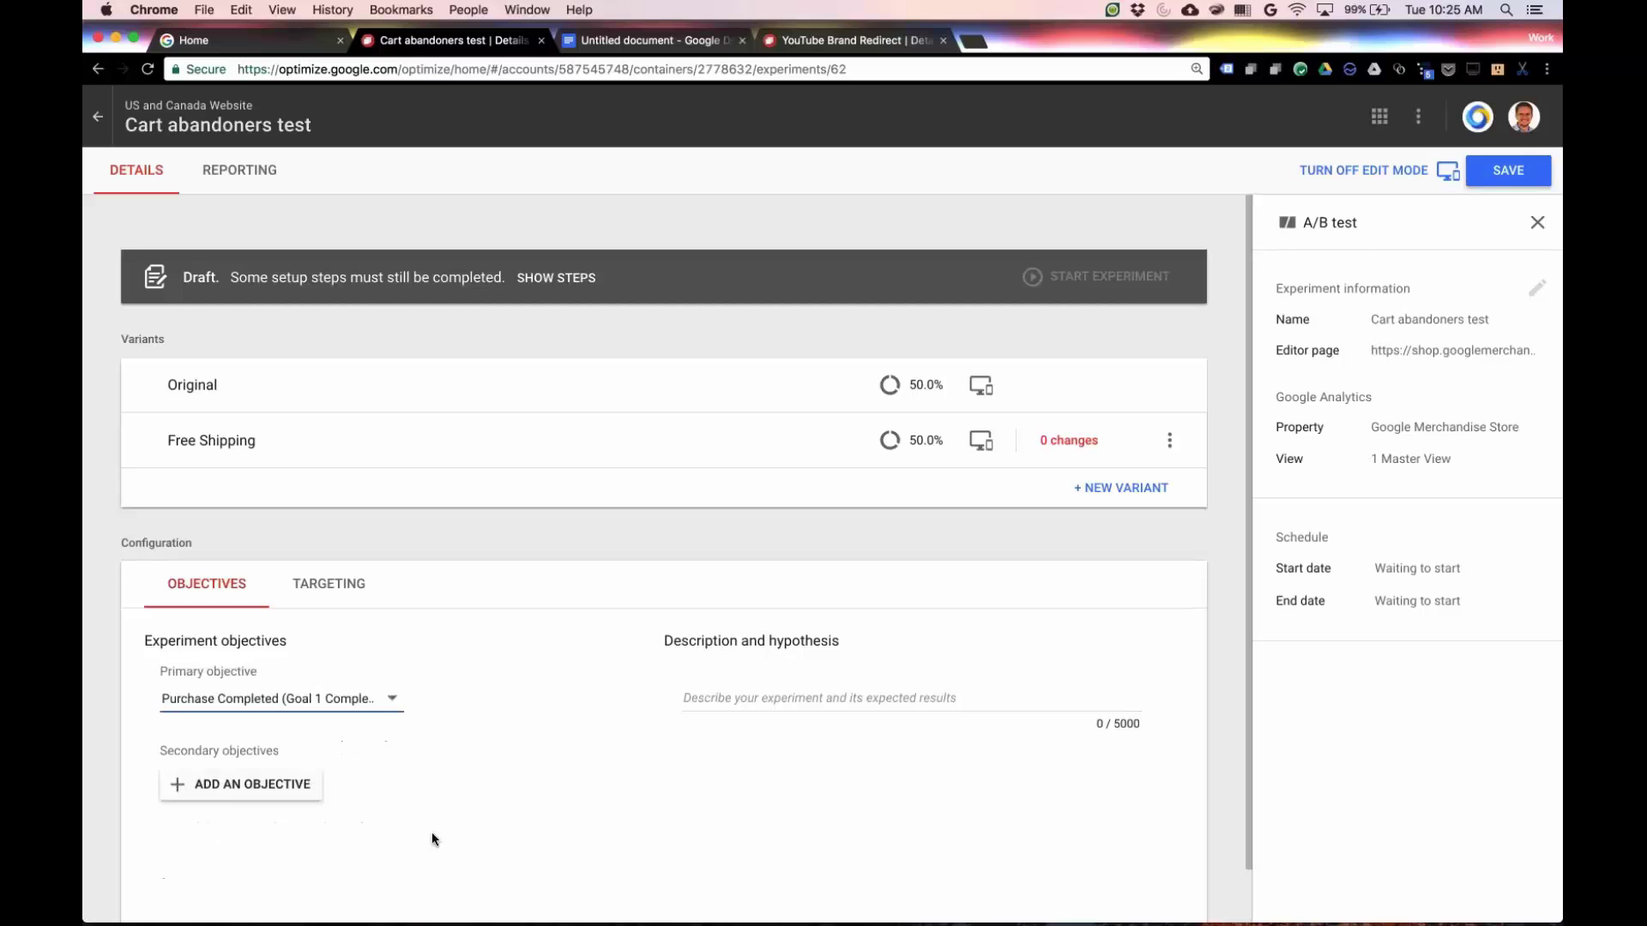
click(241, 784)
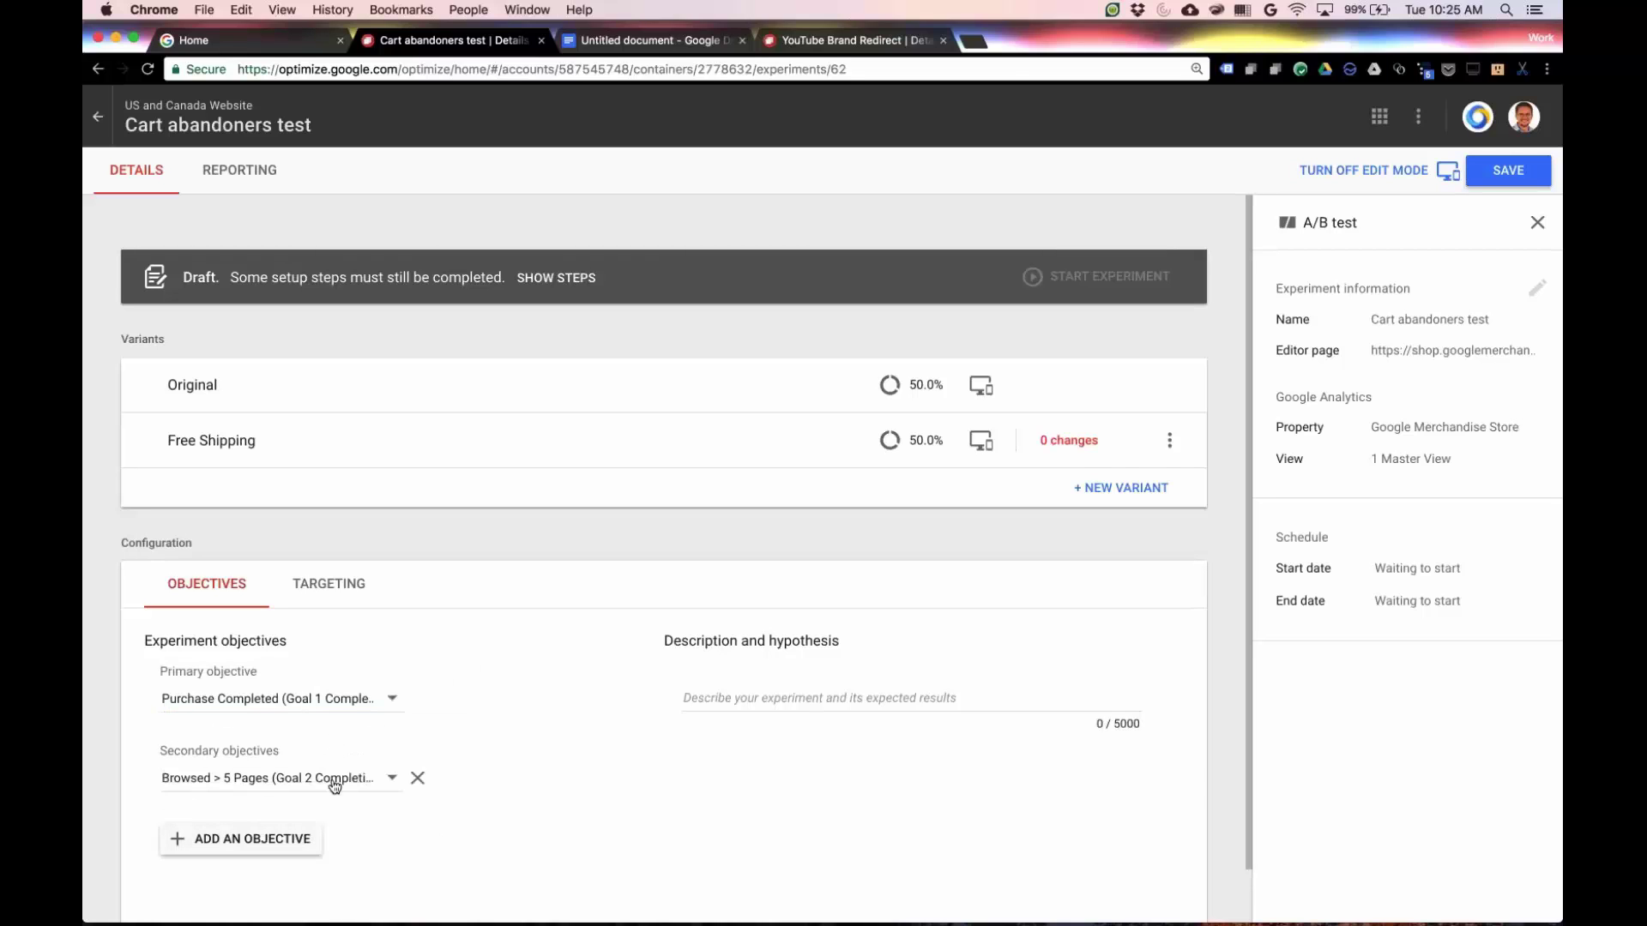
click(331, 781)
scroll(290, 798, down, 10)
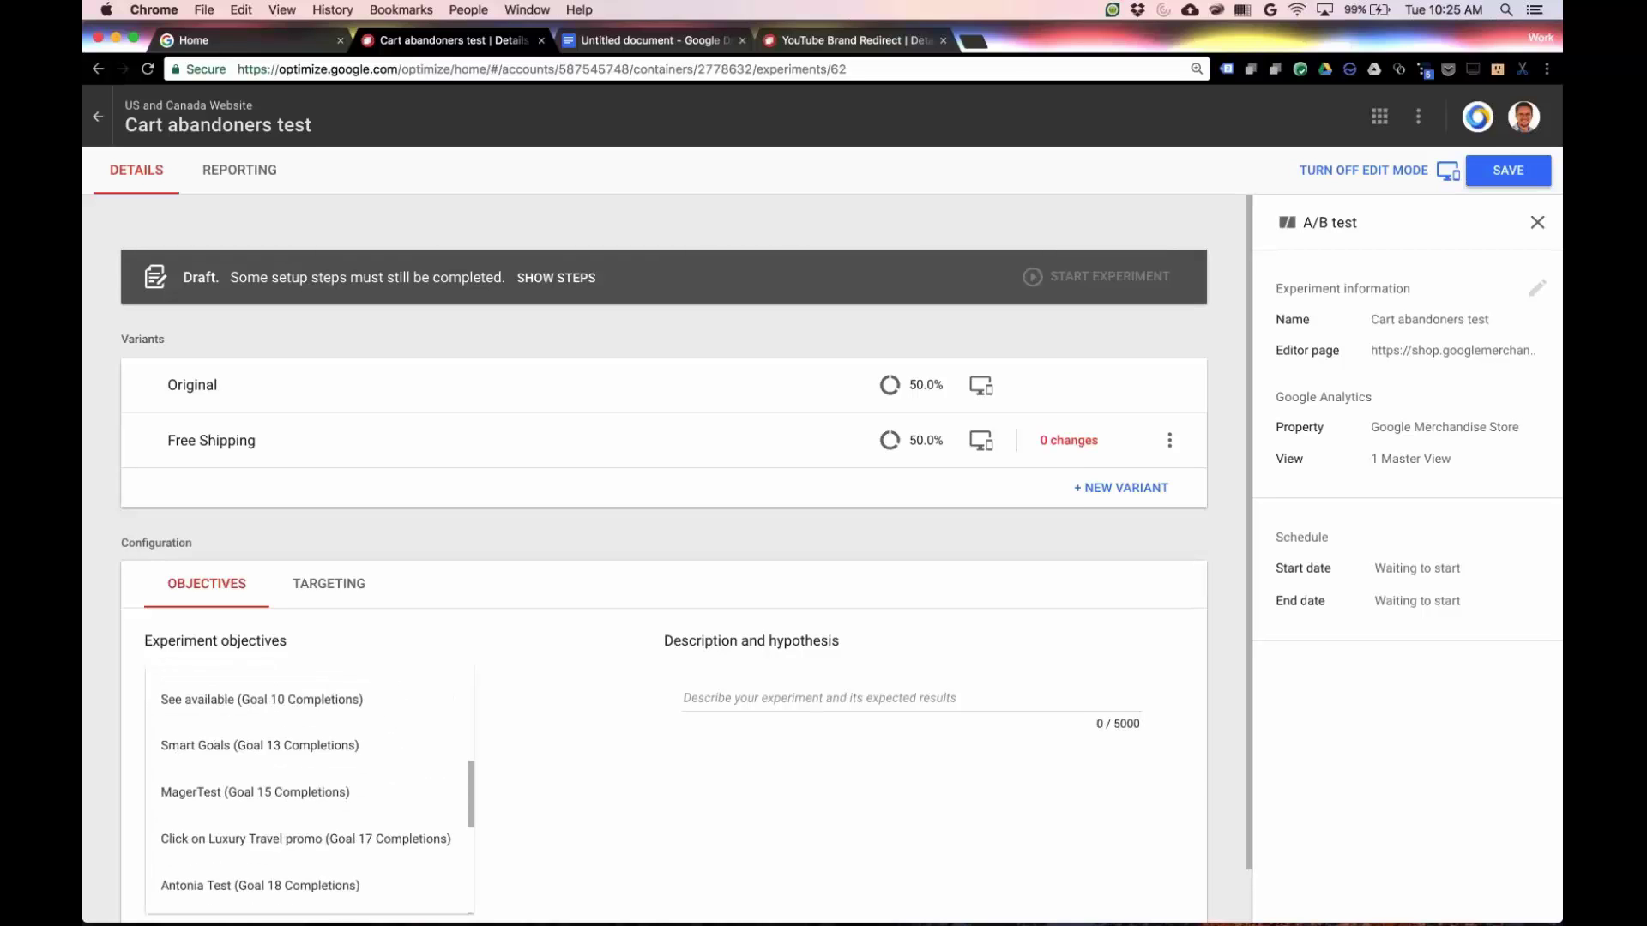
click(287, 799)
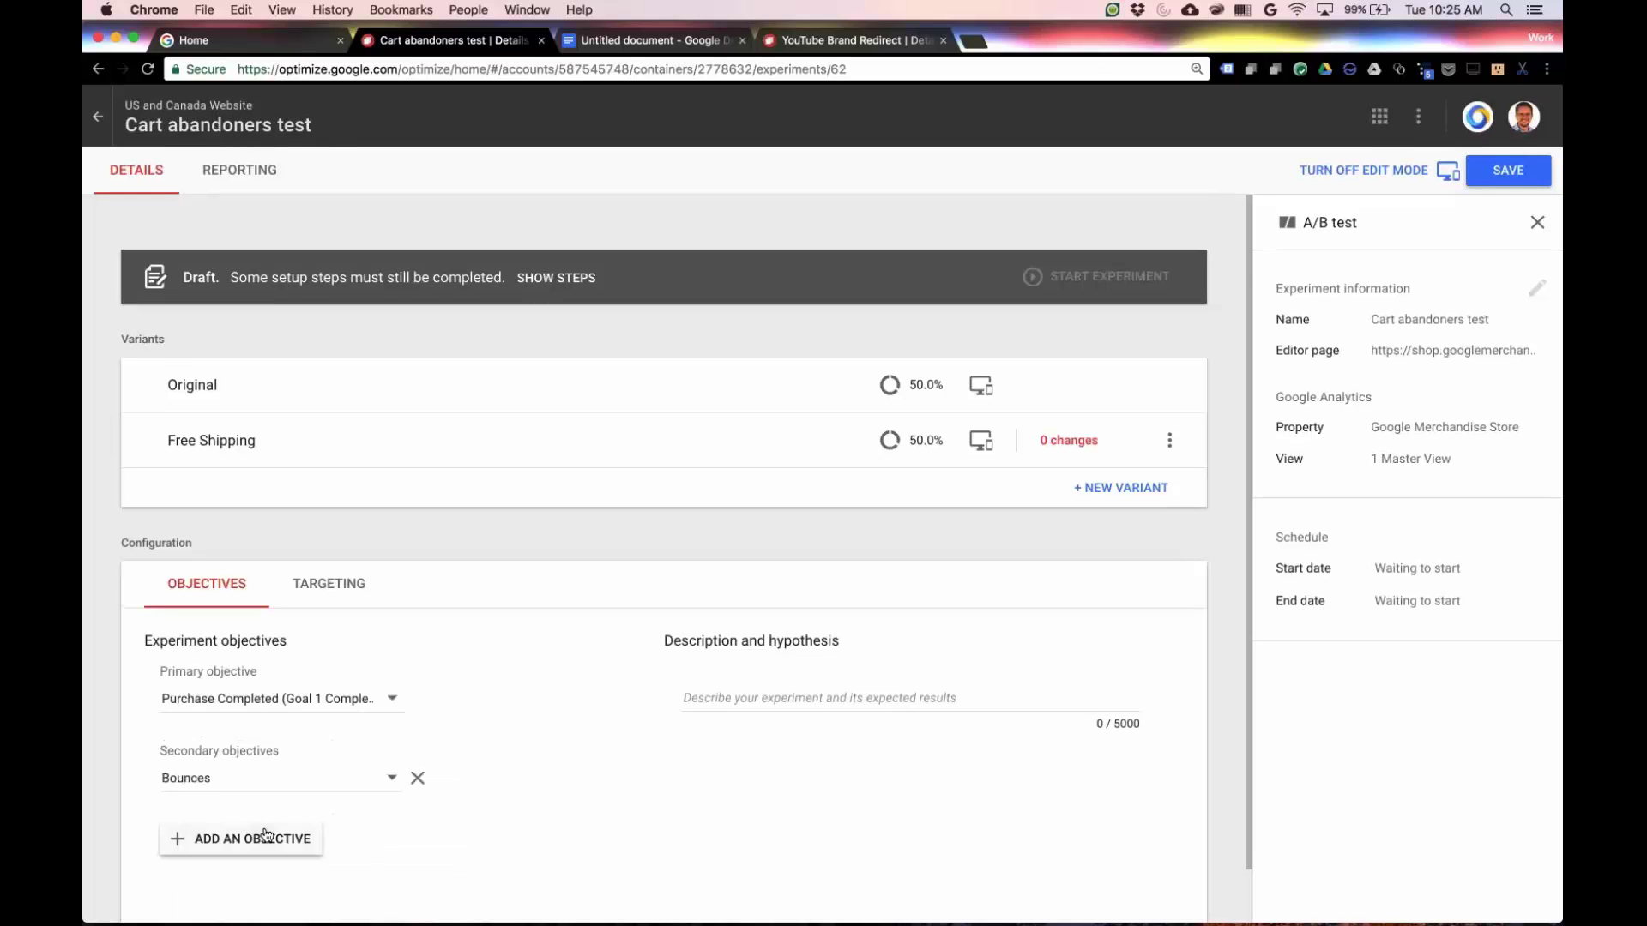
Add Revenue and Engaged Users (Goal 9 Completions) as further secondary objectives
click(266, 836)
scroll(320, 807, down, 2)
click(347, 748)
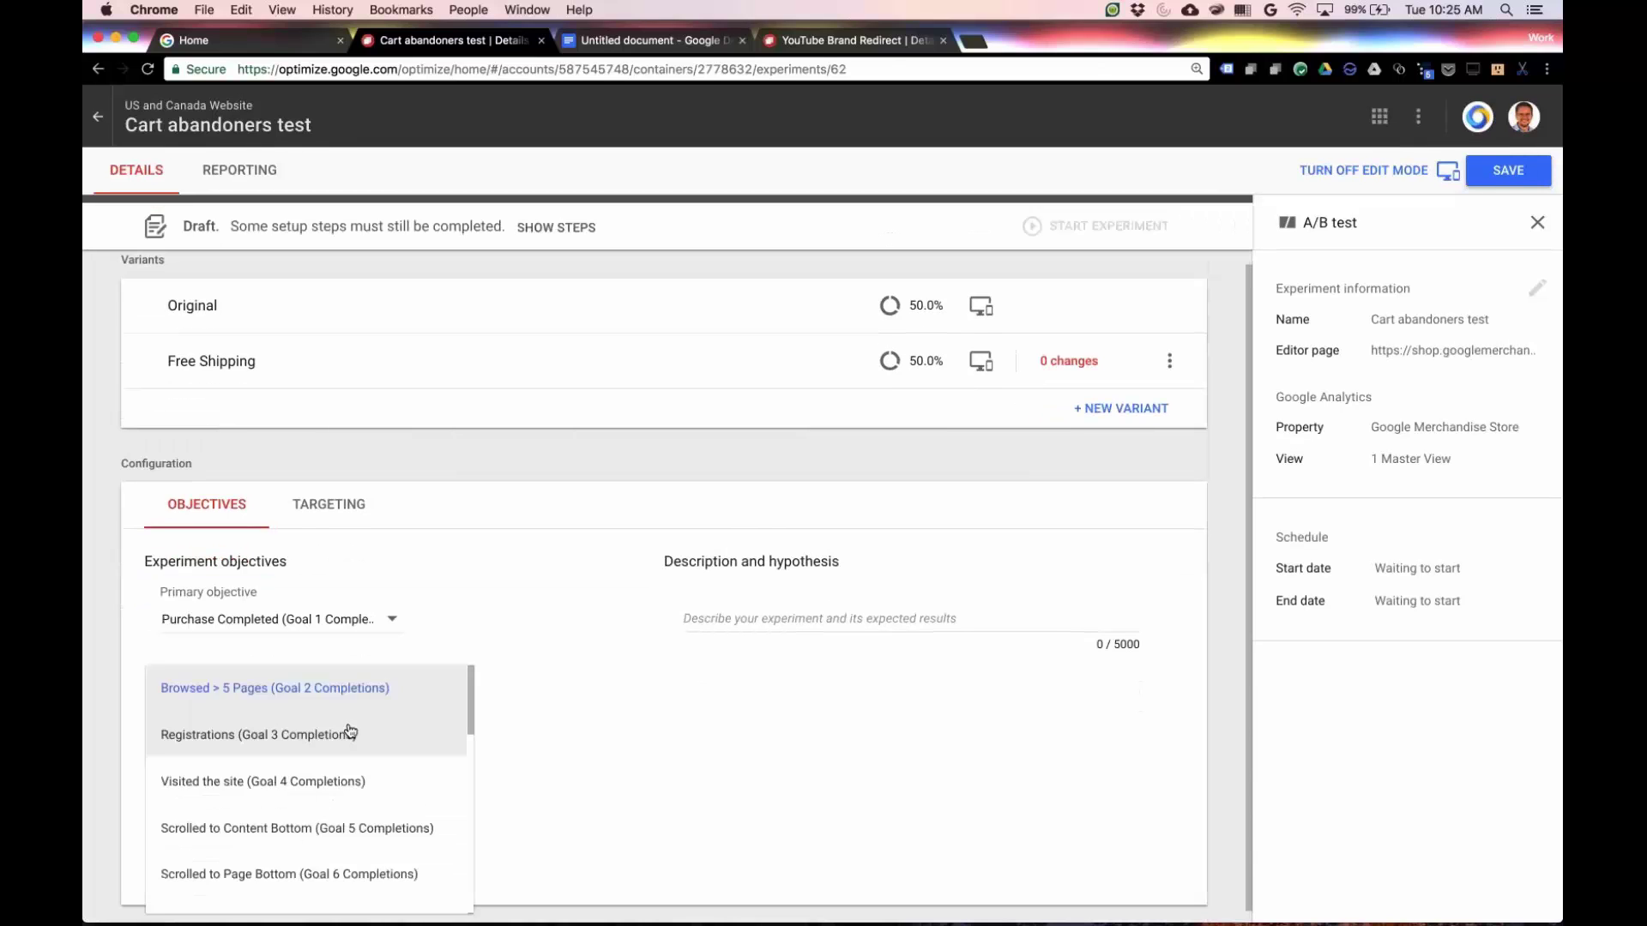
scroll(347, 738, down, 10)
click(180, 889)
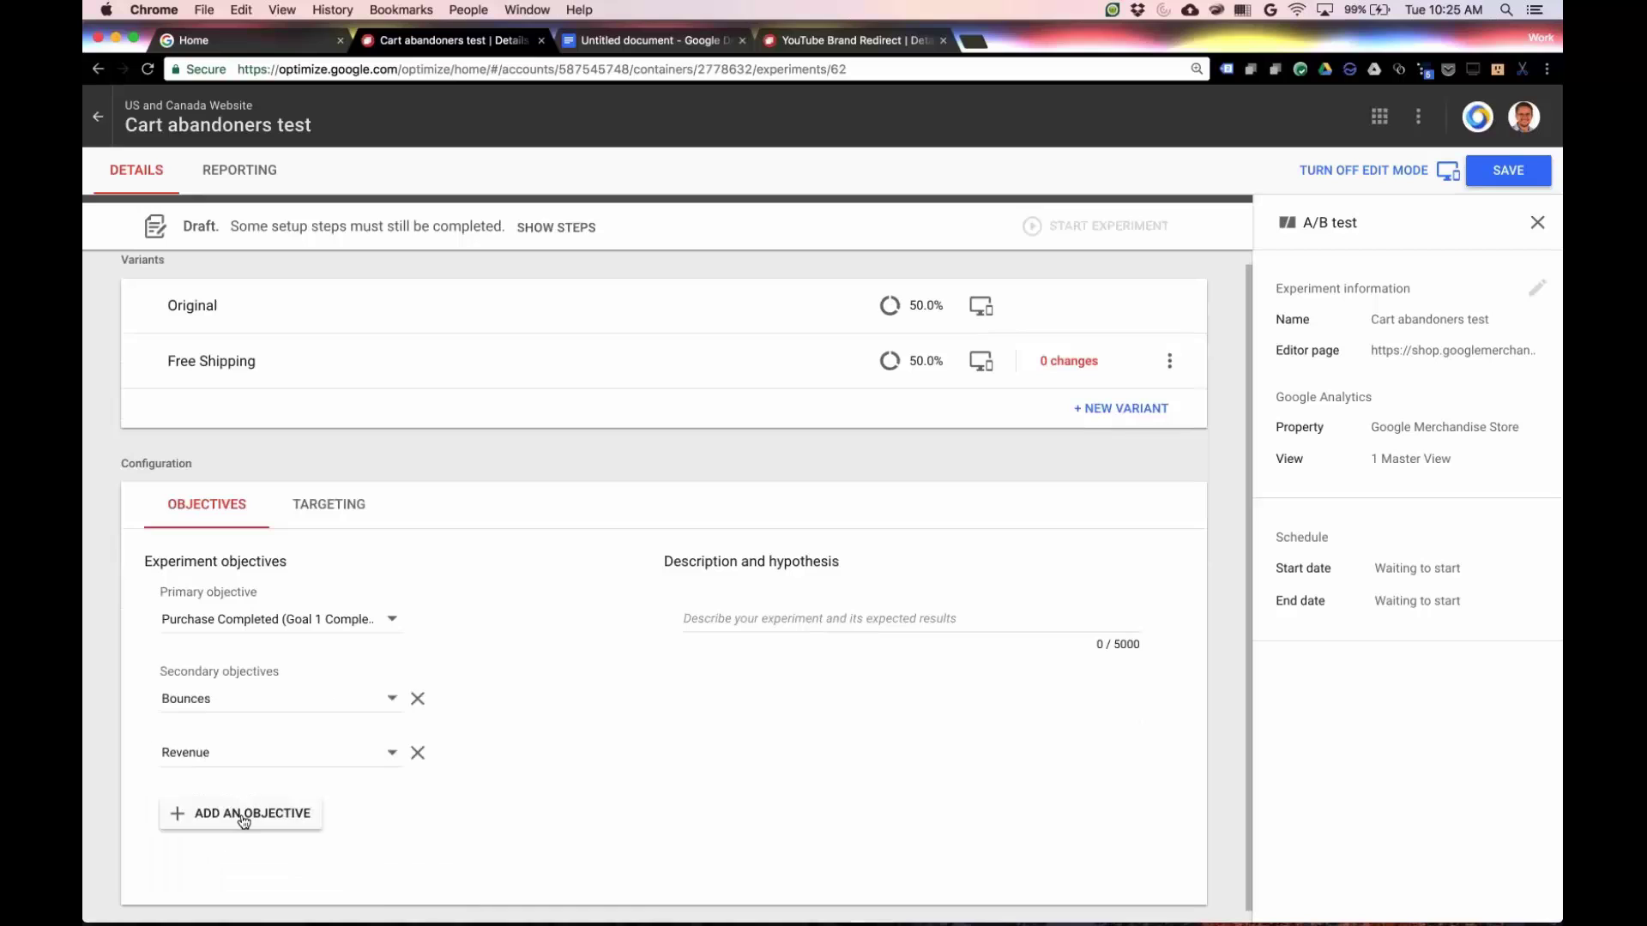
click(244, 822)
click(320, 808)
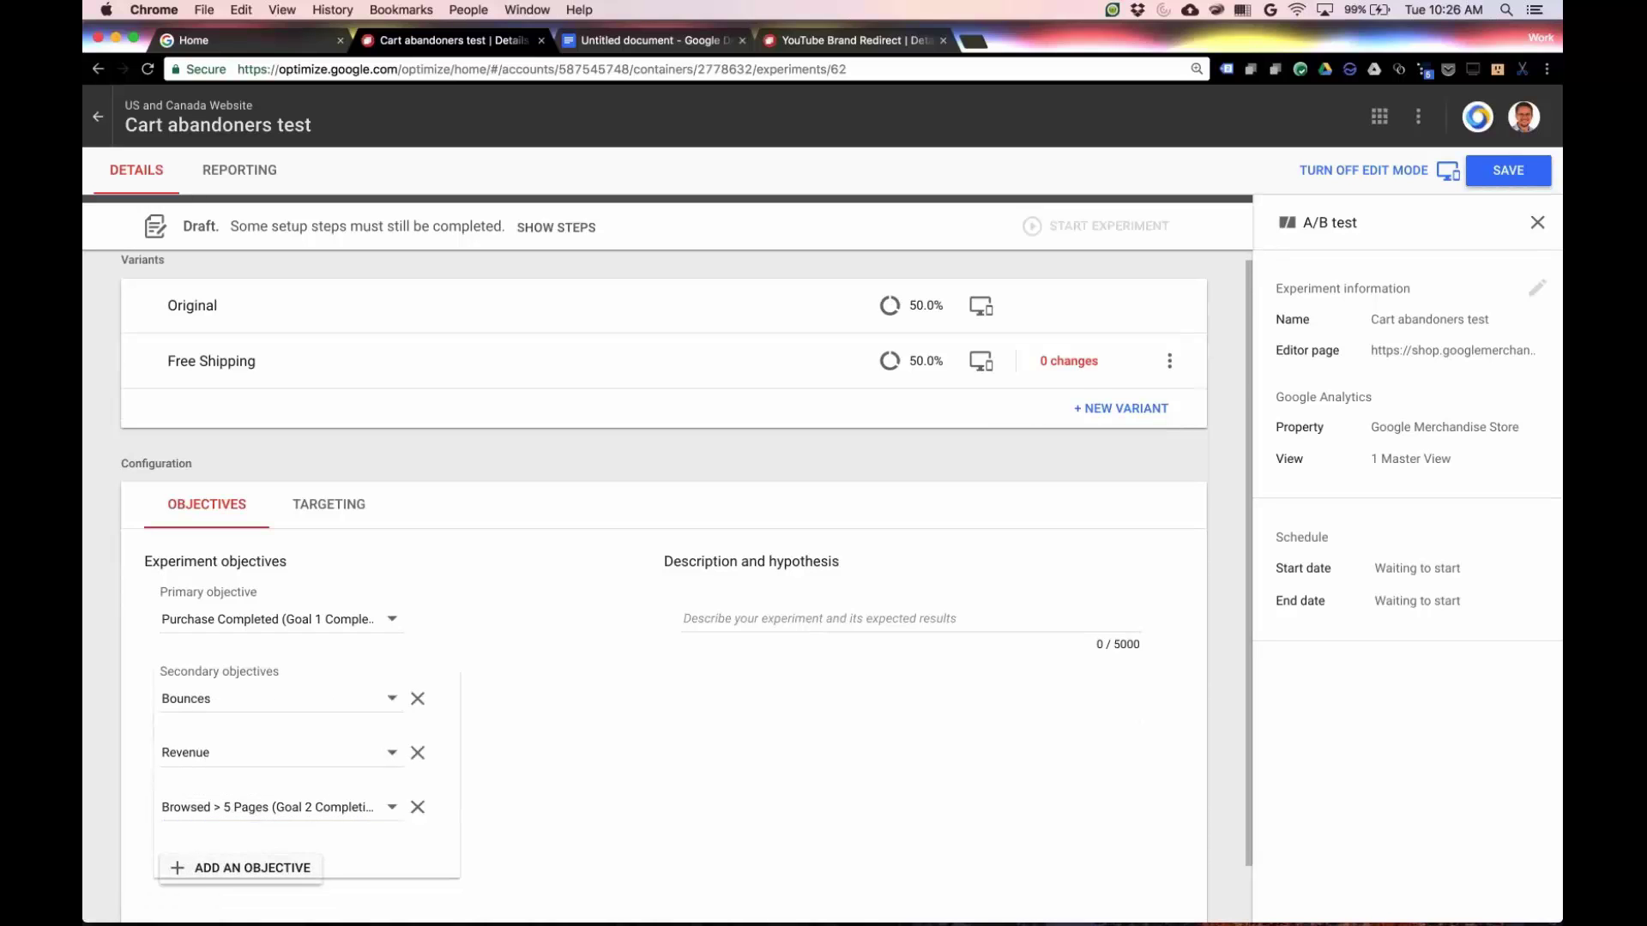
scroll(350, 746, down, 5)
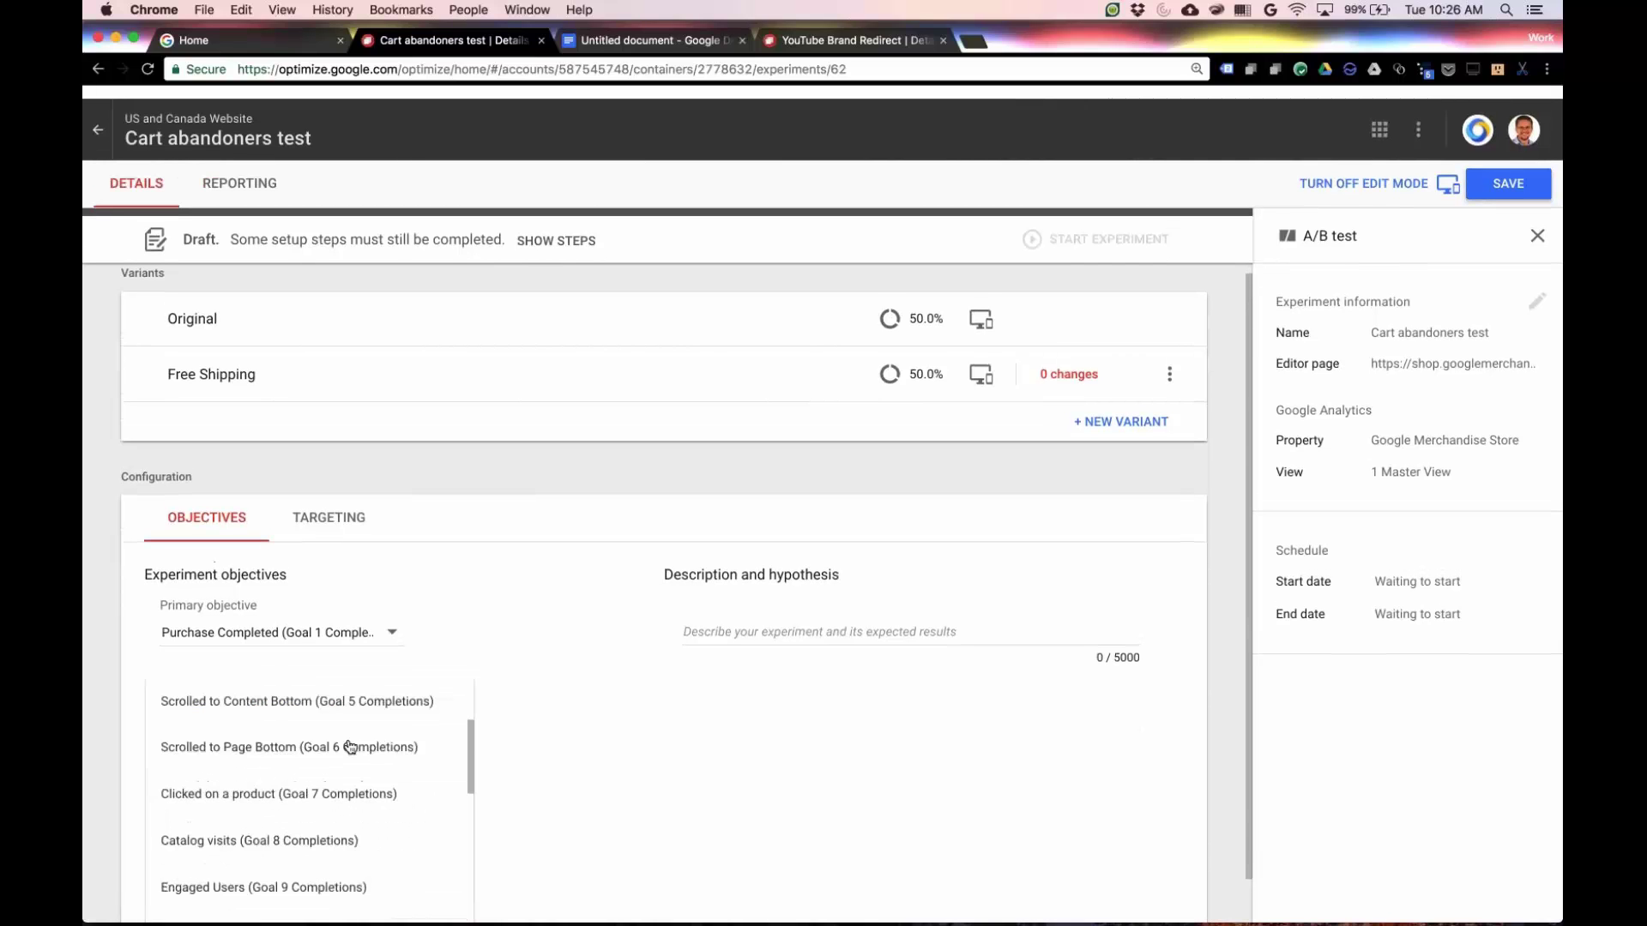
click(336, 752)
Enter the experiment's description and hypothesis as "Free shipping helps cart abandoners complete their purchase."
click(687, 619)
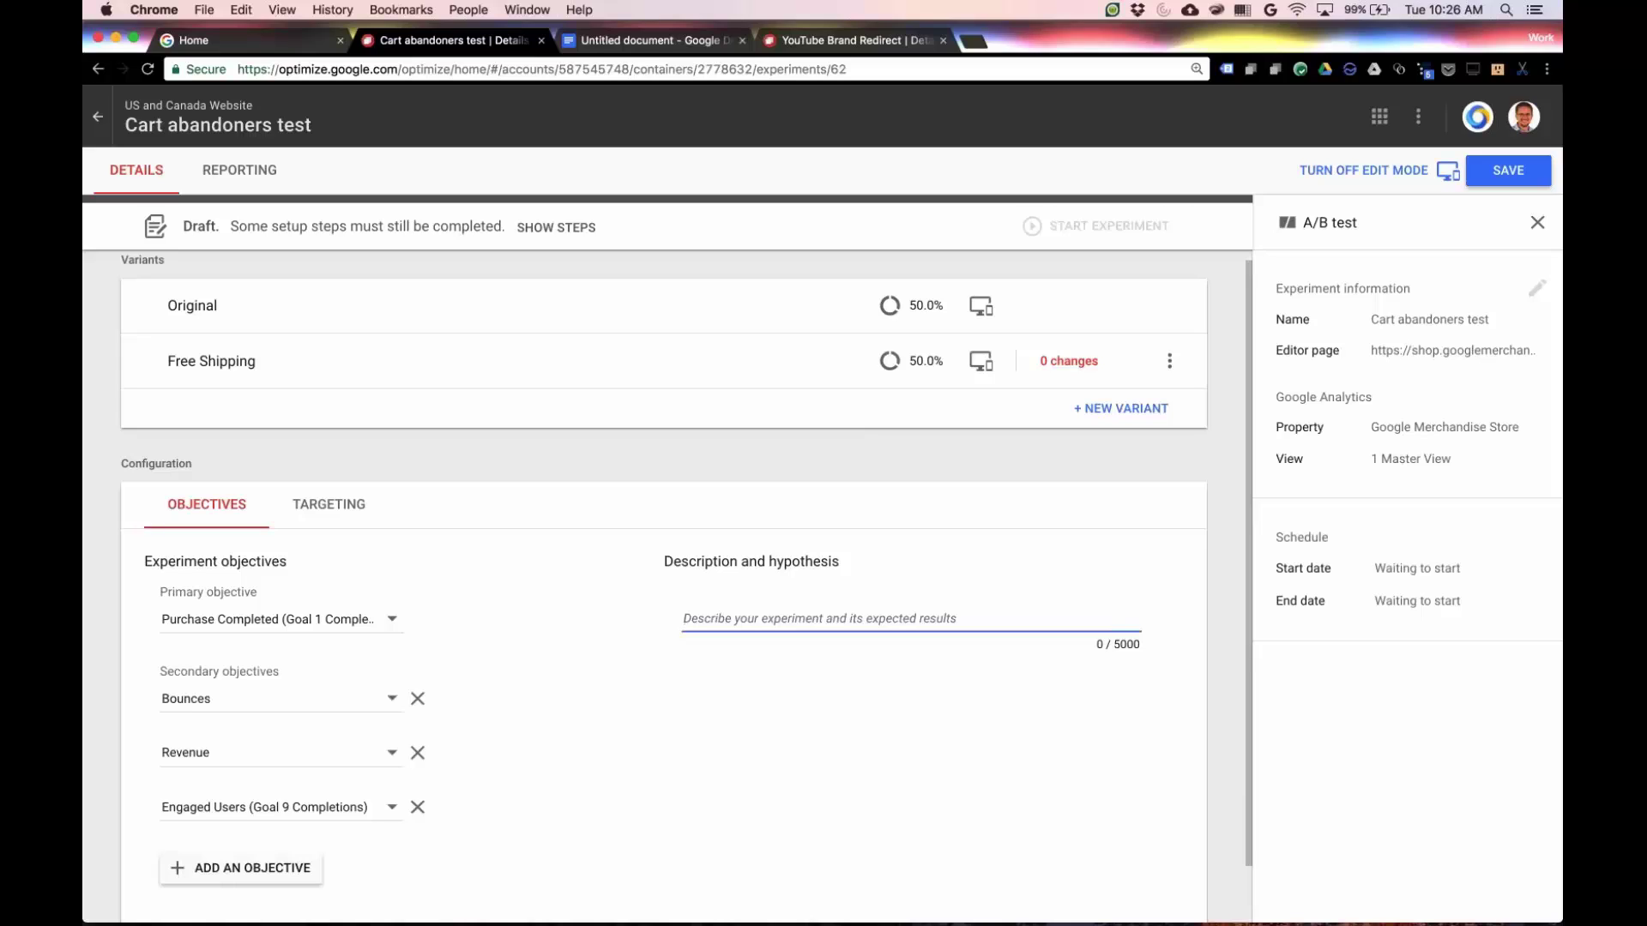
text(Free shipping)
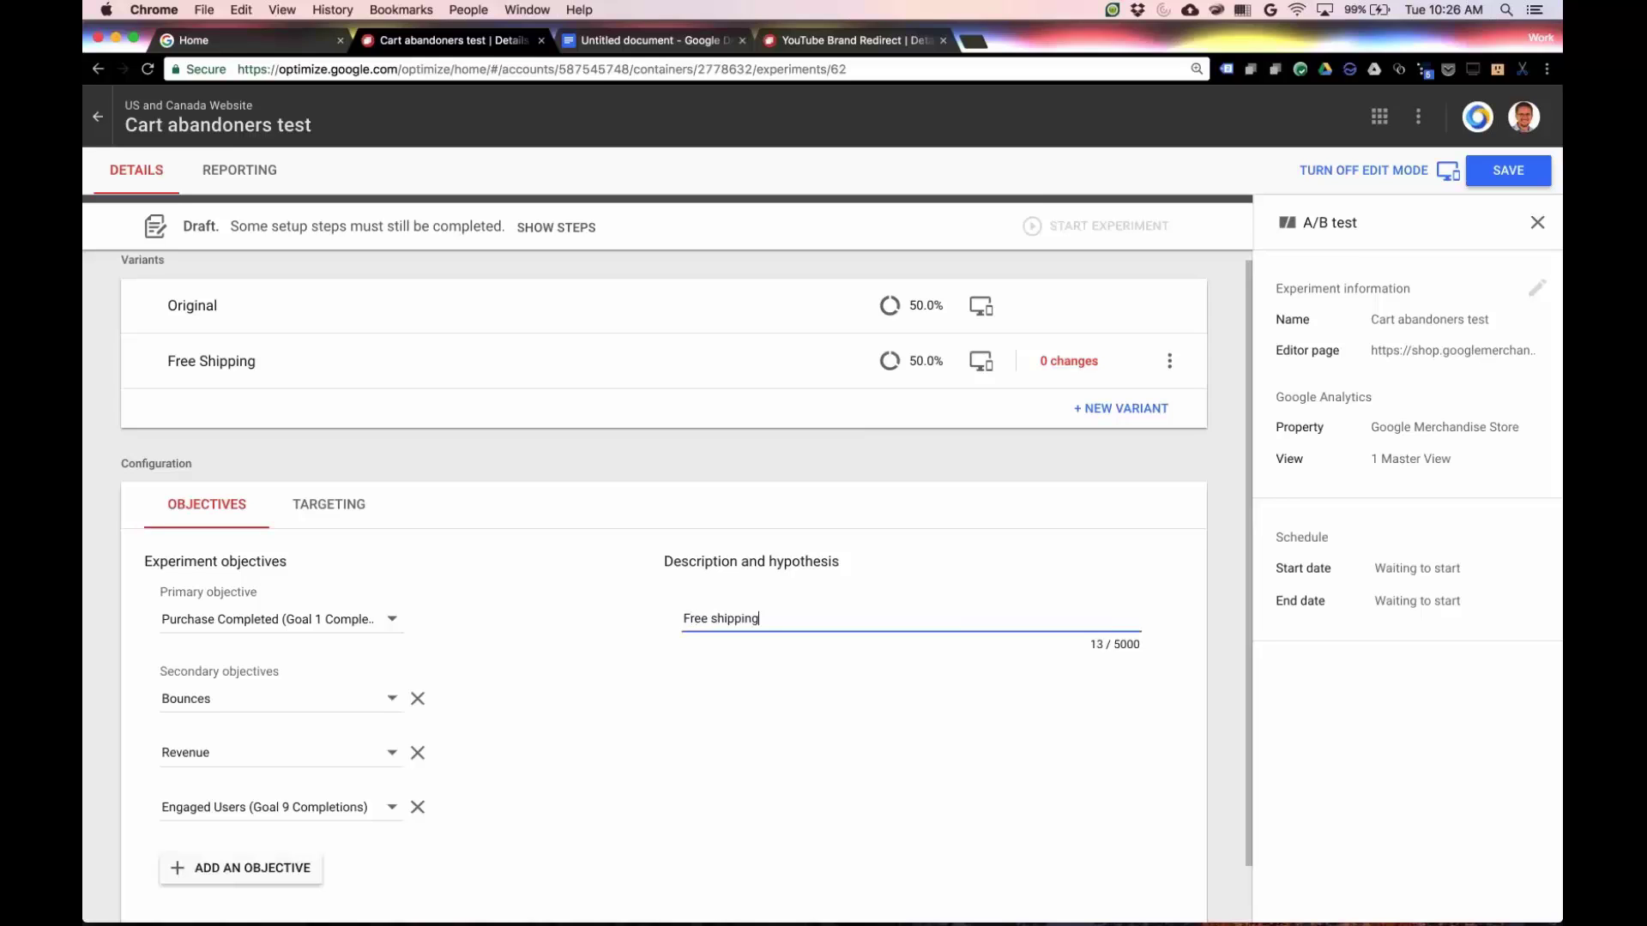
text( helps cart abandoners complete the)
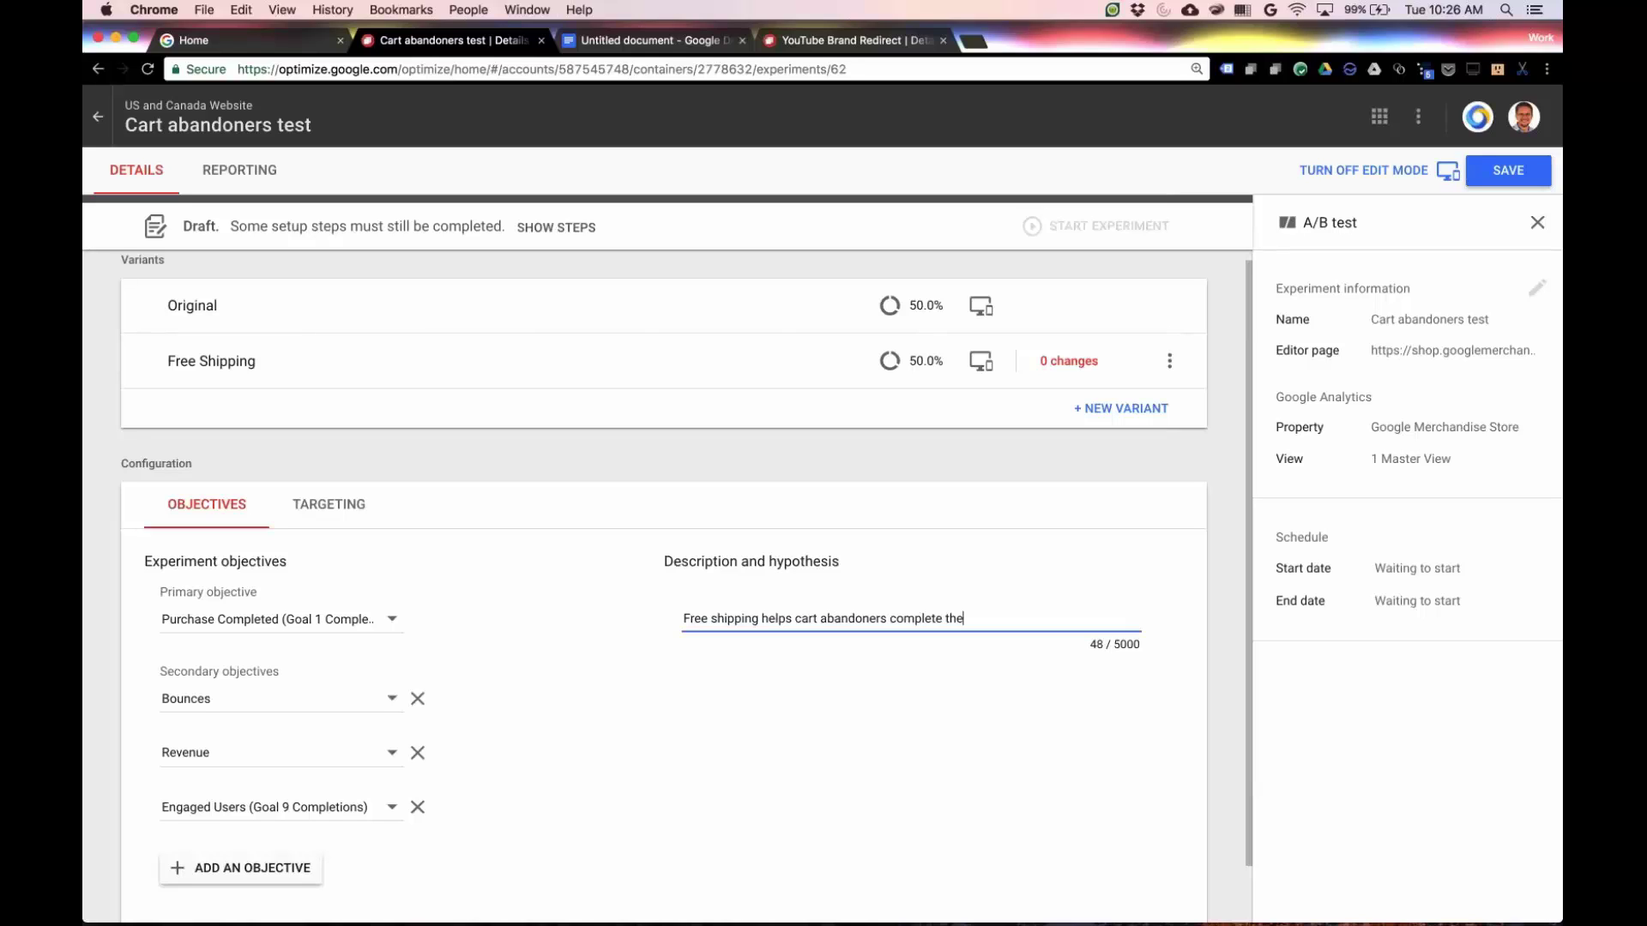
text(ir purchase.)
Add a Google Analytics audiences targeting rule where GA audience lists contains Cart Abandoners
key(Tab)
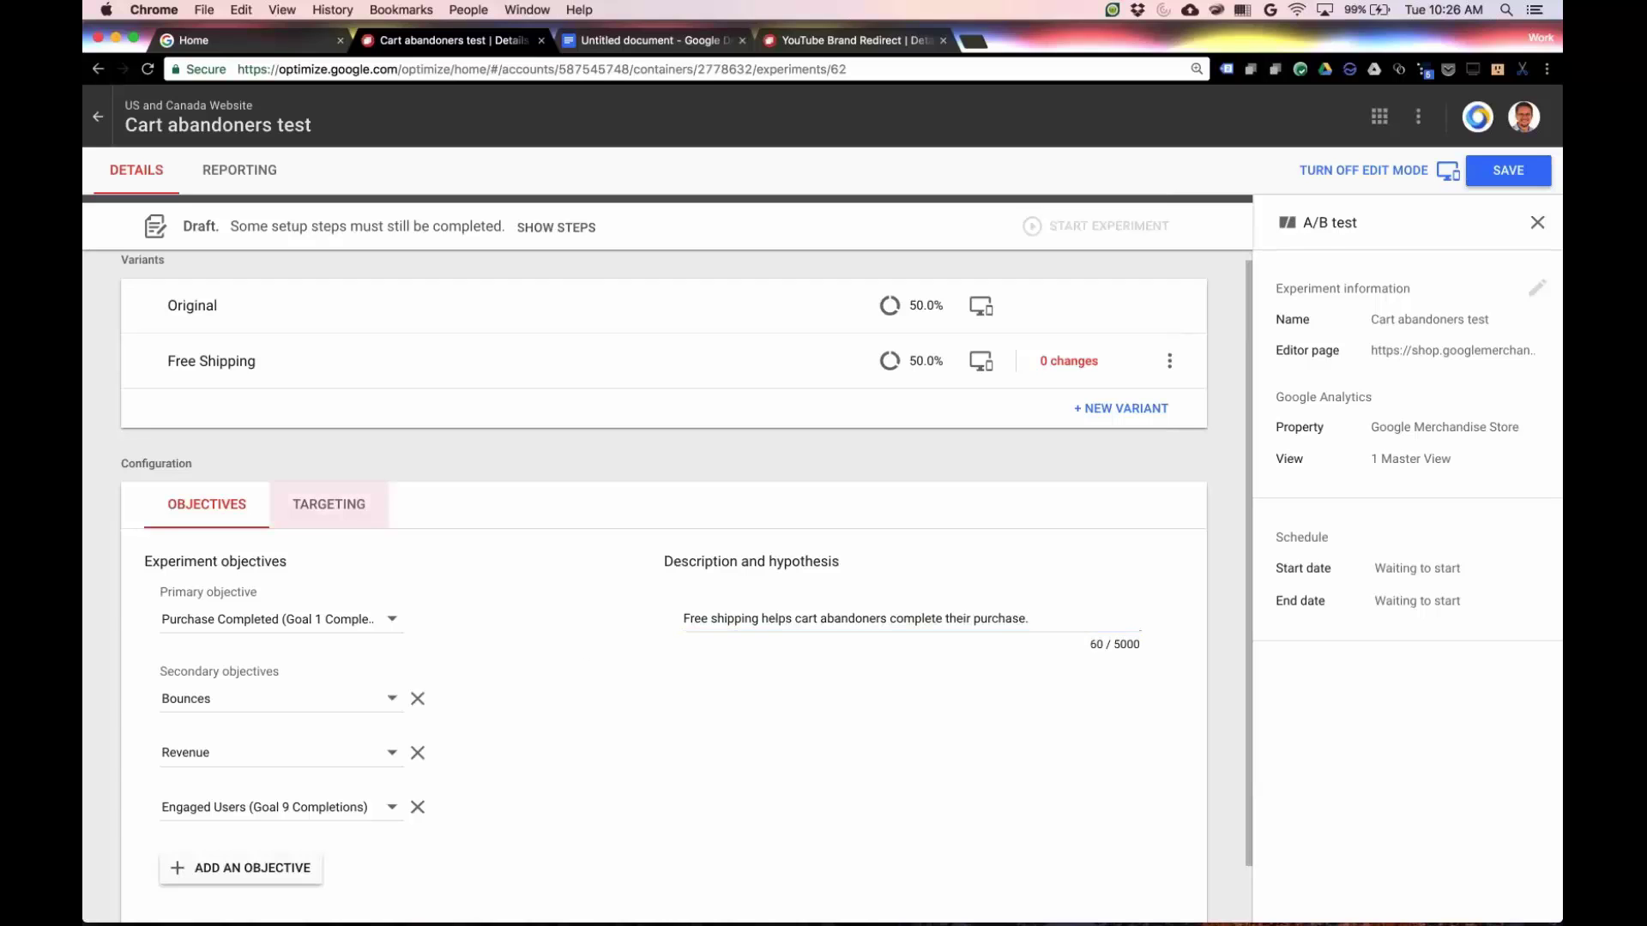
key(Return)
scroll(508, 534, down, 1)
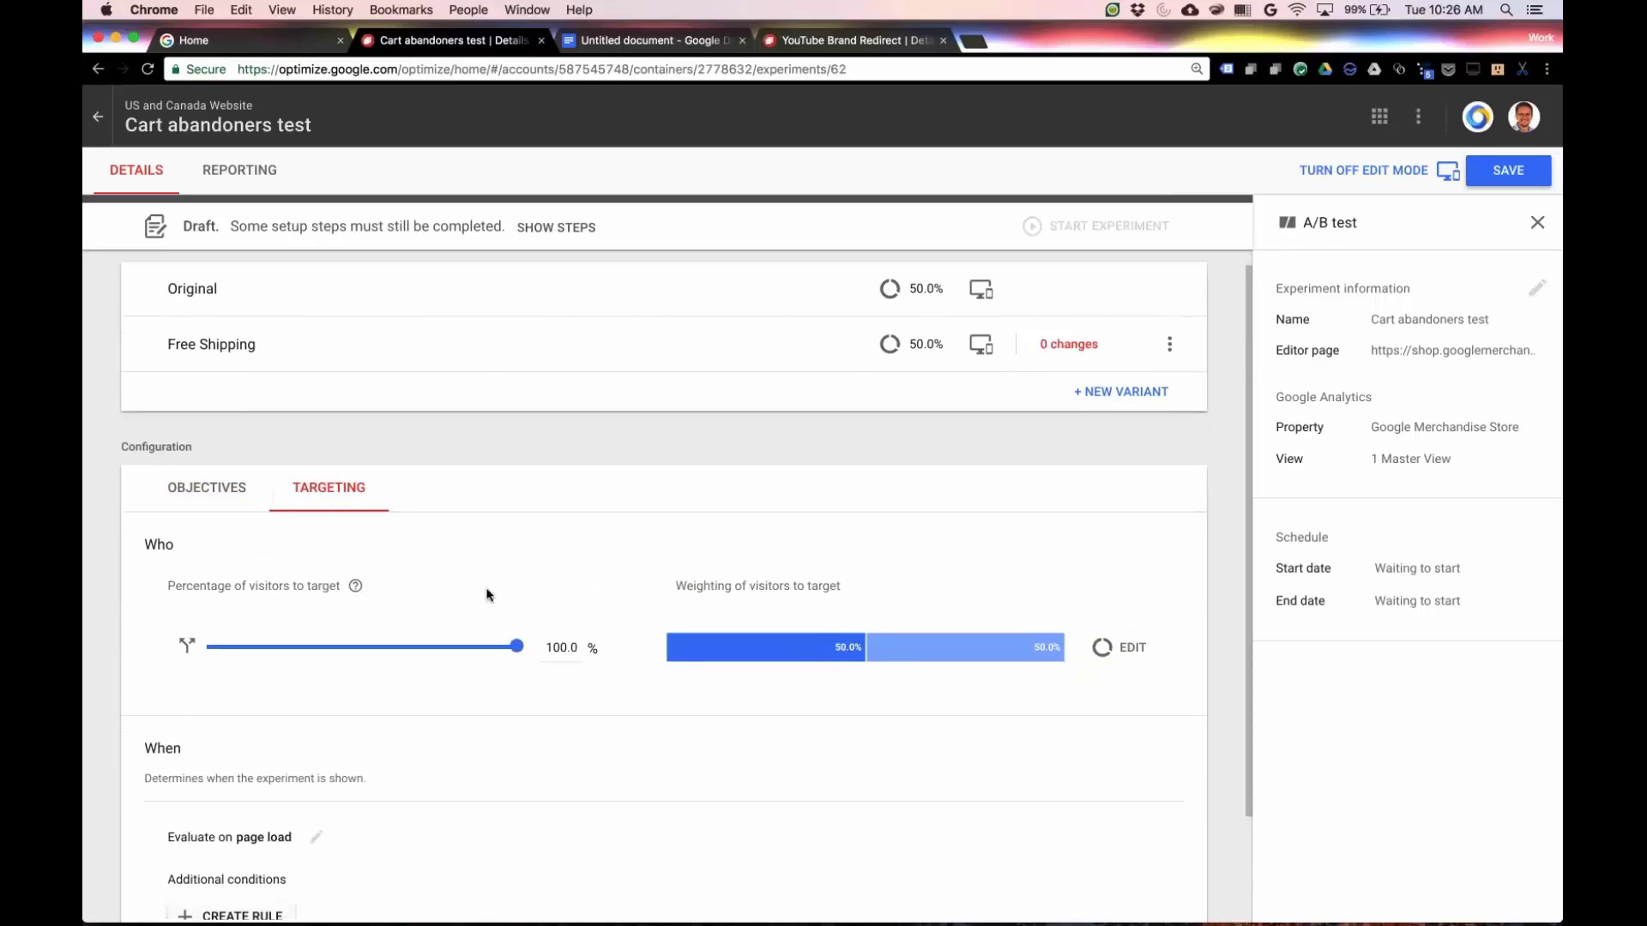
scroll(247, 790, down, 3)
click(243, 781)
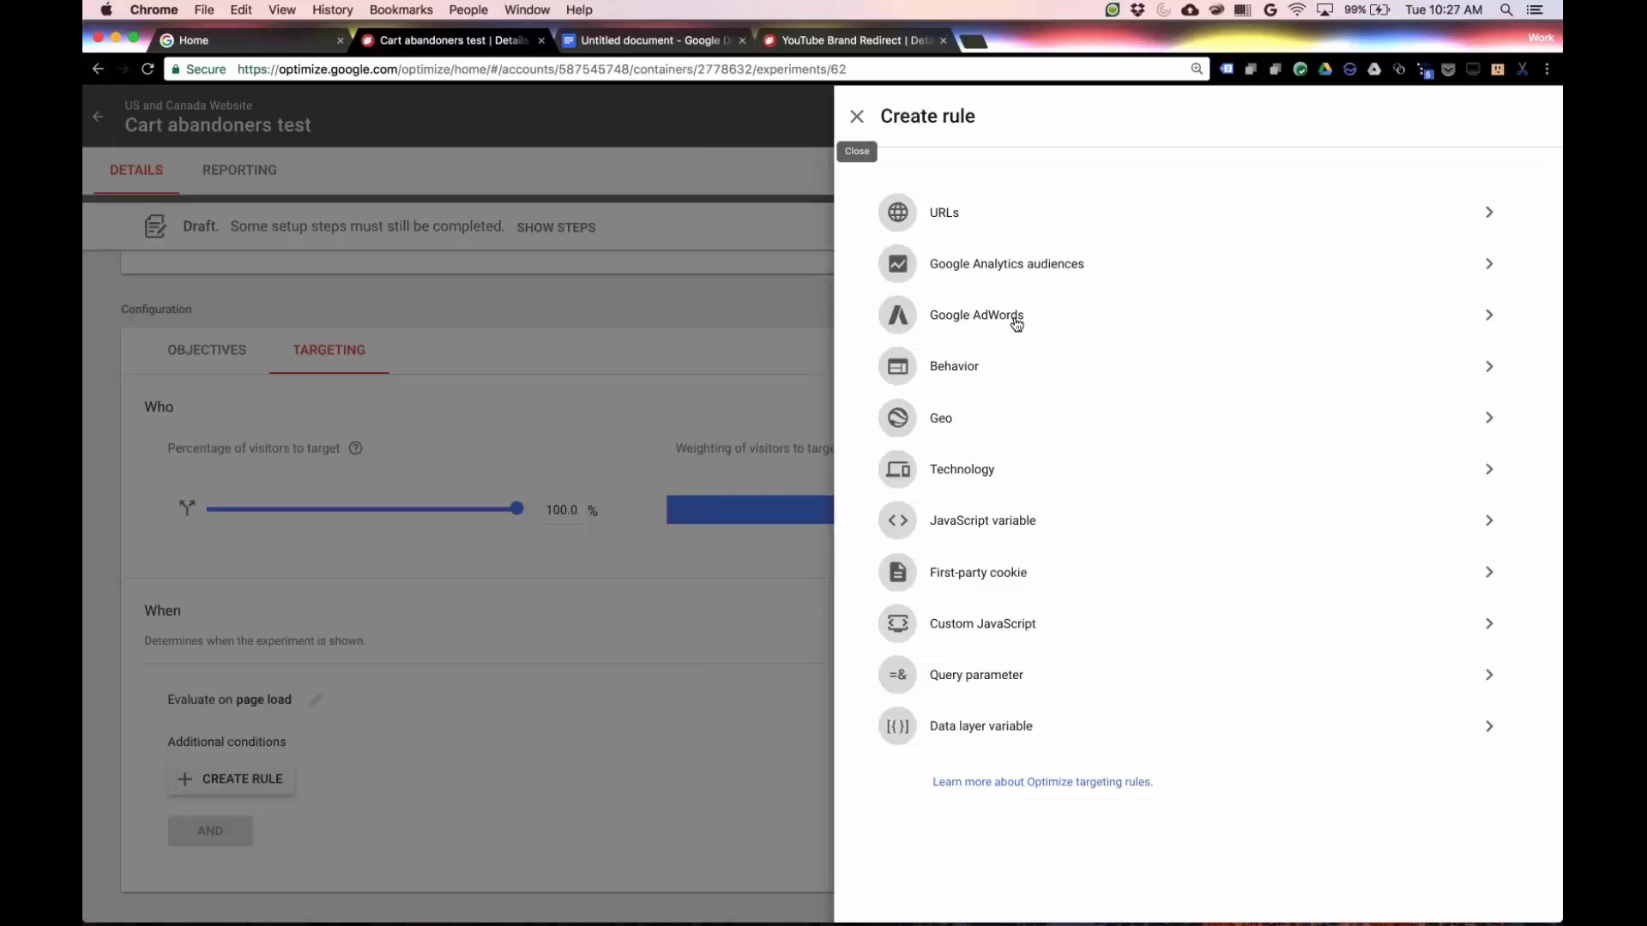
click(993, 268)
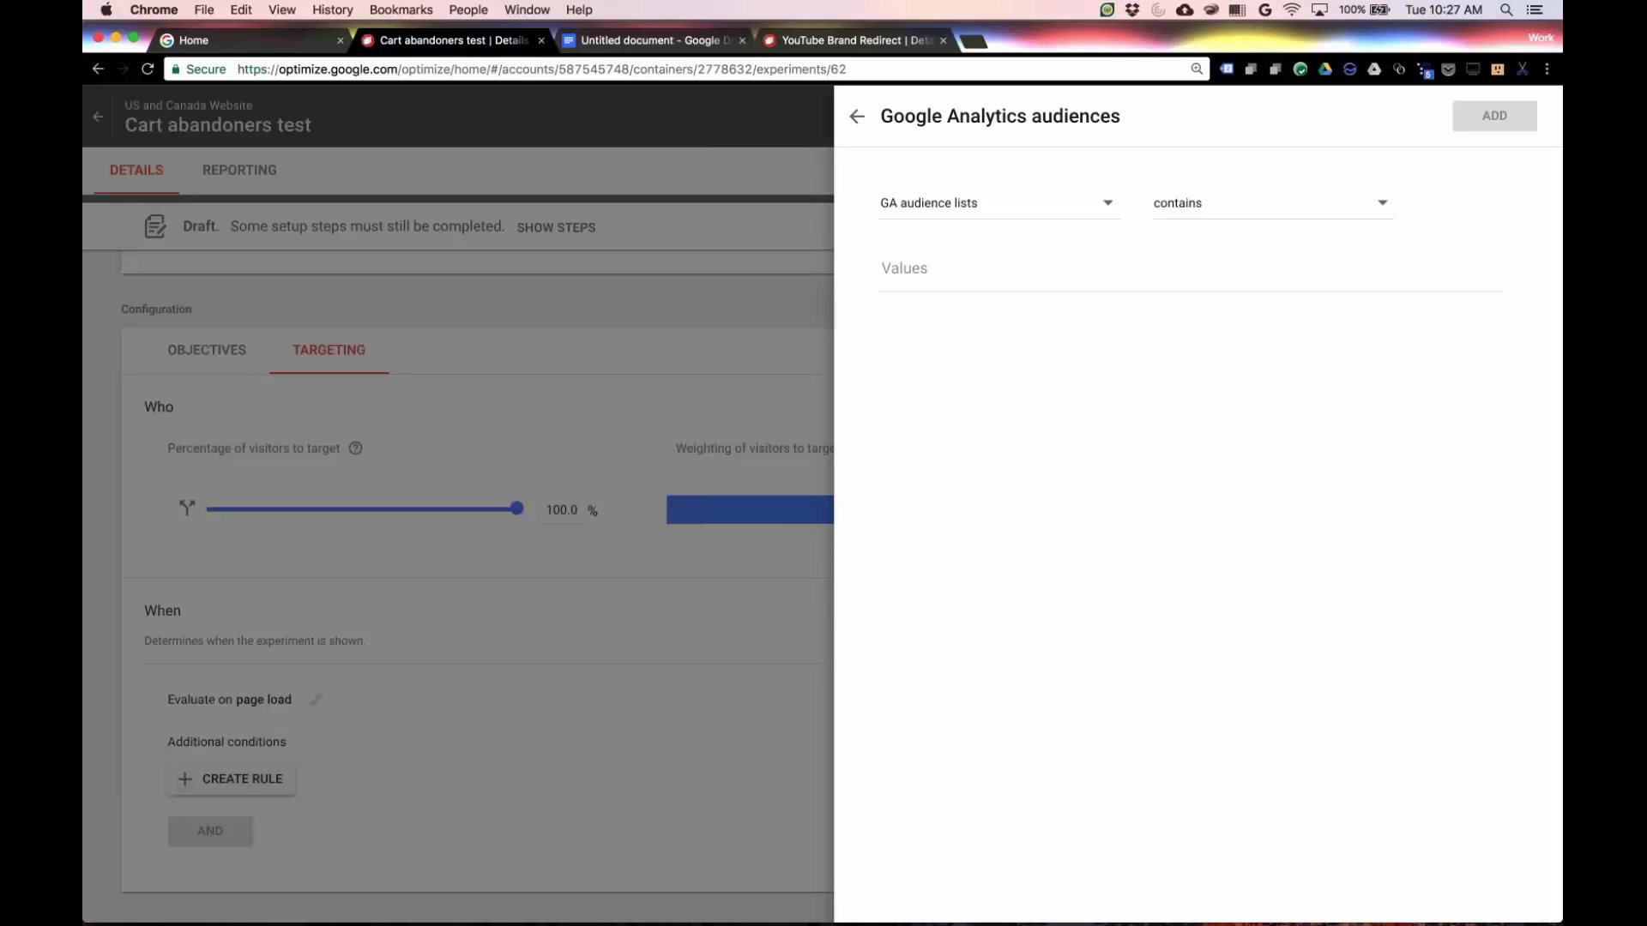
click(931, 268)
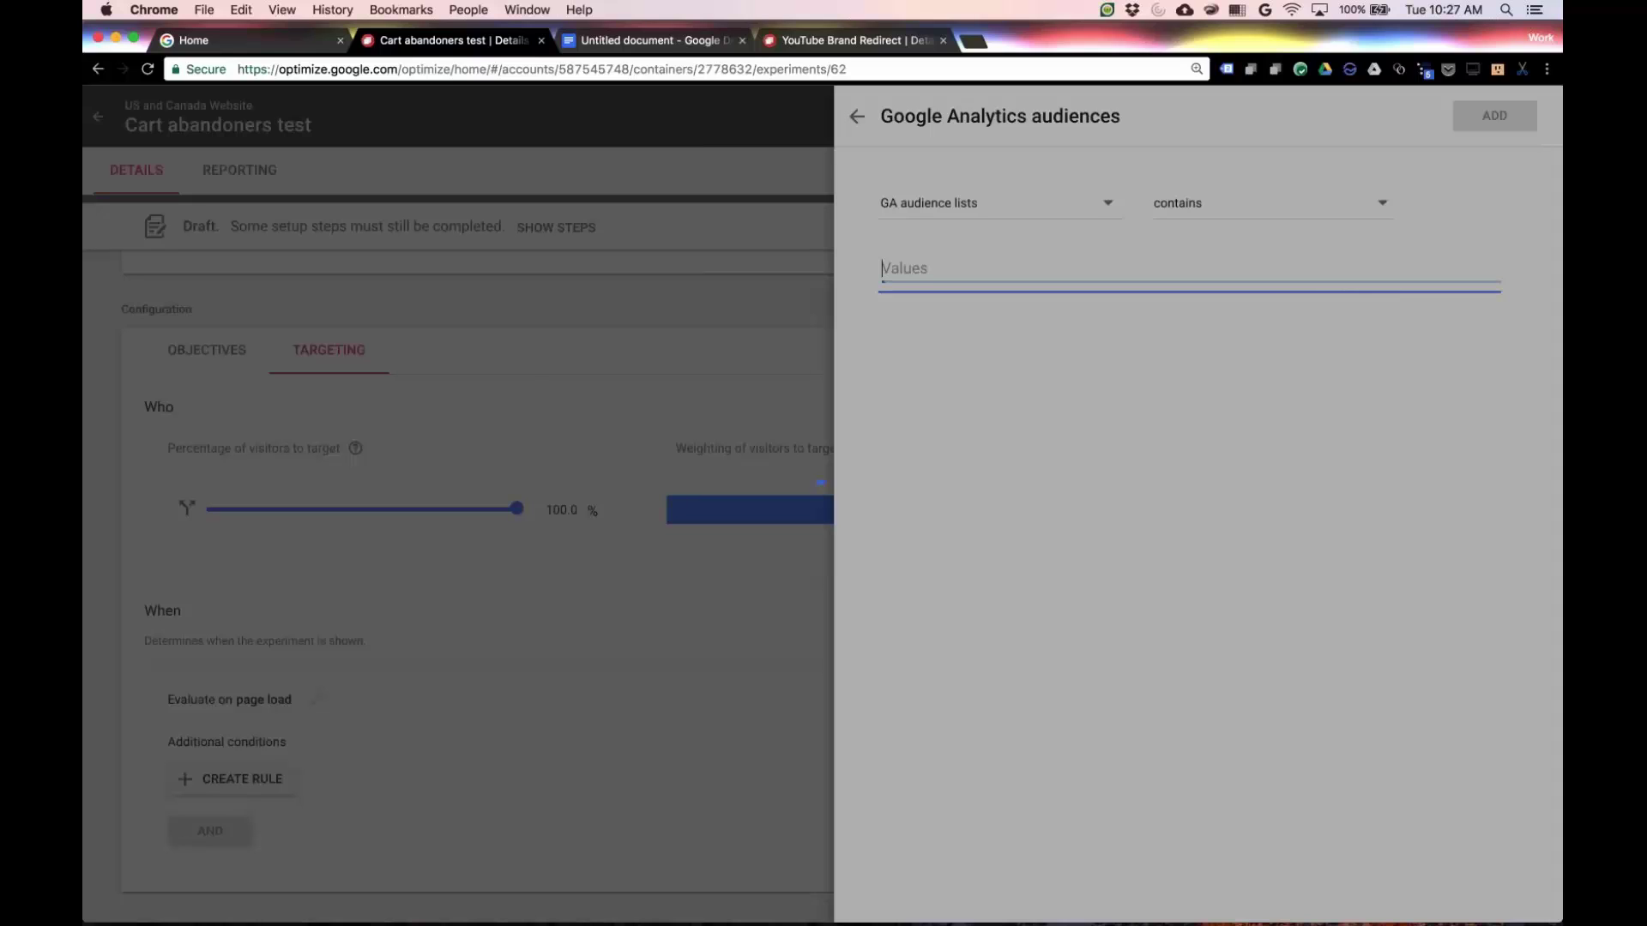
text(cart)
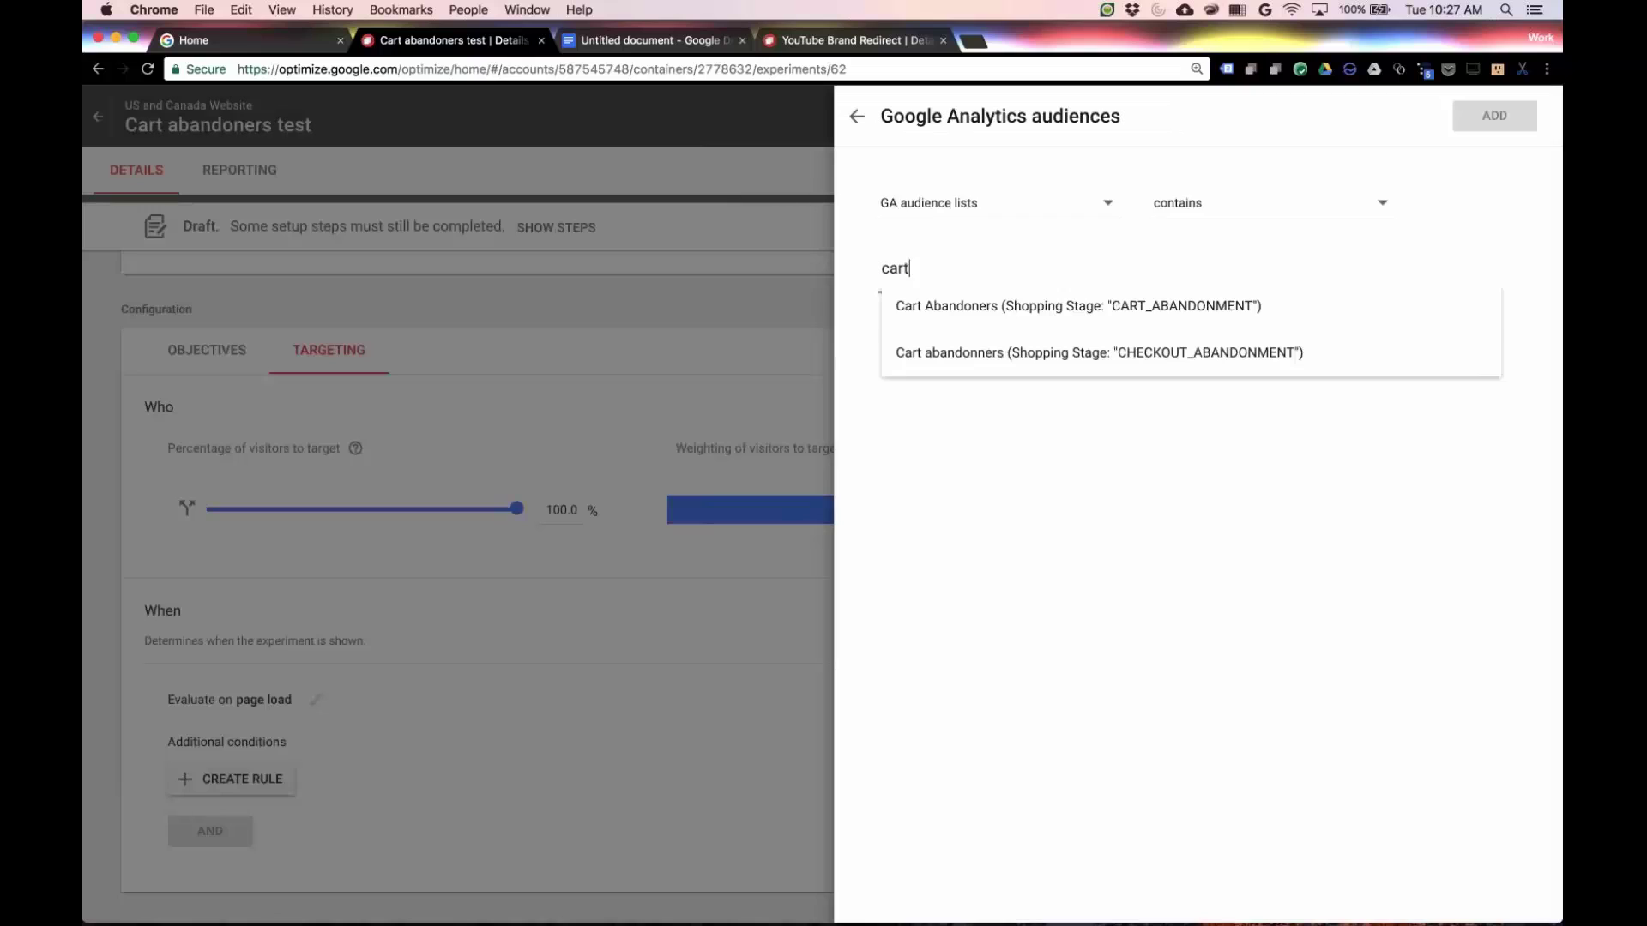
click(976, 313)
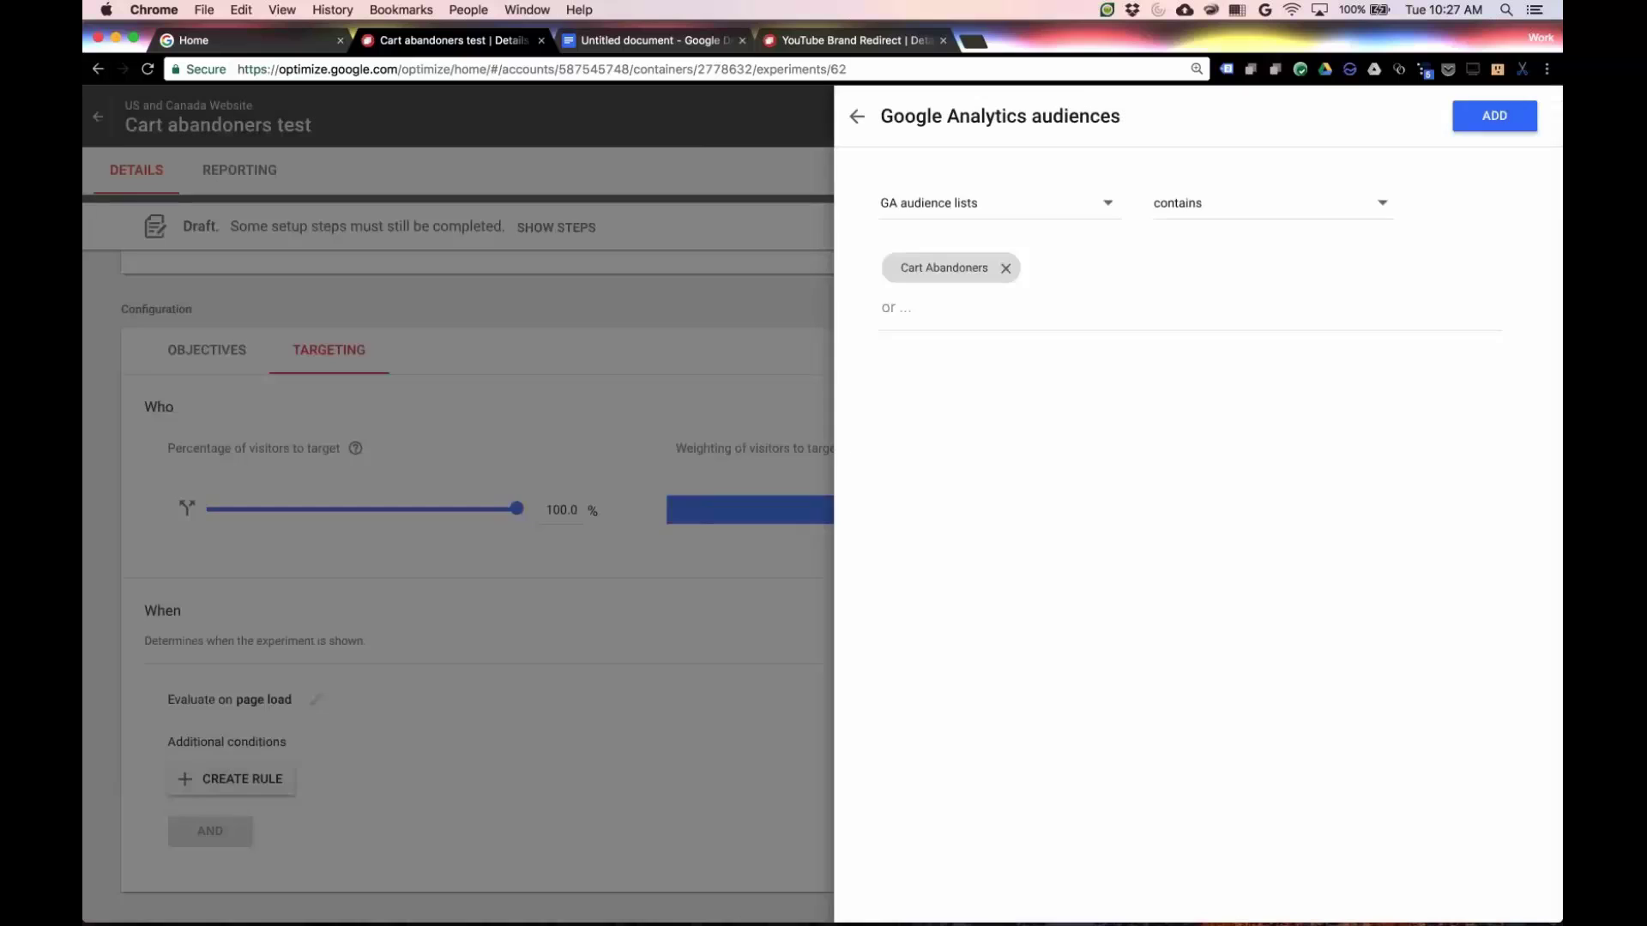
click(1500, 121)
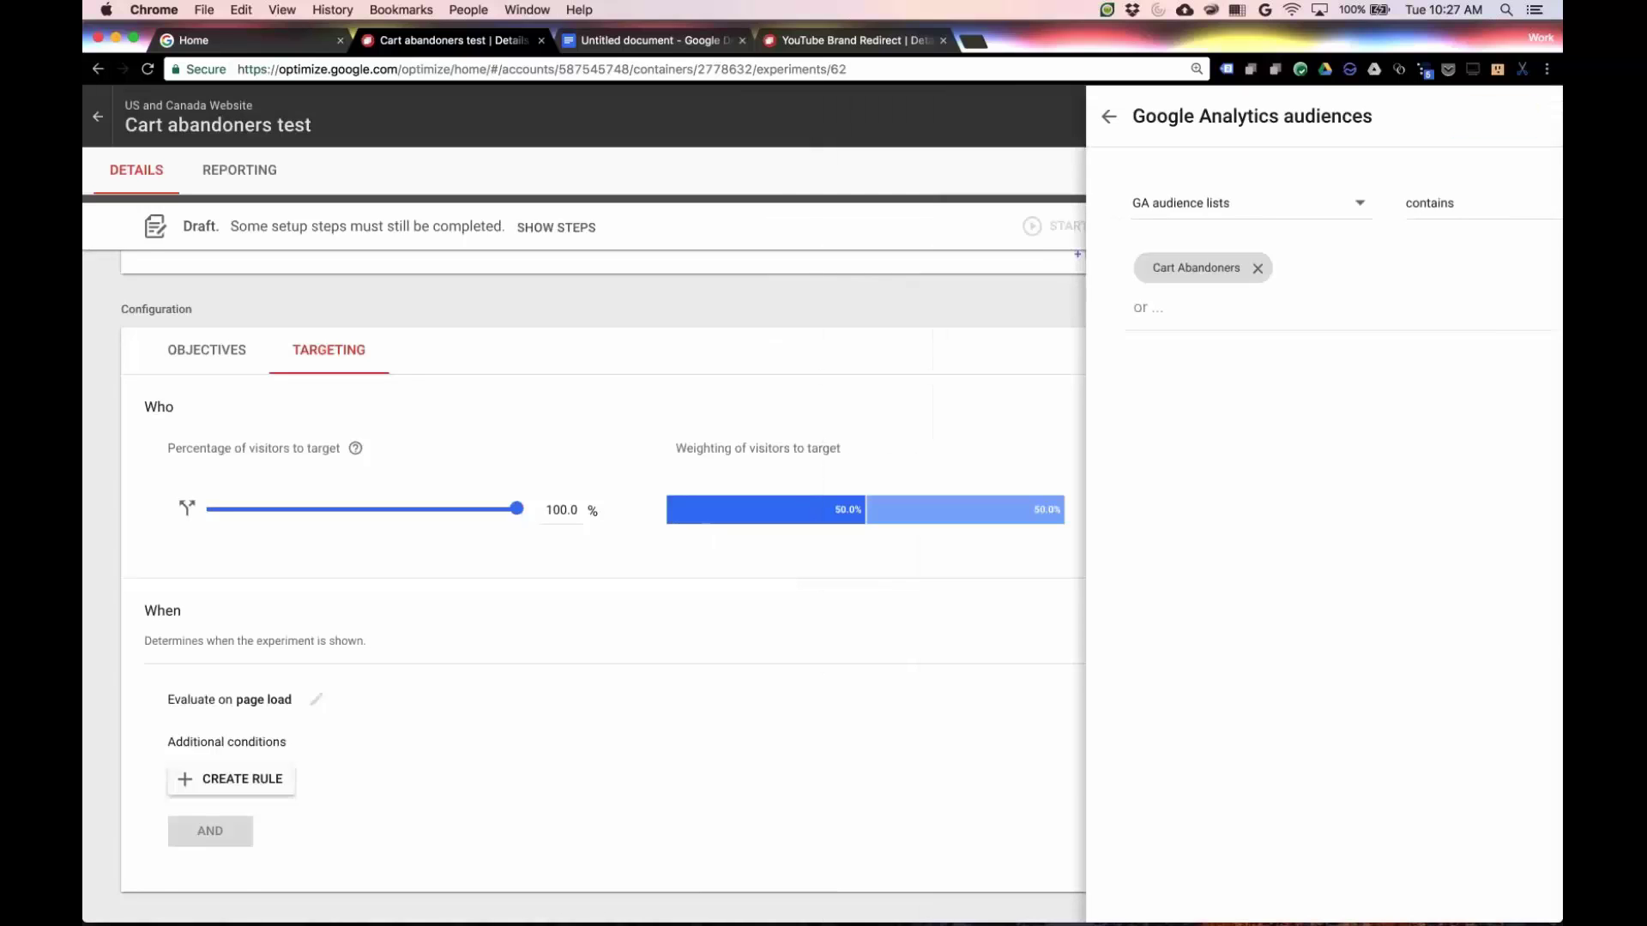
scroll(649, 675, down, 1)
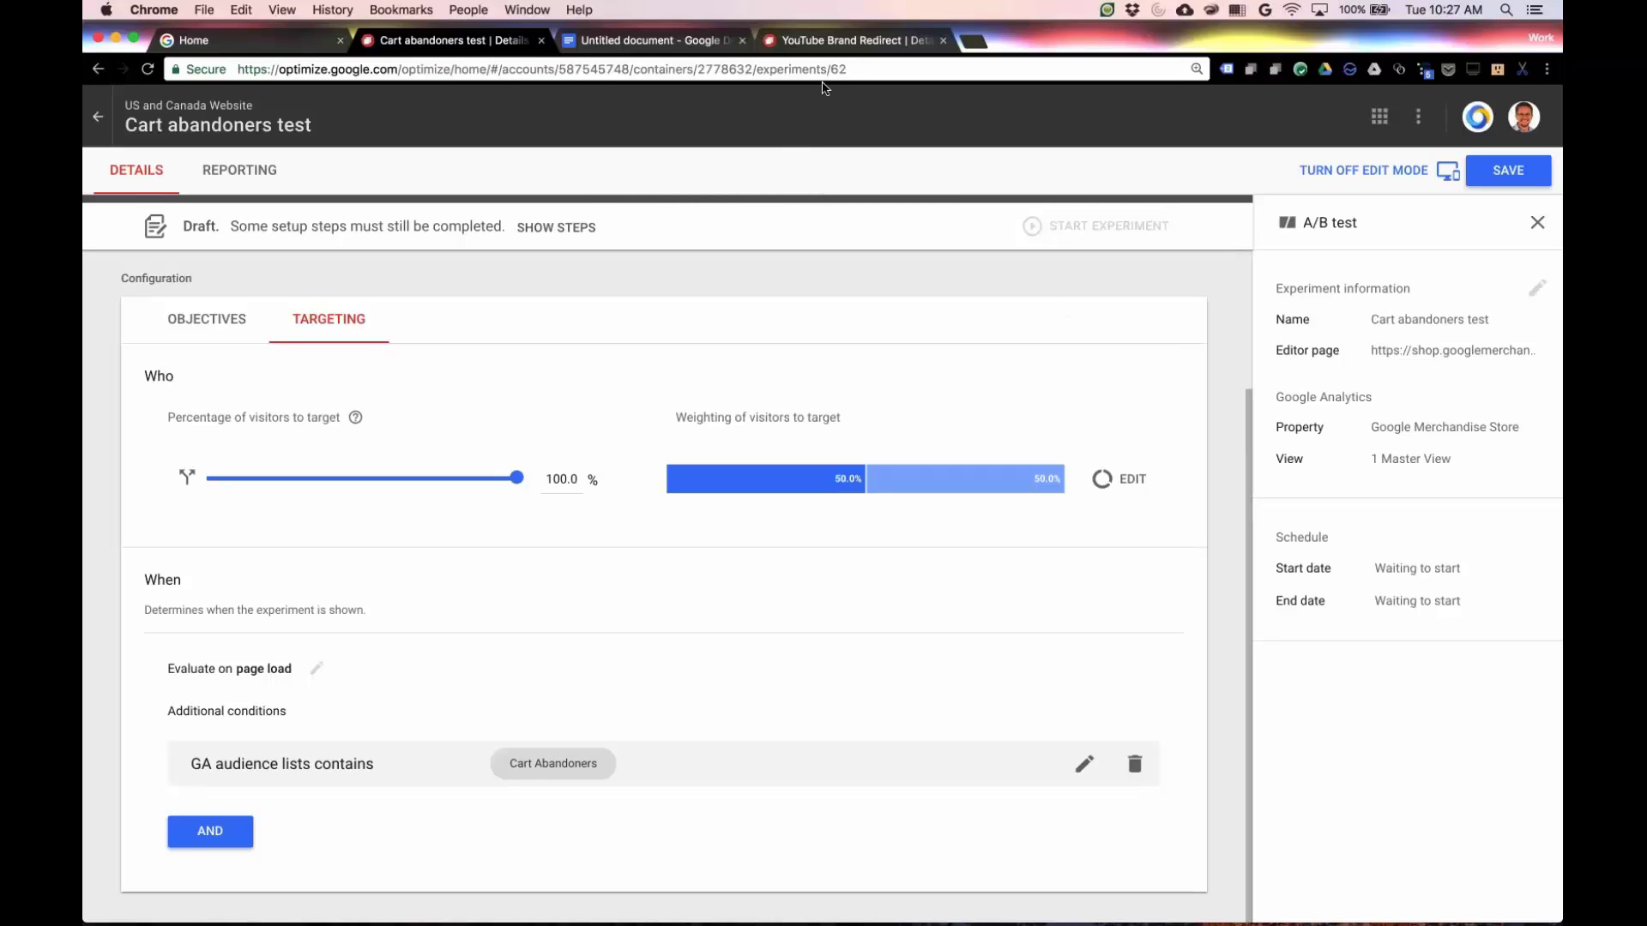
Switch to the YouTube Brand Redirect experiment and review its variants, targeting conditions and objectives
click(828, 42)
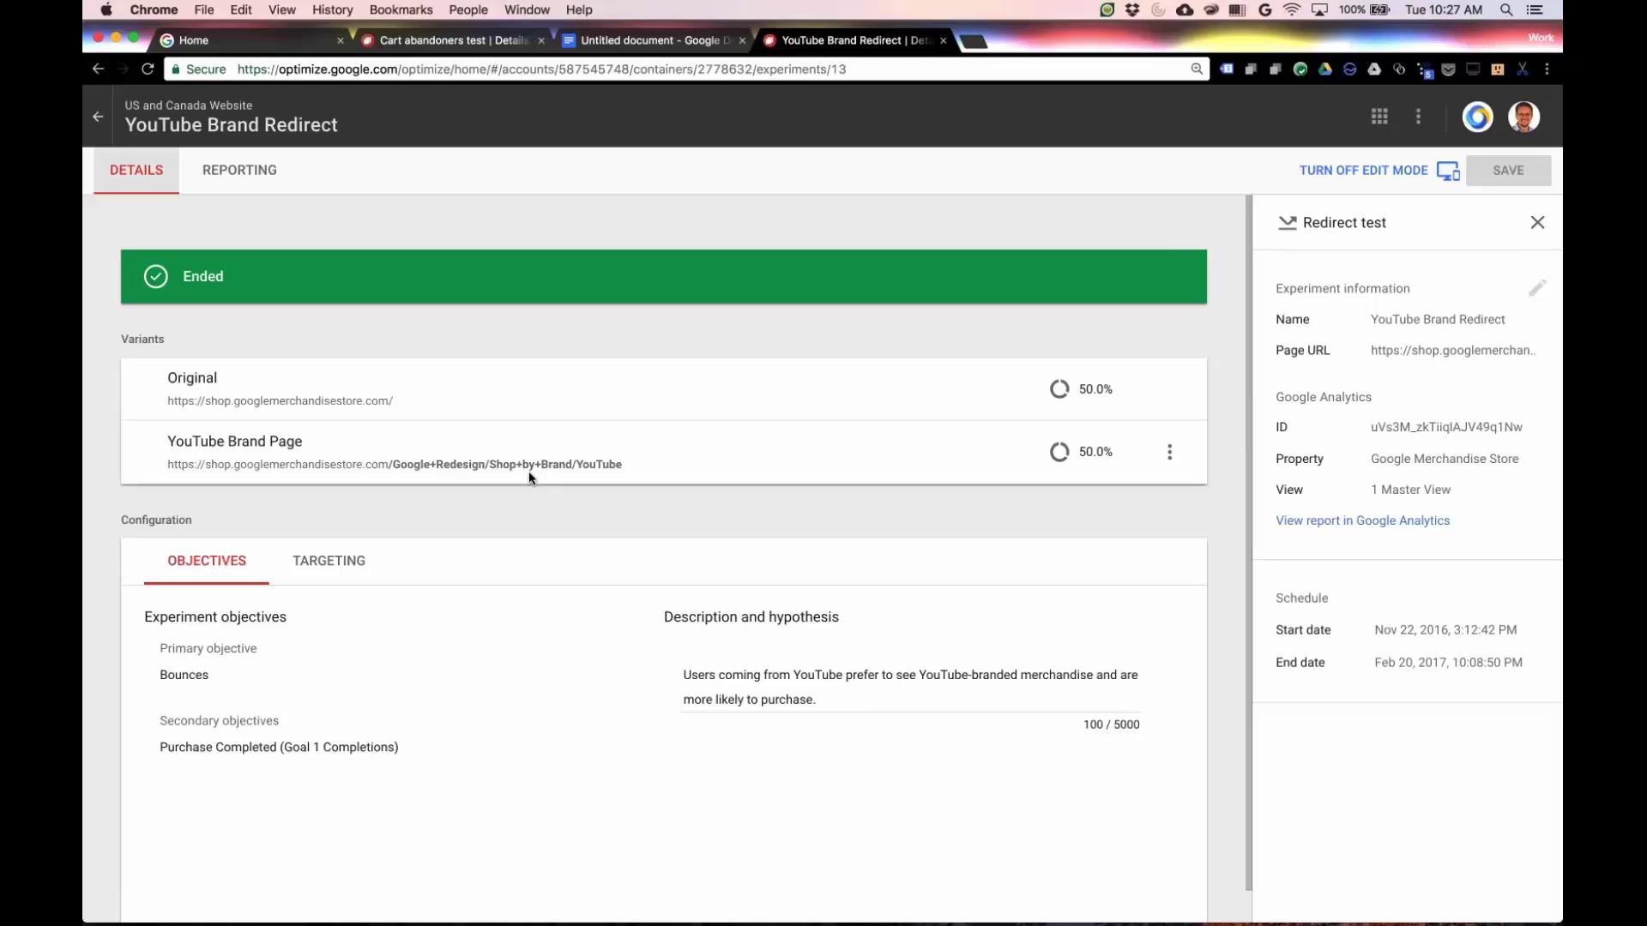
key(Tab)
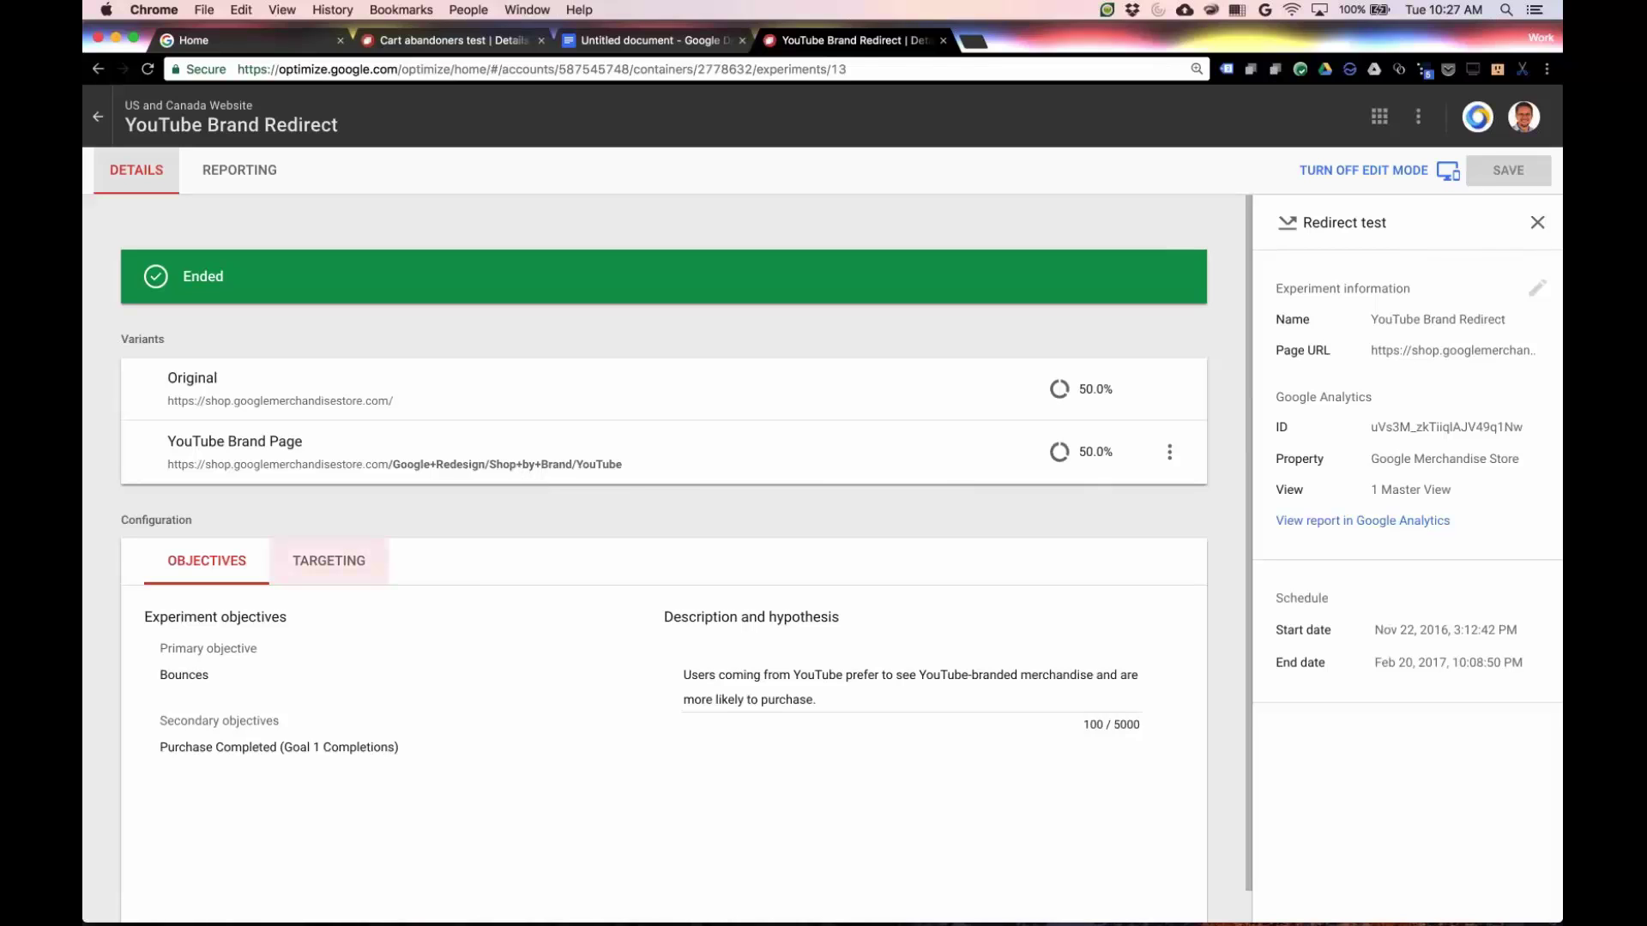
key(Return)
scroll(404, 651, down, 3)
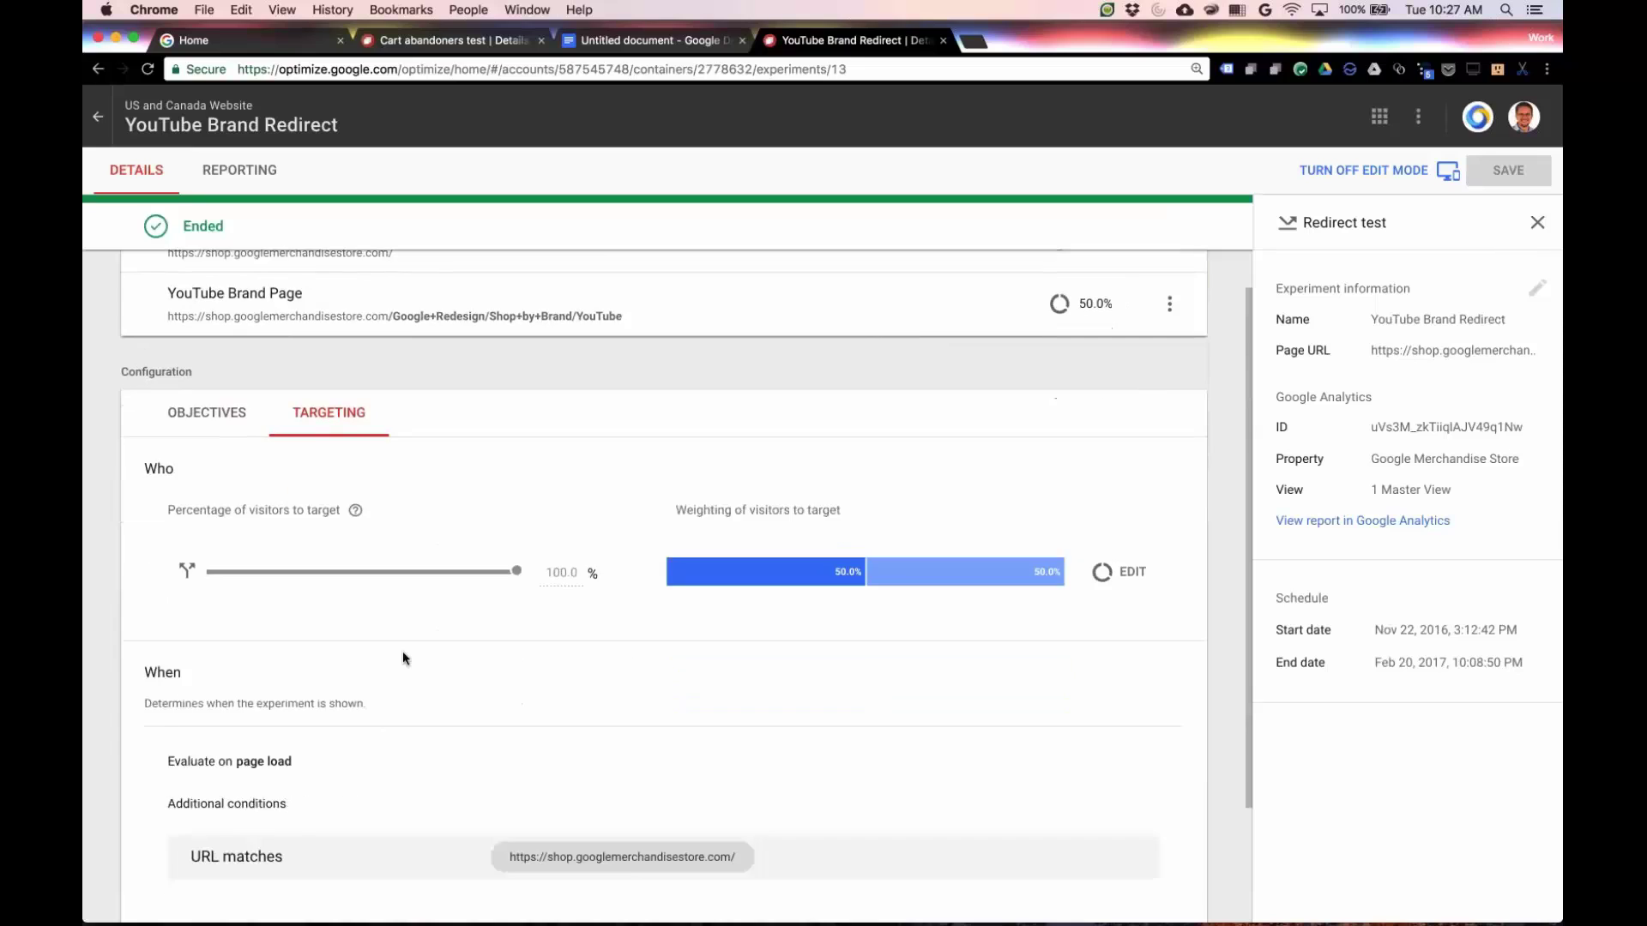
scroll(397, 632, up, 3)
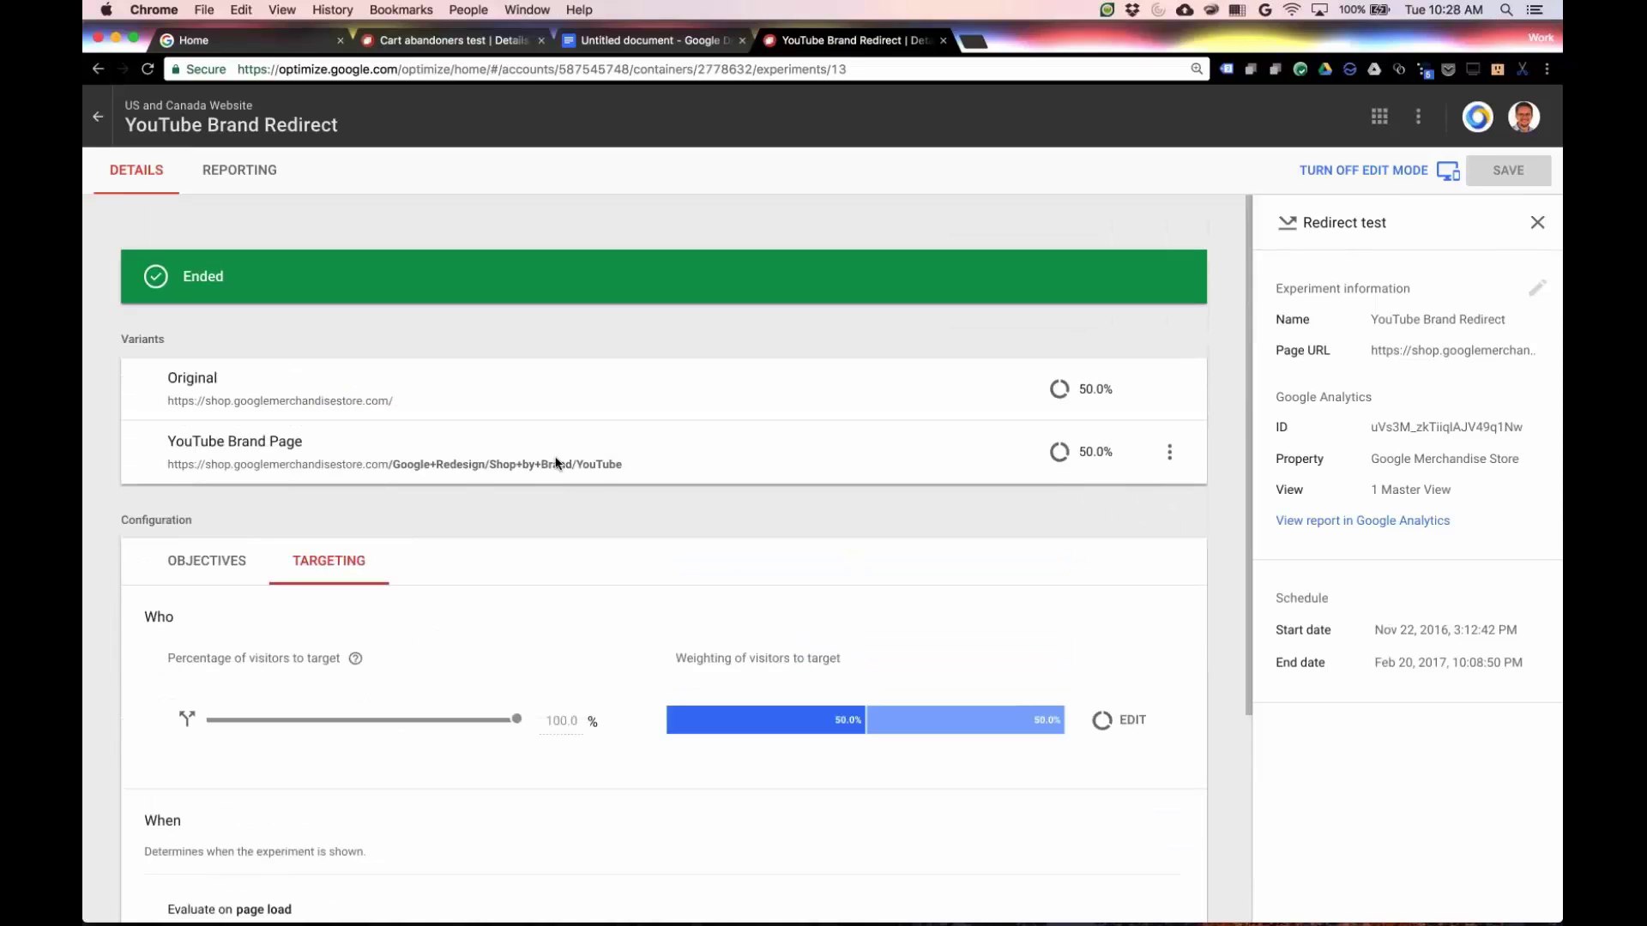
click(268, 555)
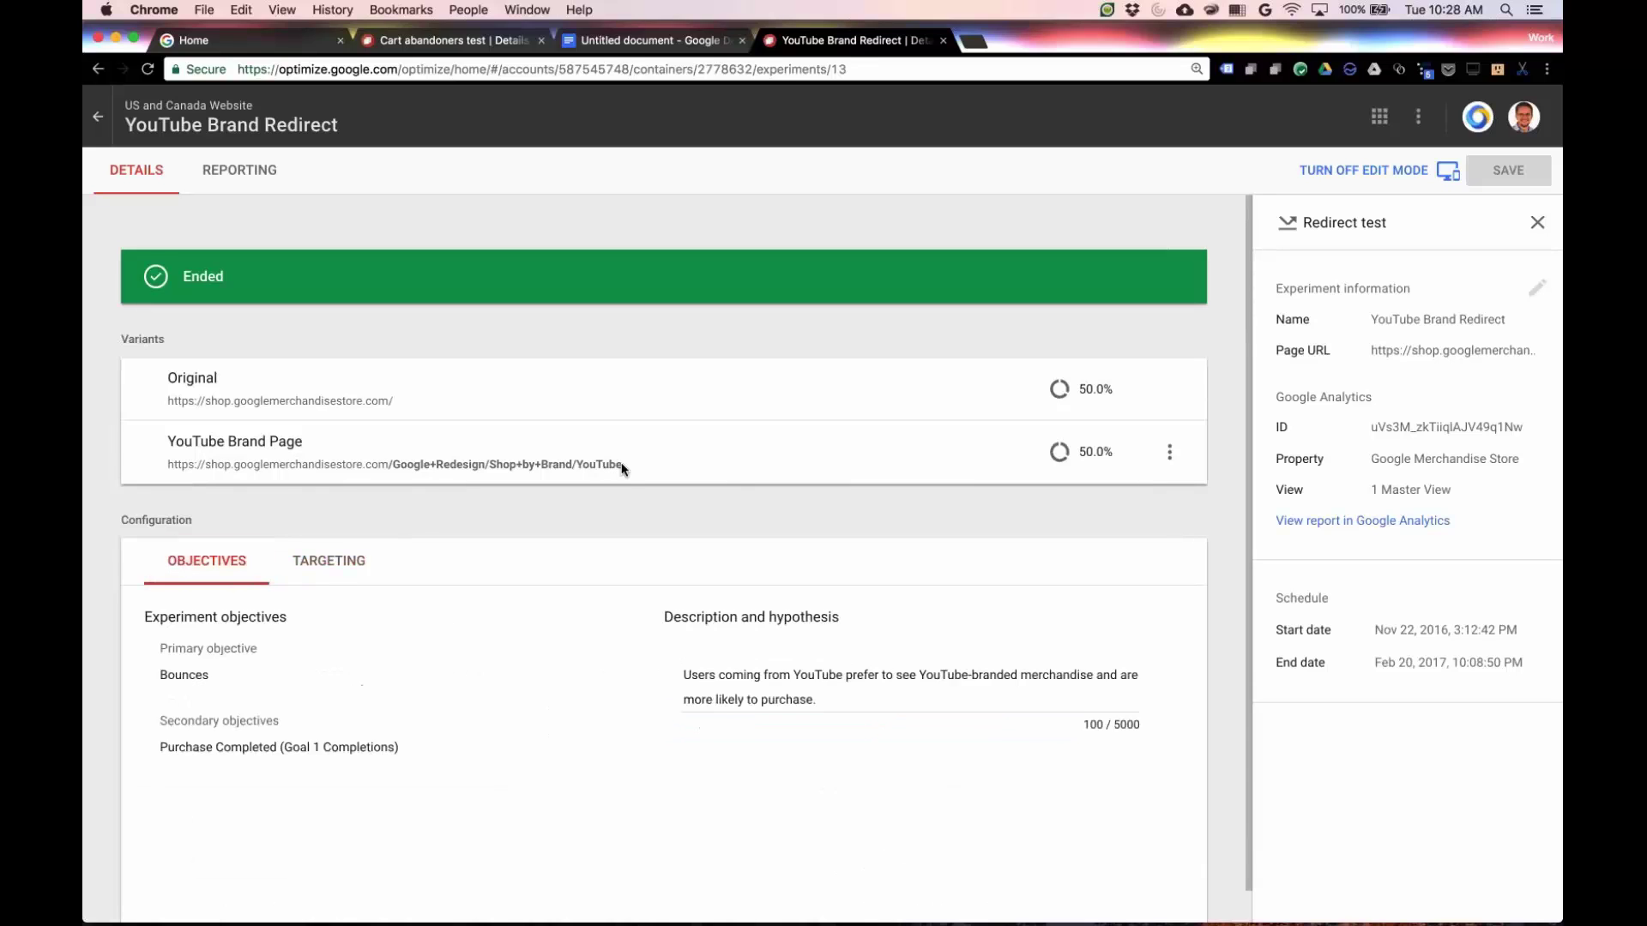
scroll(621, 469, down, 1)
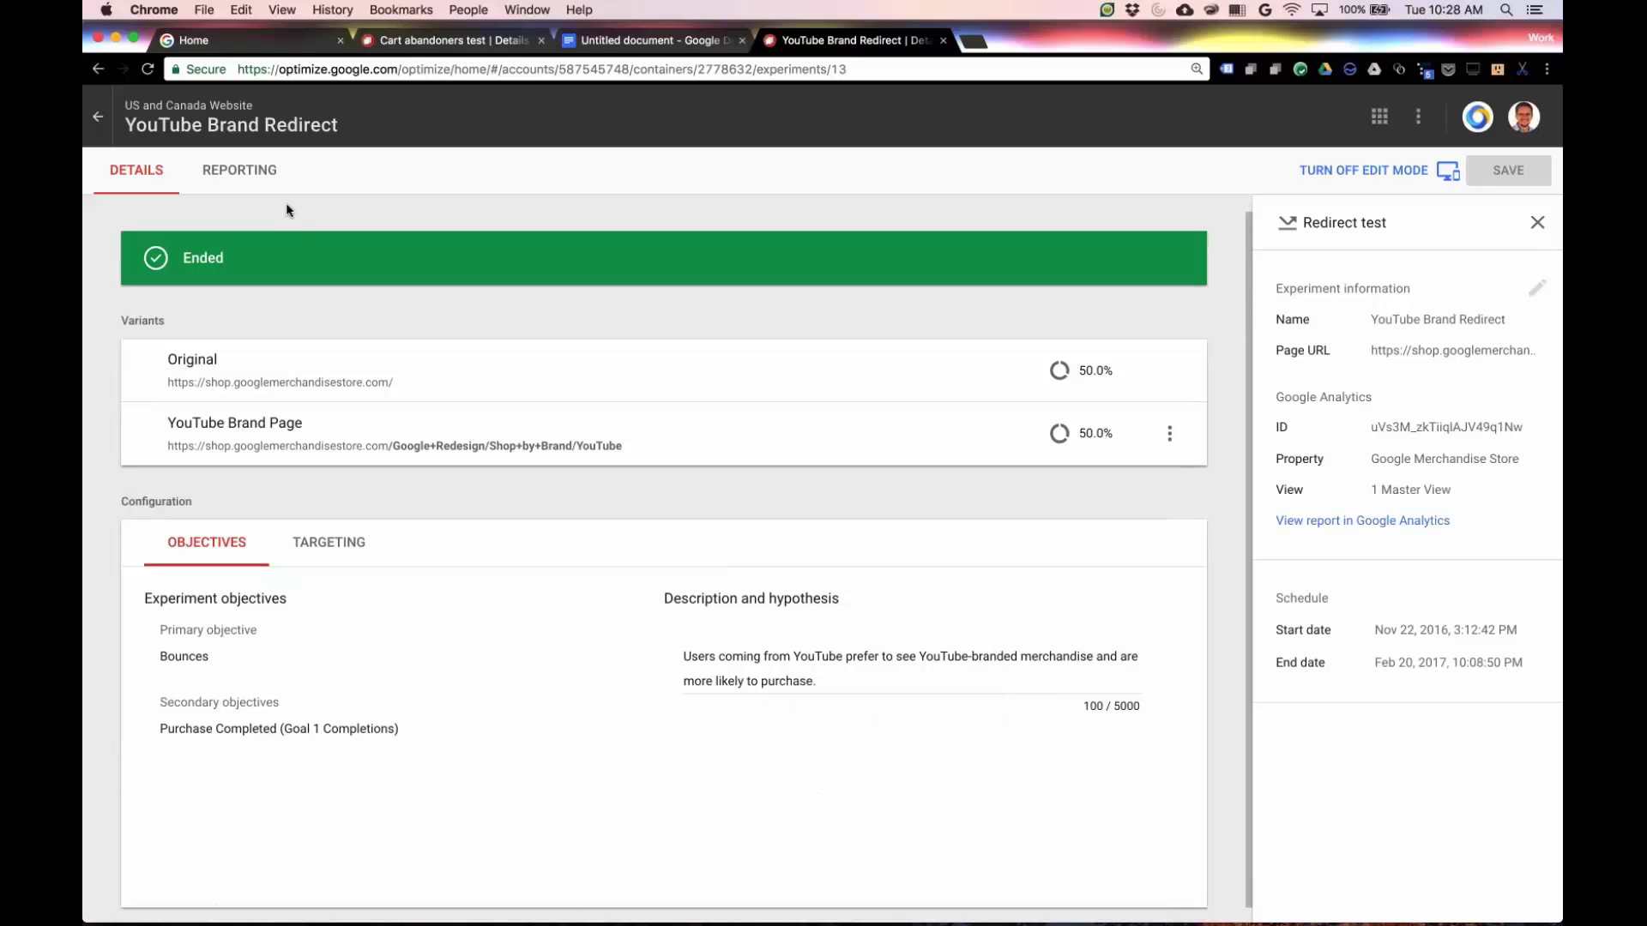
Examine the YouTube Brand Redirect experiment's report, including the session chart, Improvement Overview and Bounces results for each variant
click(240, 170)
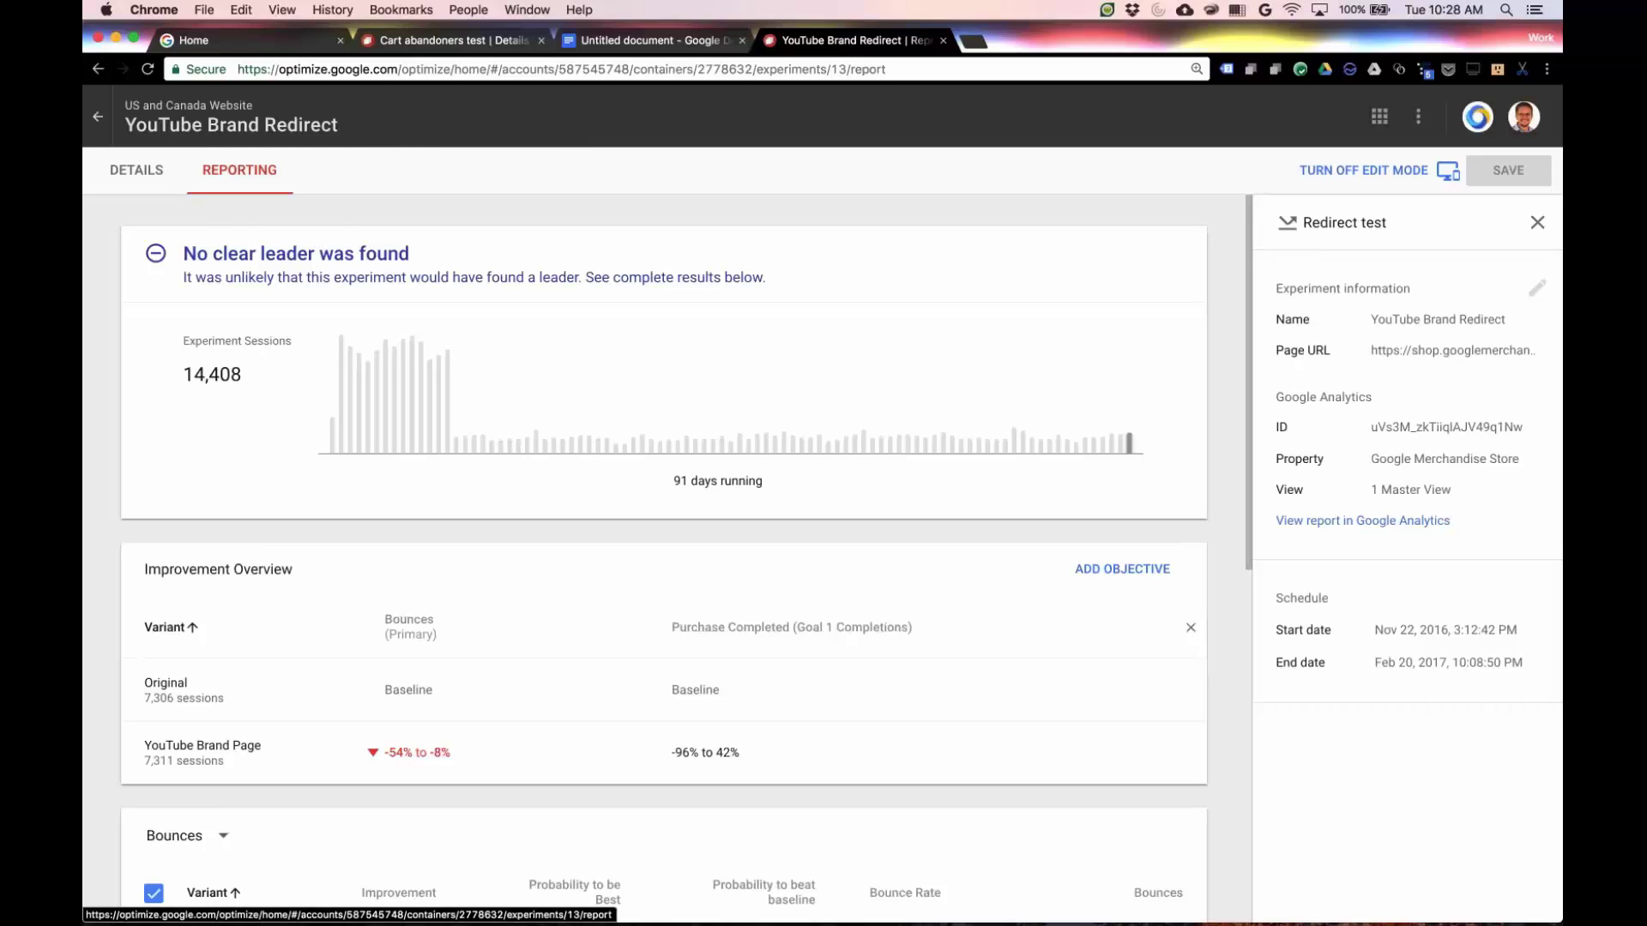
scroll(687, 549, down, 1)
scroll(665, 557, down, 2)
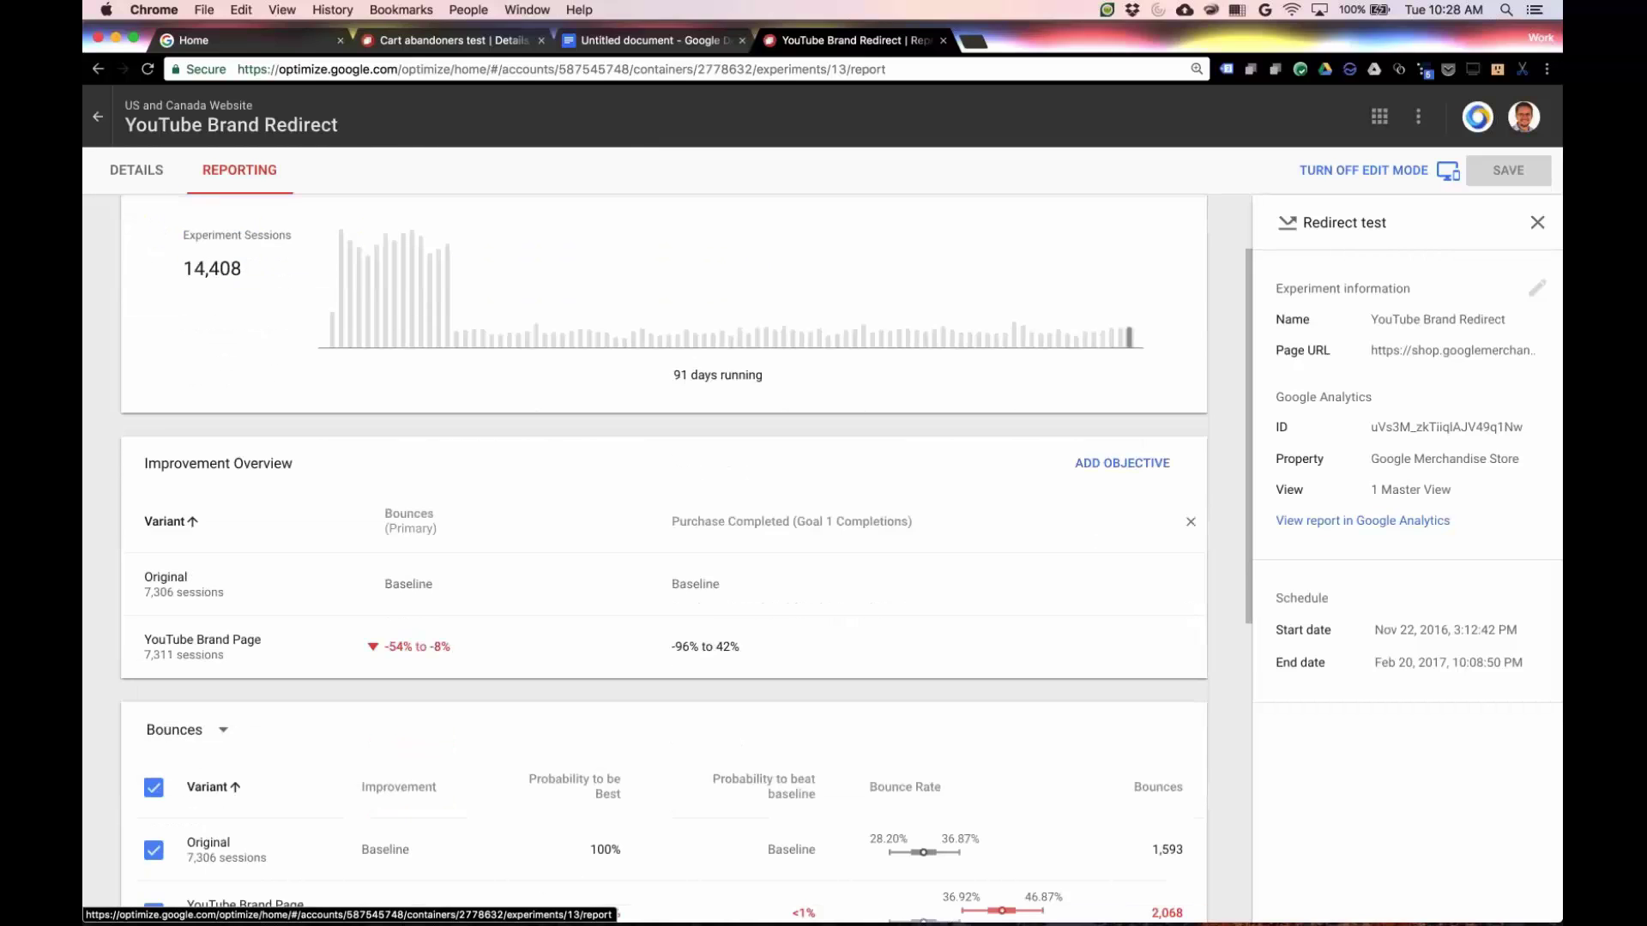
scroll(665, 558, down, 1)
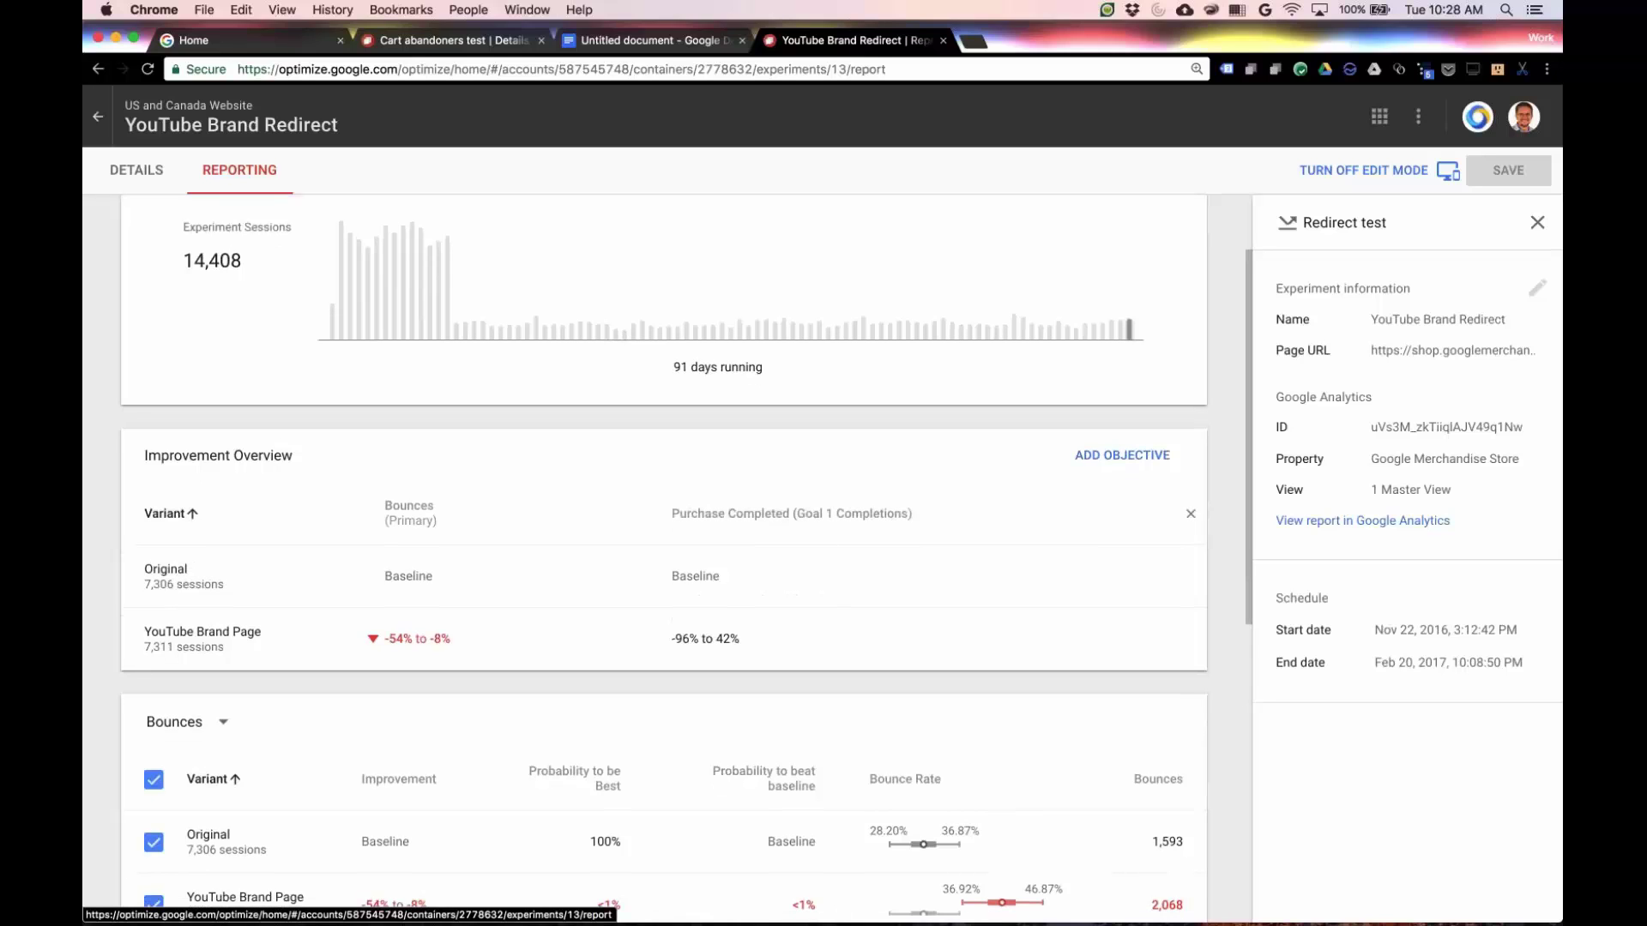
scroll(664, 558, down, 1)
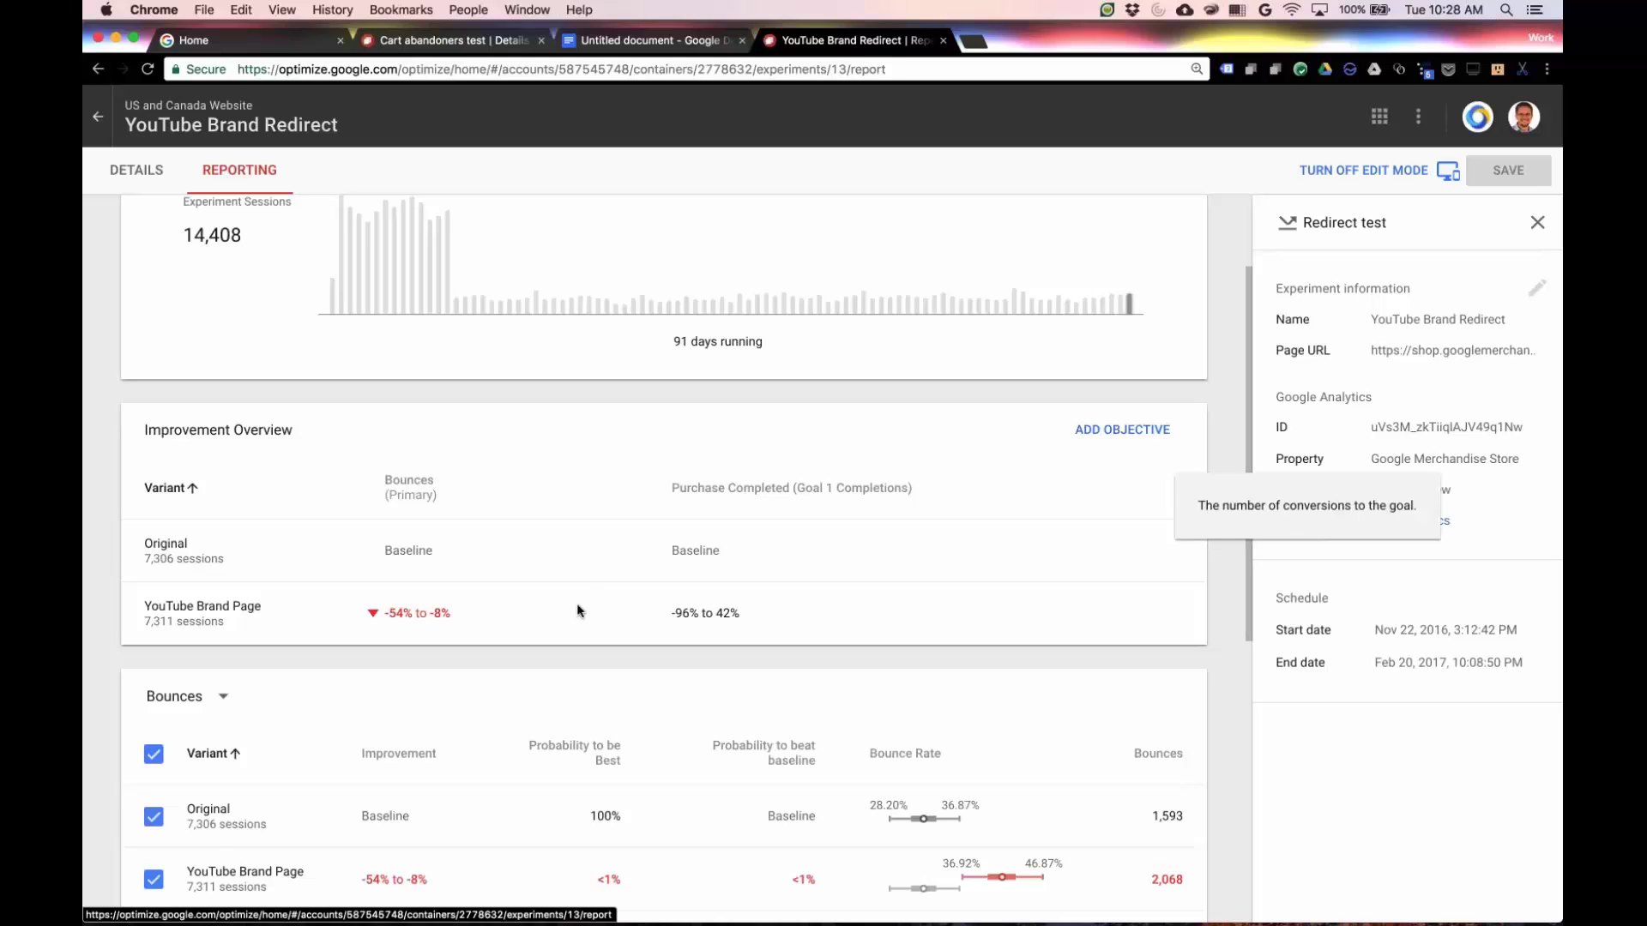
scroll(579, 611, down, 1)
scroll(579, 611, down, 2)
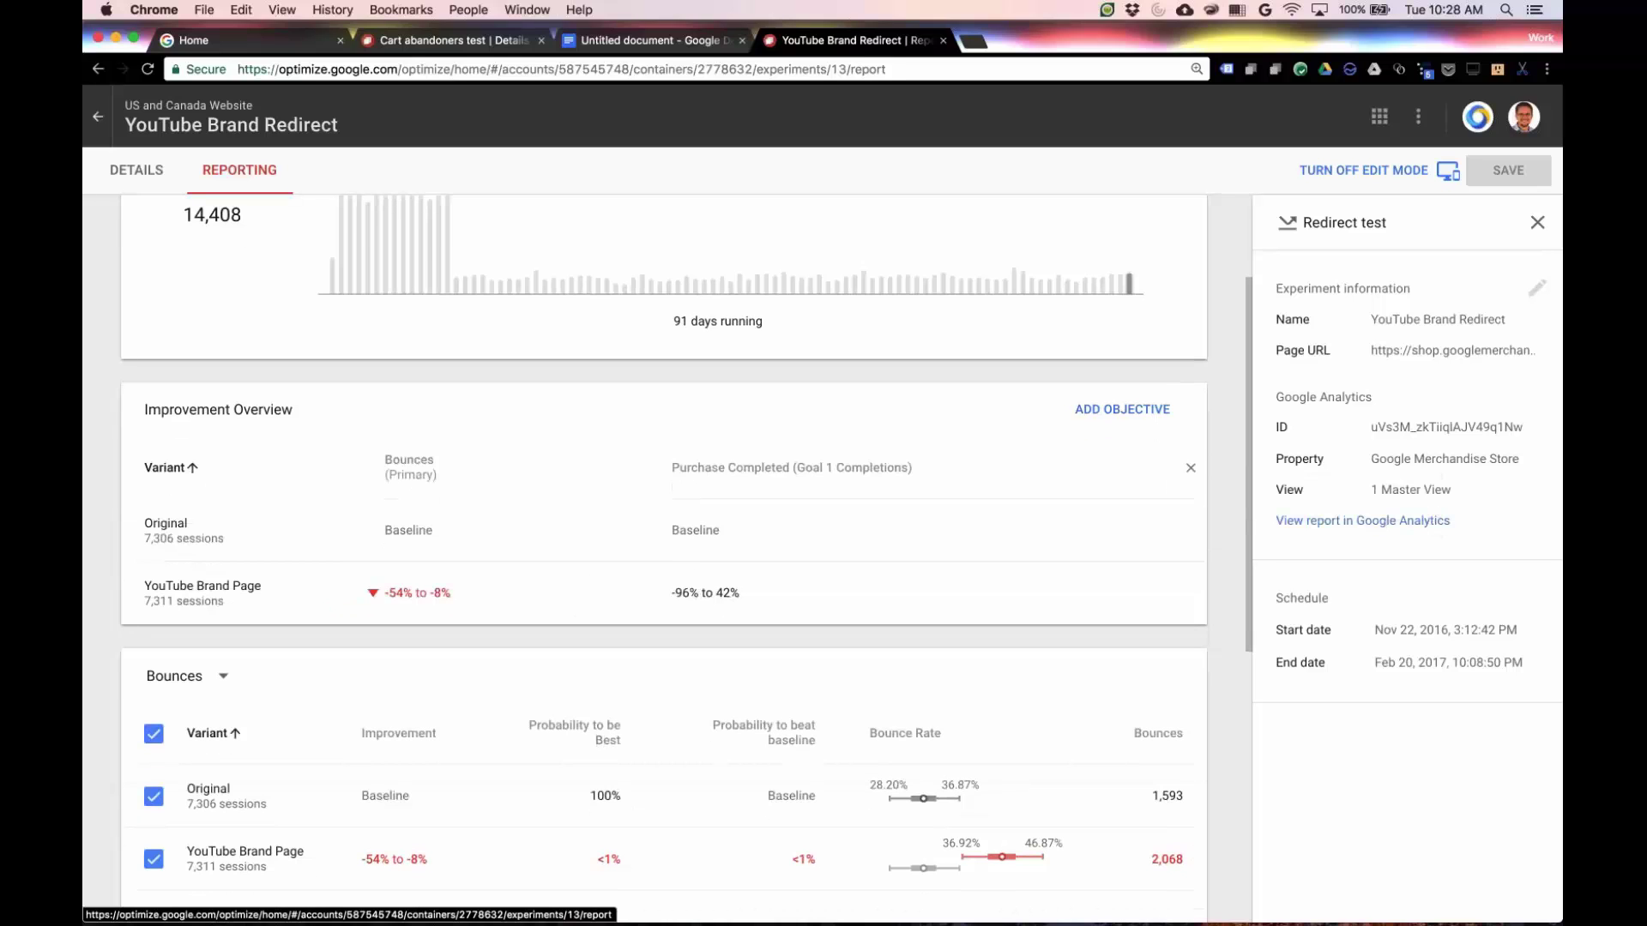
Add Clicked on a product (Goal 7 Completions) as another objective in the Improvement Overview
mouse_move(752, 496)
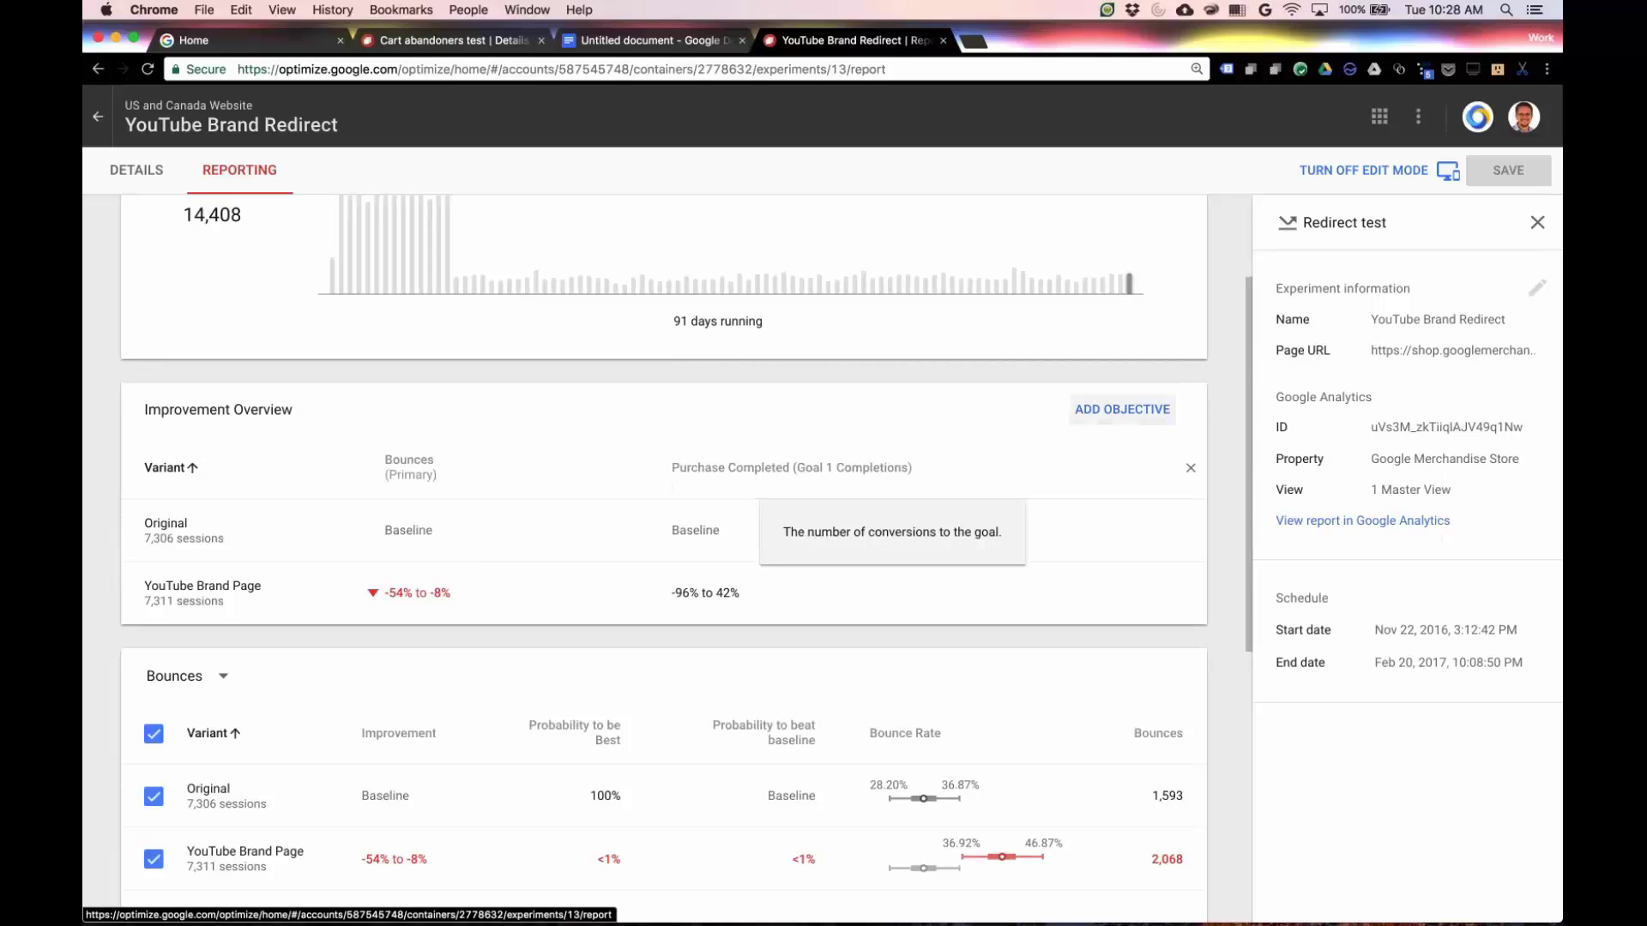
click(1124, 411)
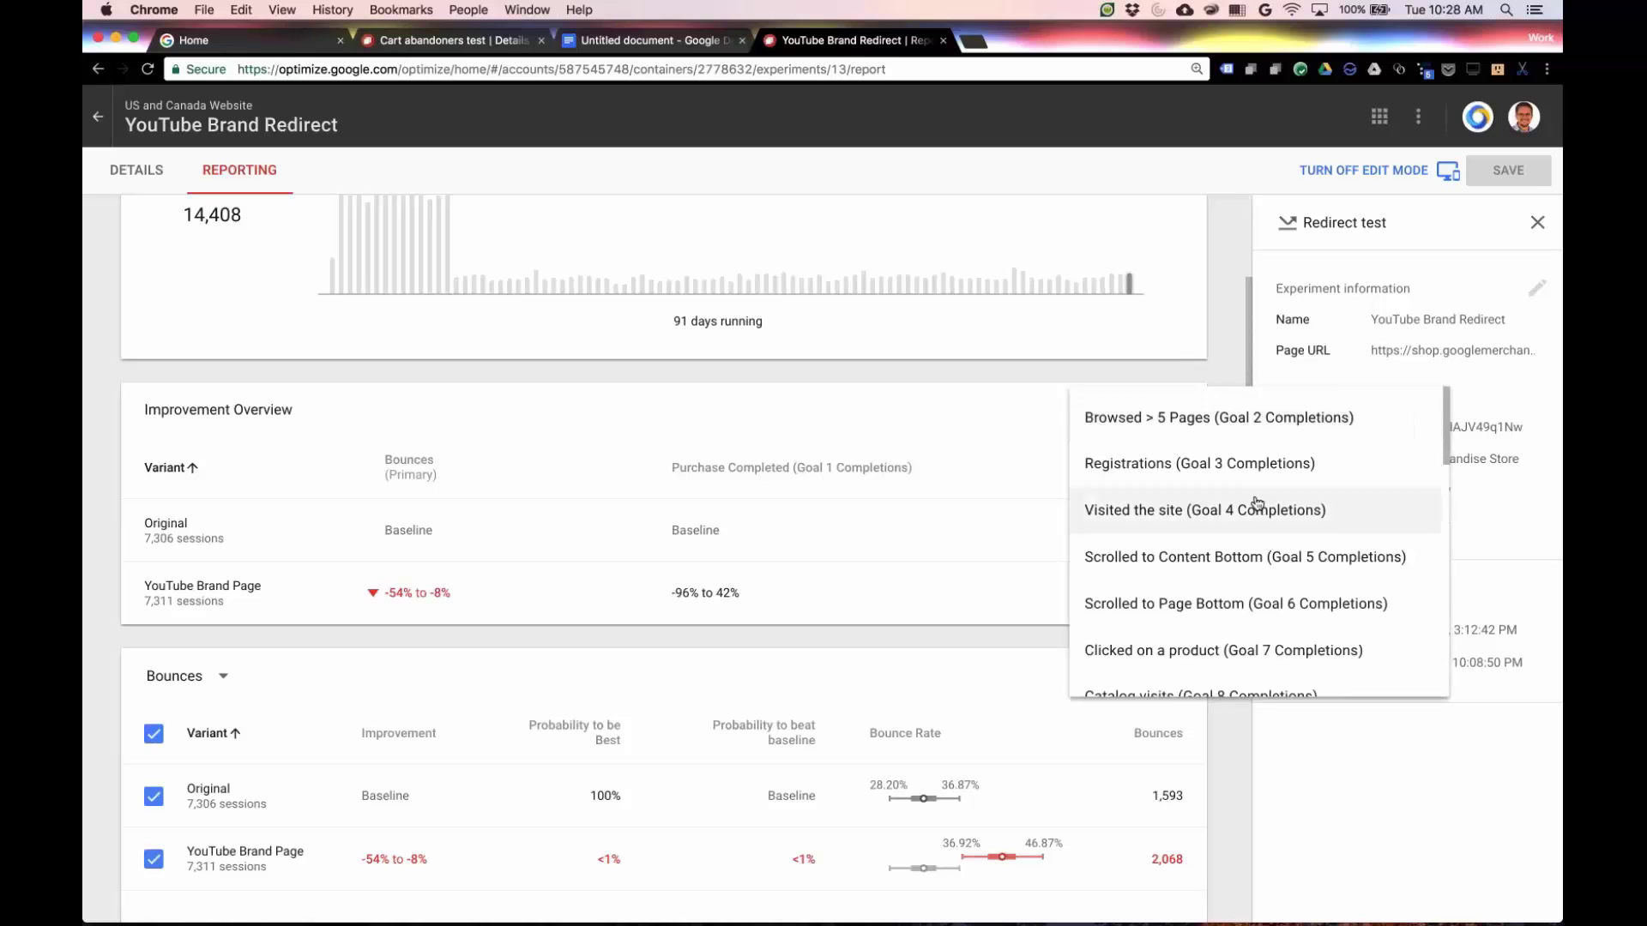
scroll(1256, 503, down, 10)
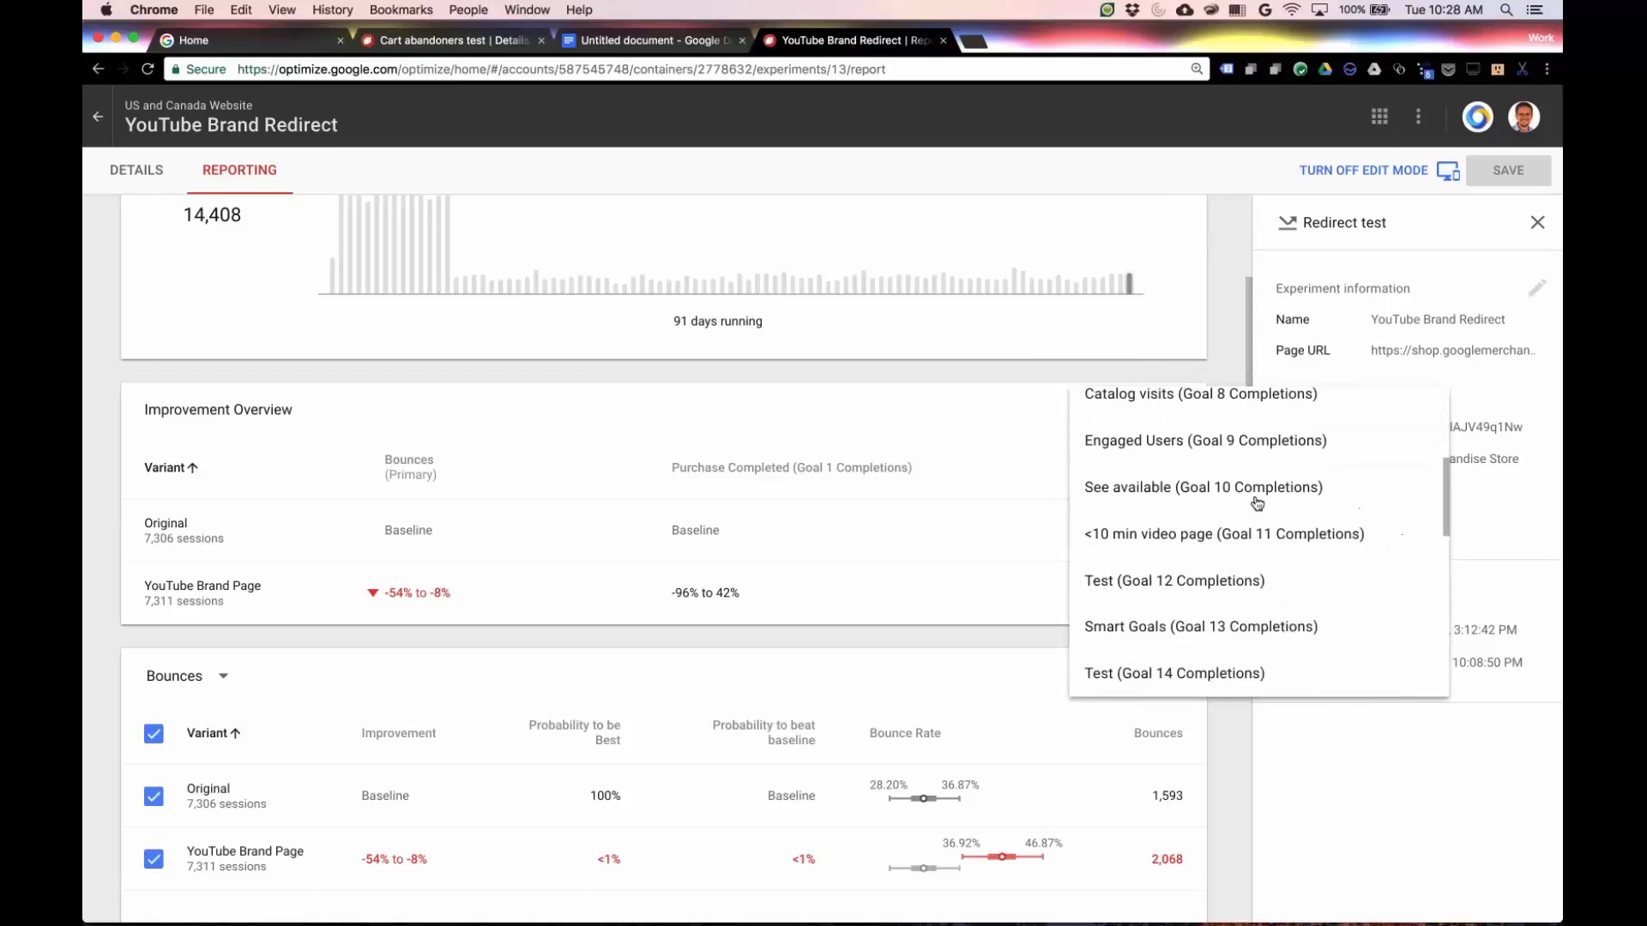
scroll(1256, 503, down, 5)
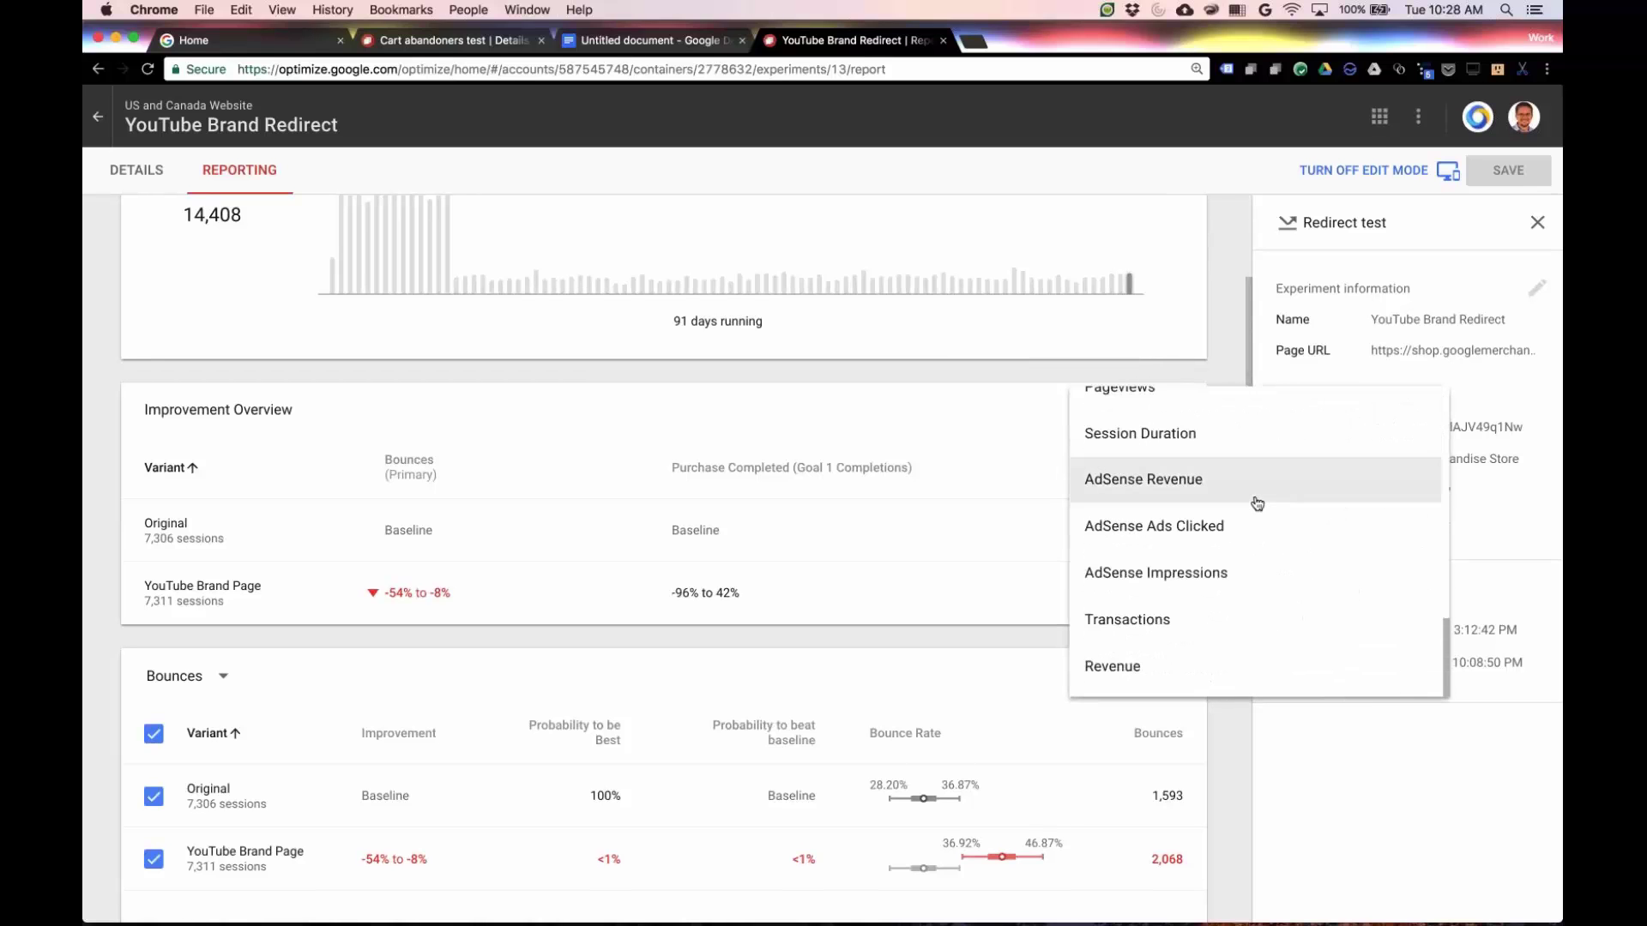
scroll(1256, 503, up, 5)
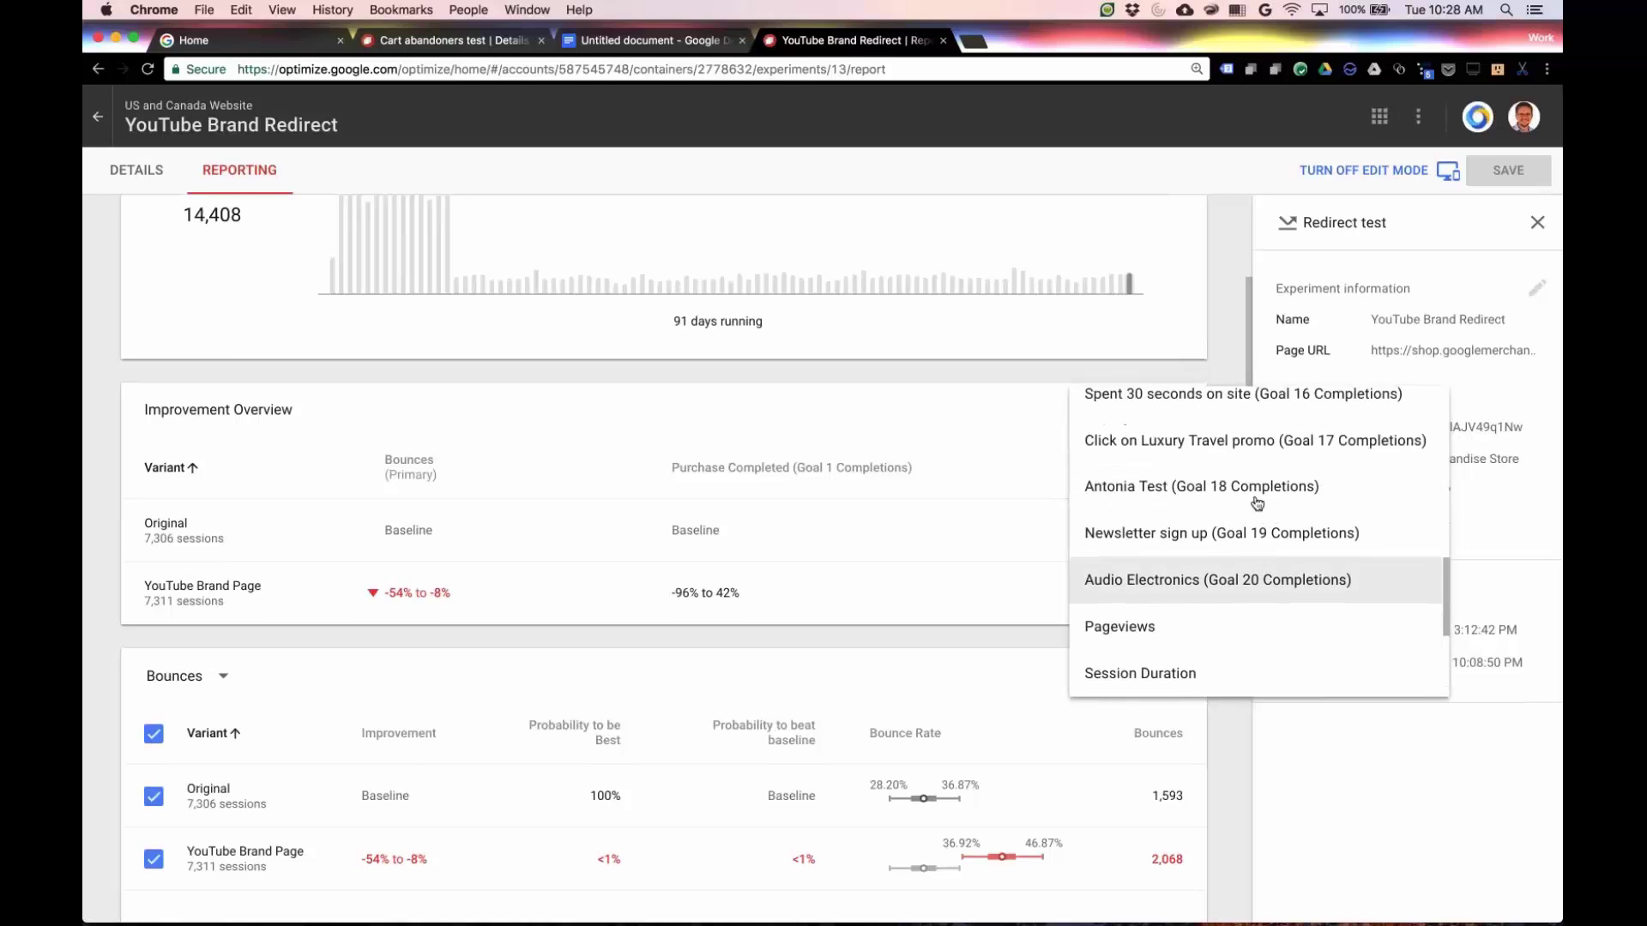
scroll(1257, 502, up, 8)
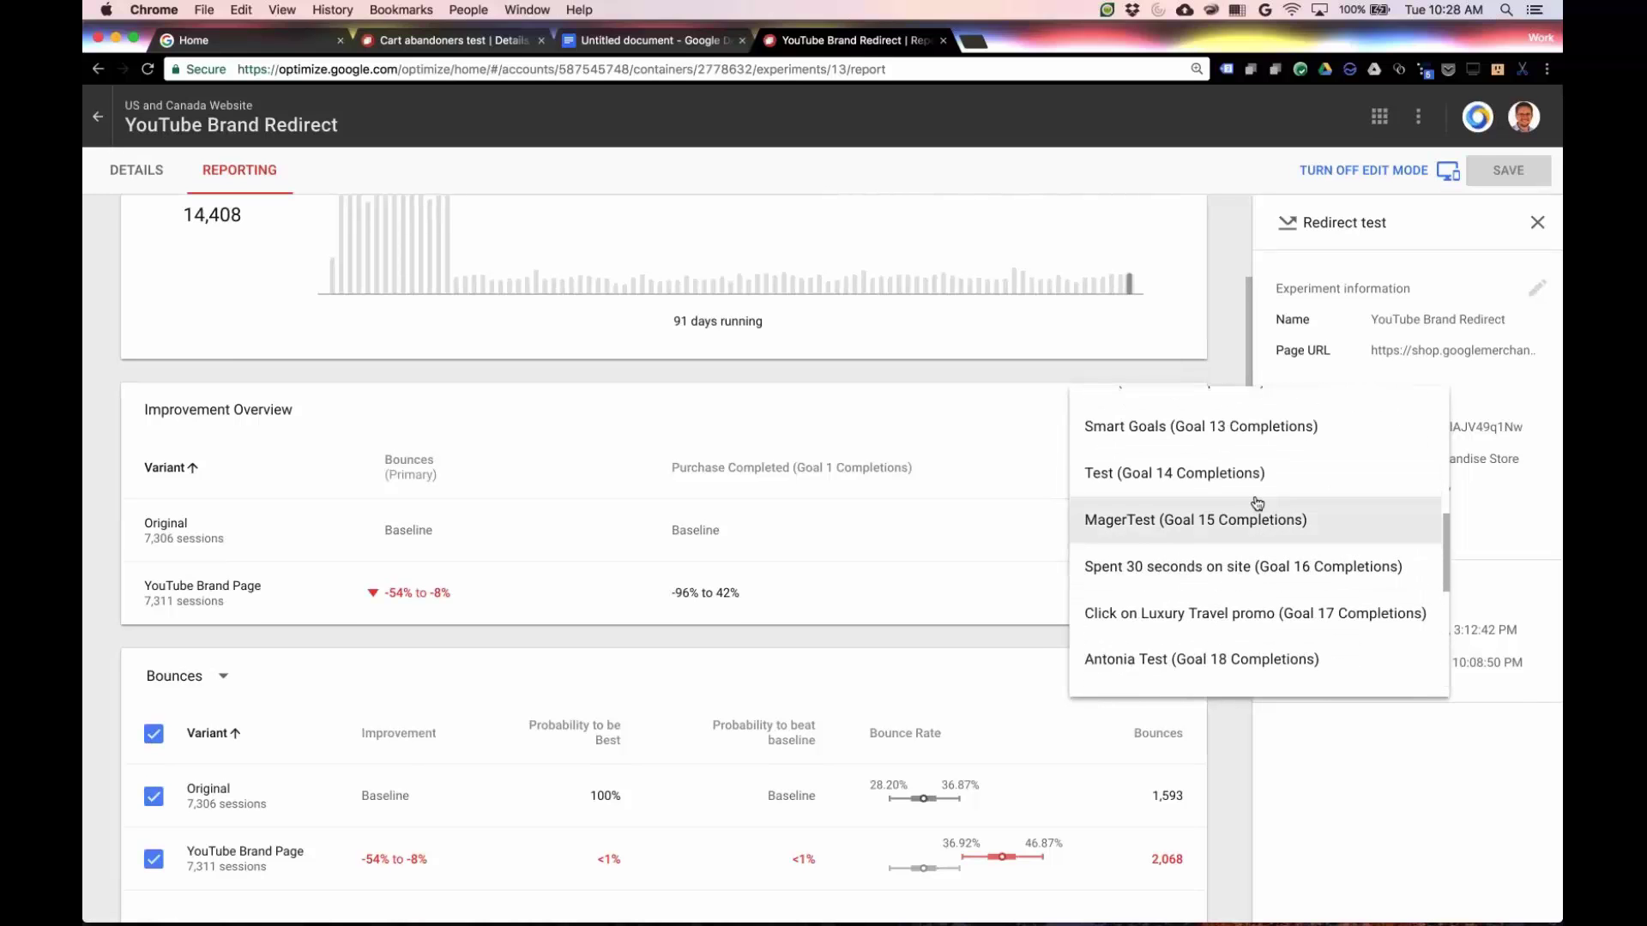
scroll(1257, 503, up, 3)
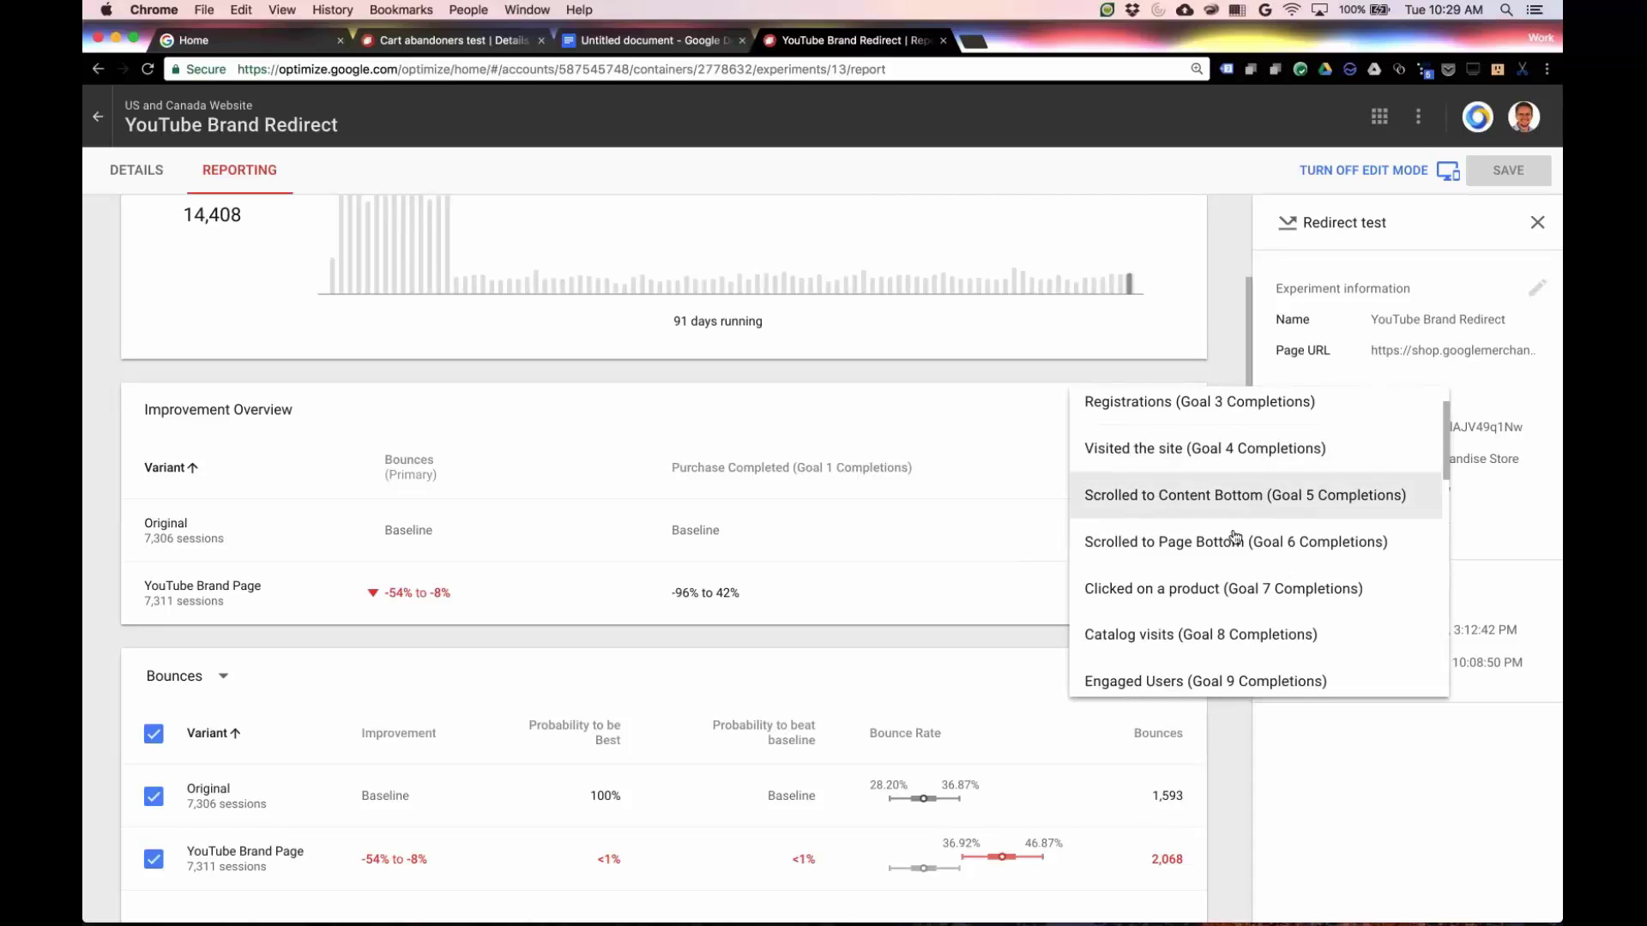
click(1213, 589)
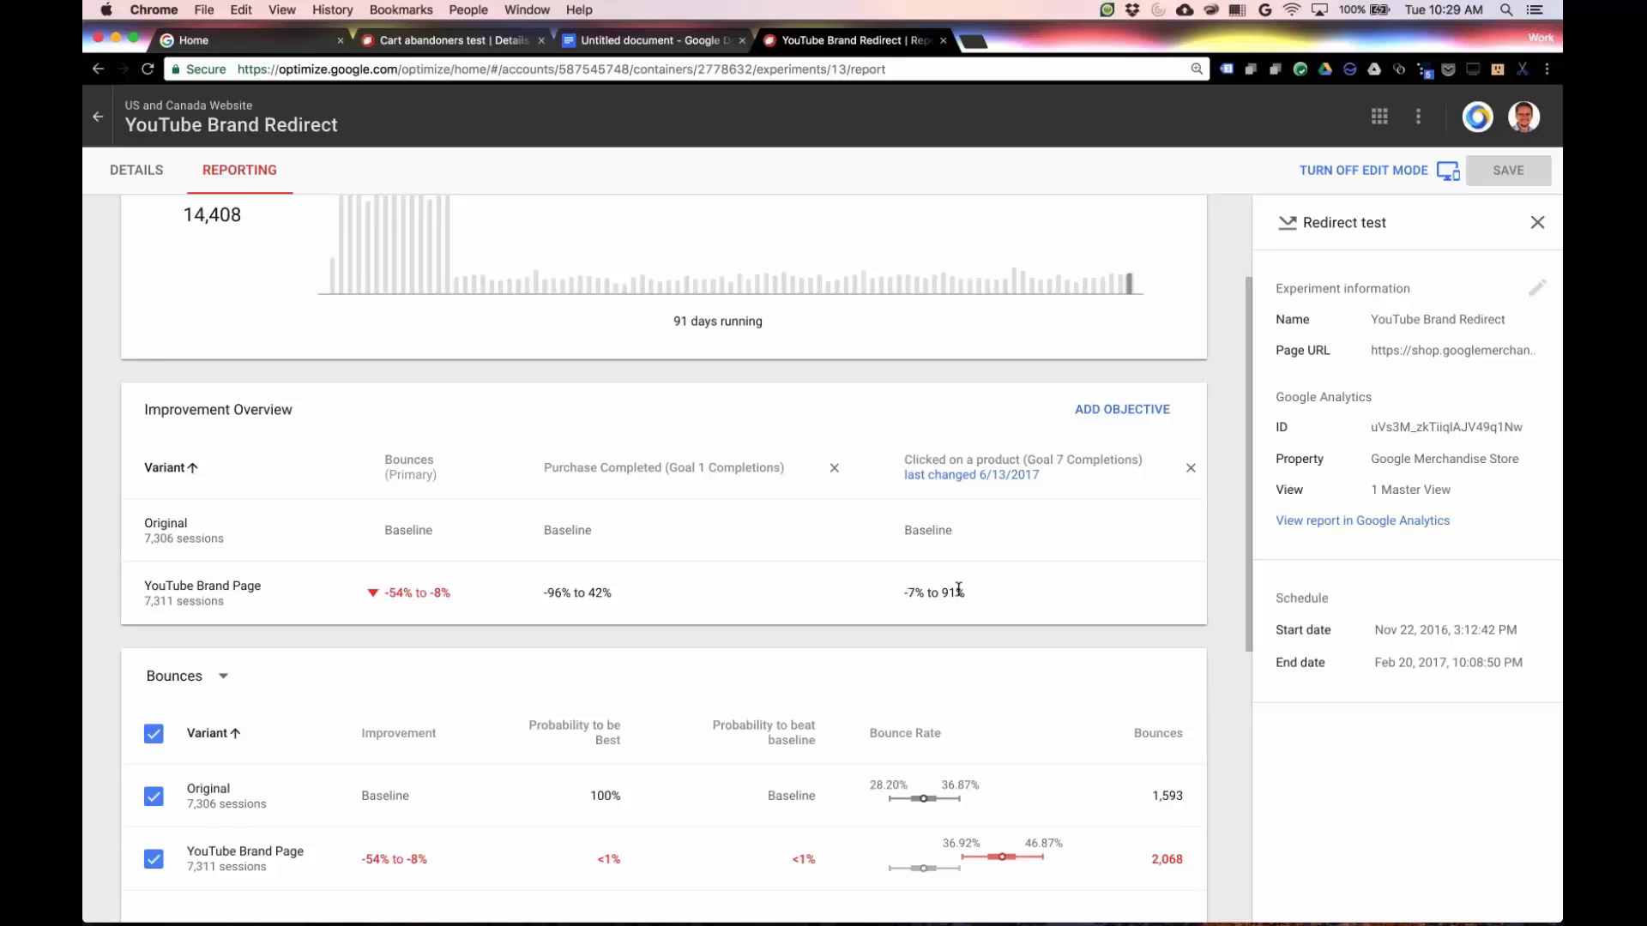
Switch the detailed Bounces results to Clicked on a product (Goal 7 Completions) and review each variant's conversion rate and its trend over time
scroll(959, 590, down, 1)
scroll(959, 590, down, 3)
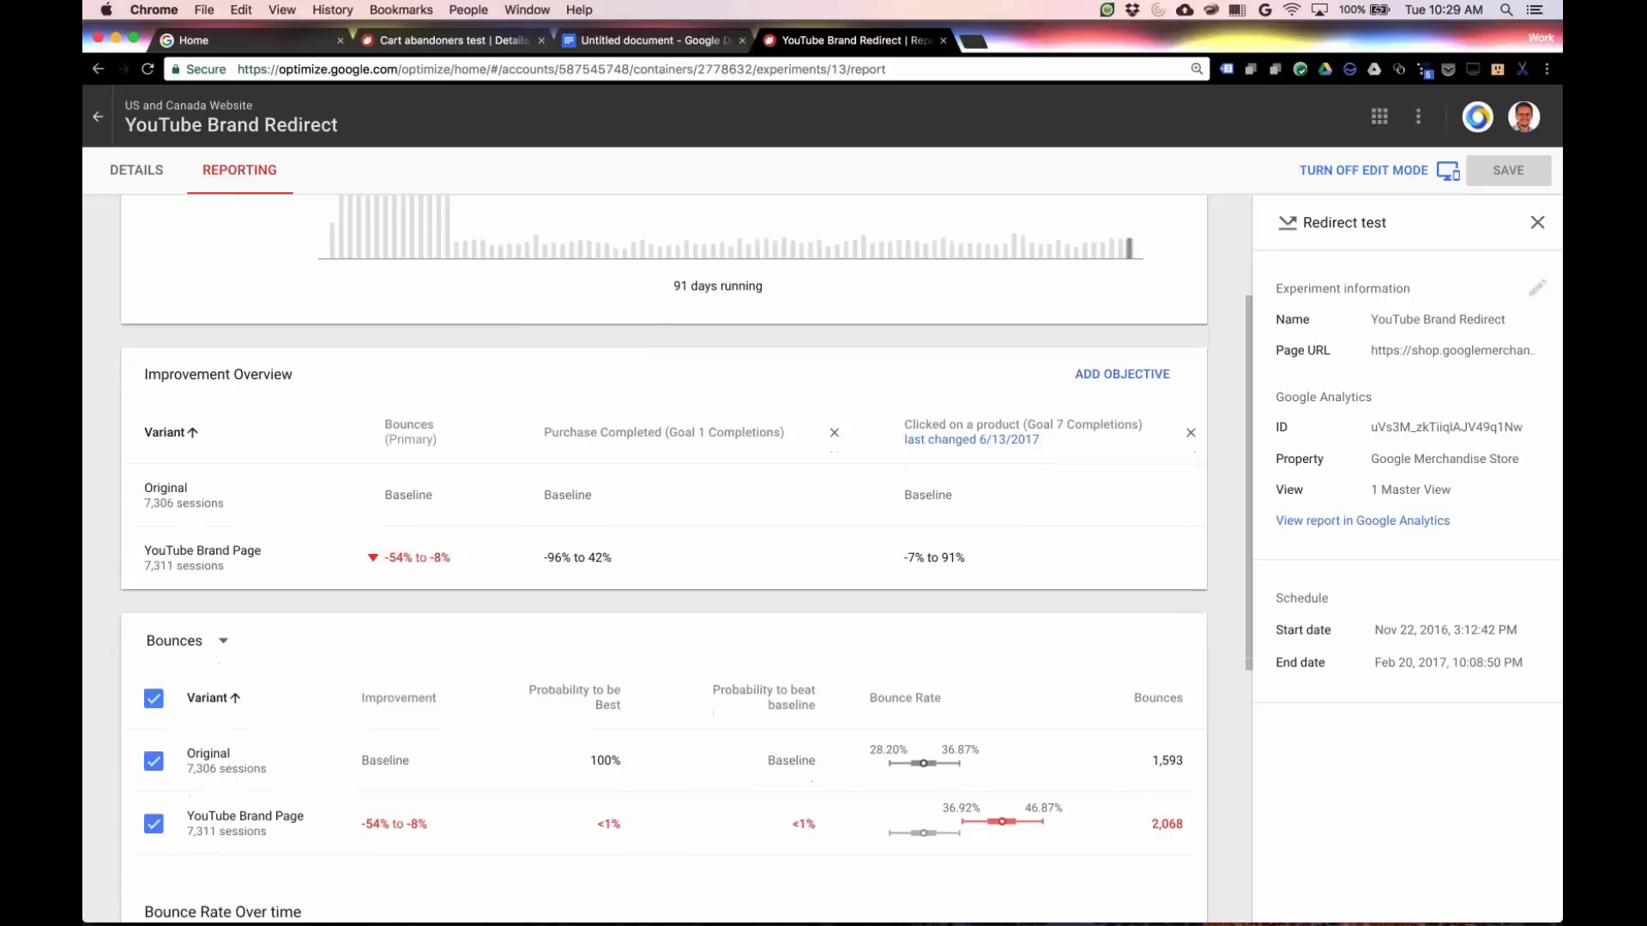
click(201, 632)
scroll(280, 640, down, 3)
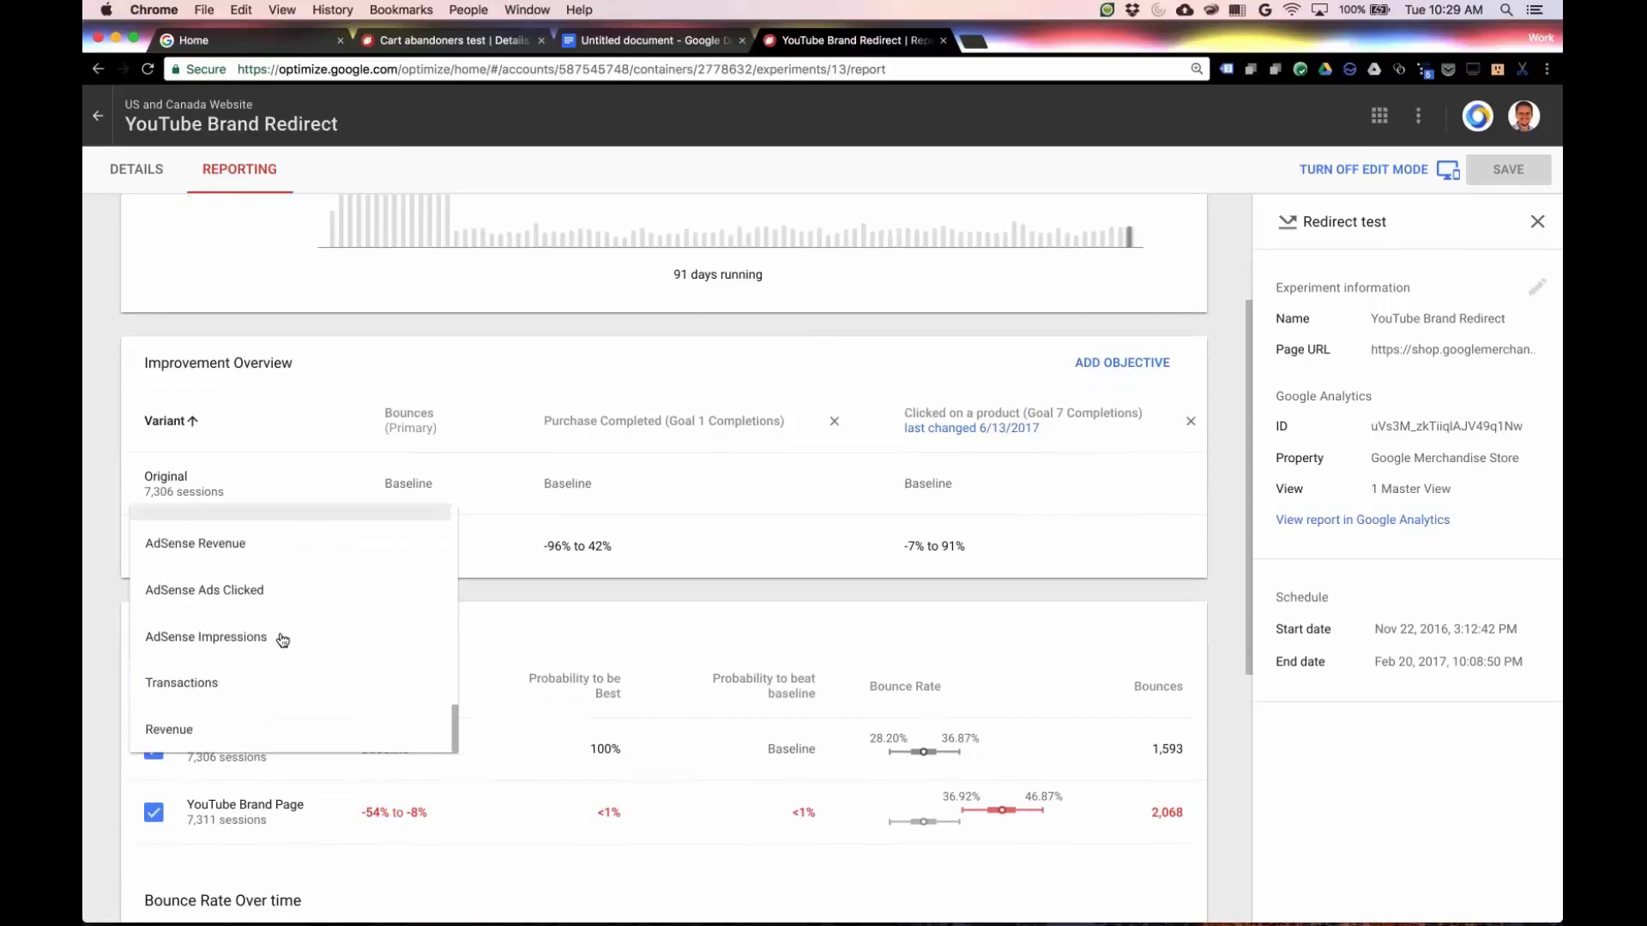
scroll(282, 639, up, 5)
scroll(282, 639, up, 5)
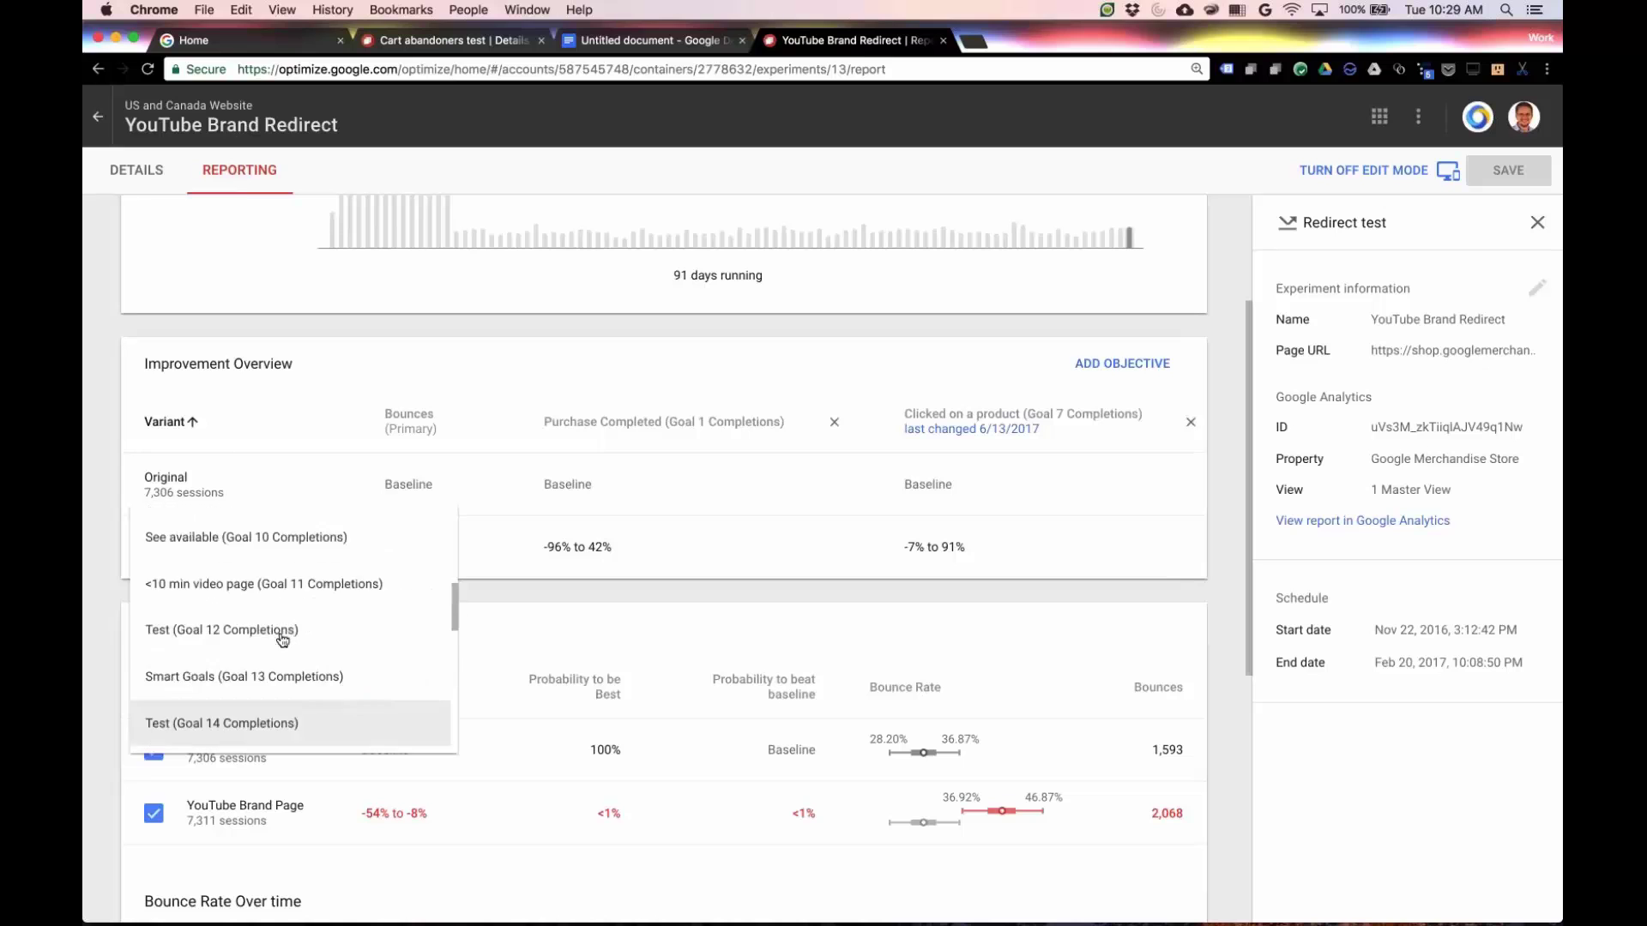
click(272, 566)
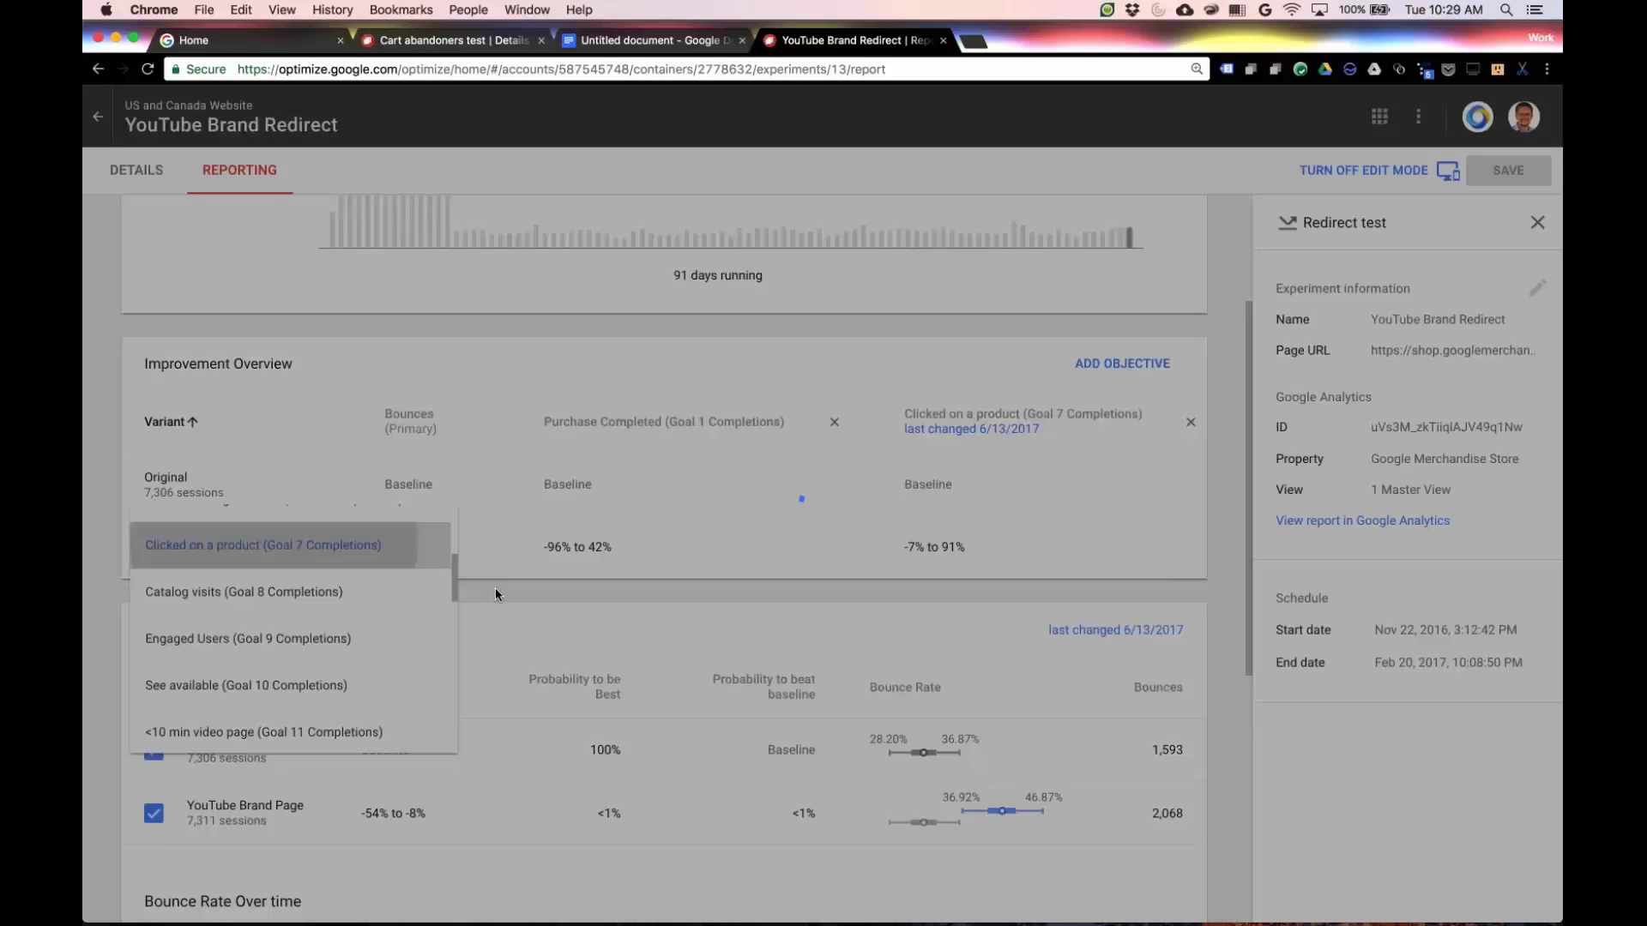
scroll(625, 588, down, 4)
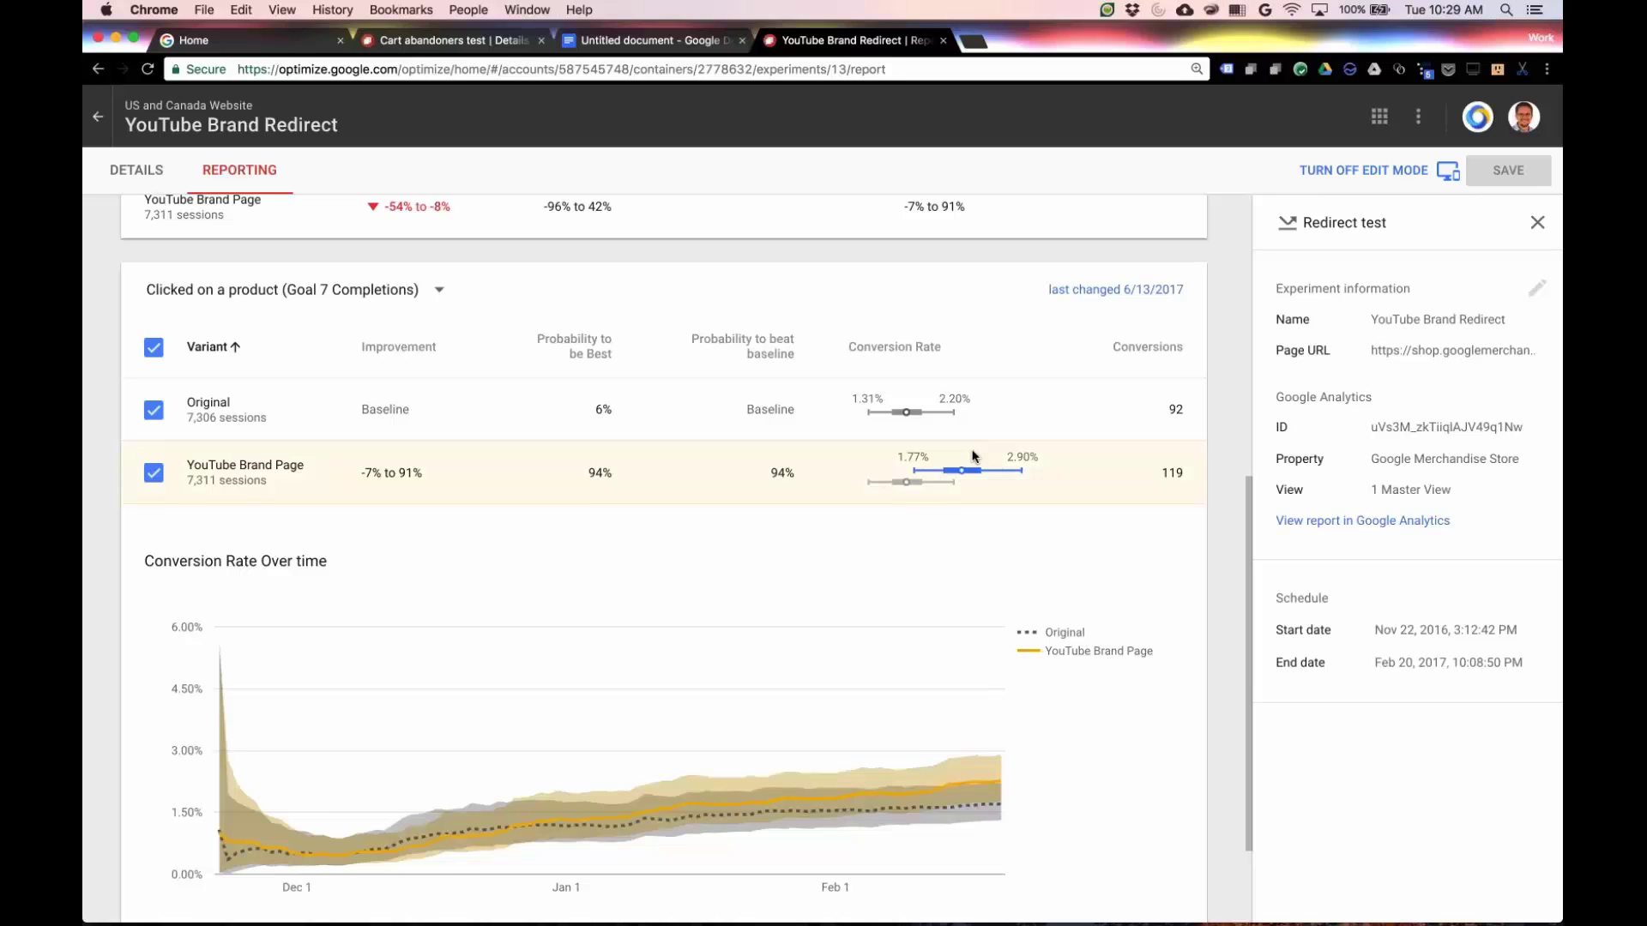
mouse_move(978, 462)
scroll(590, 474, up, 1)
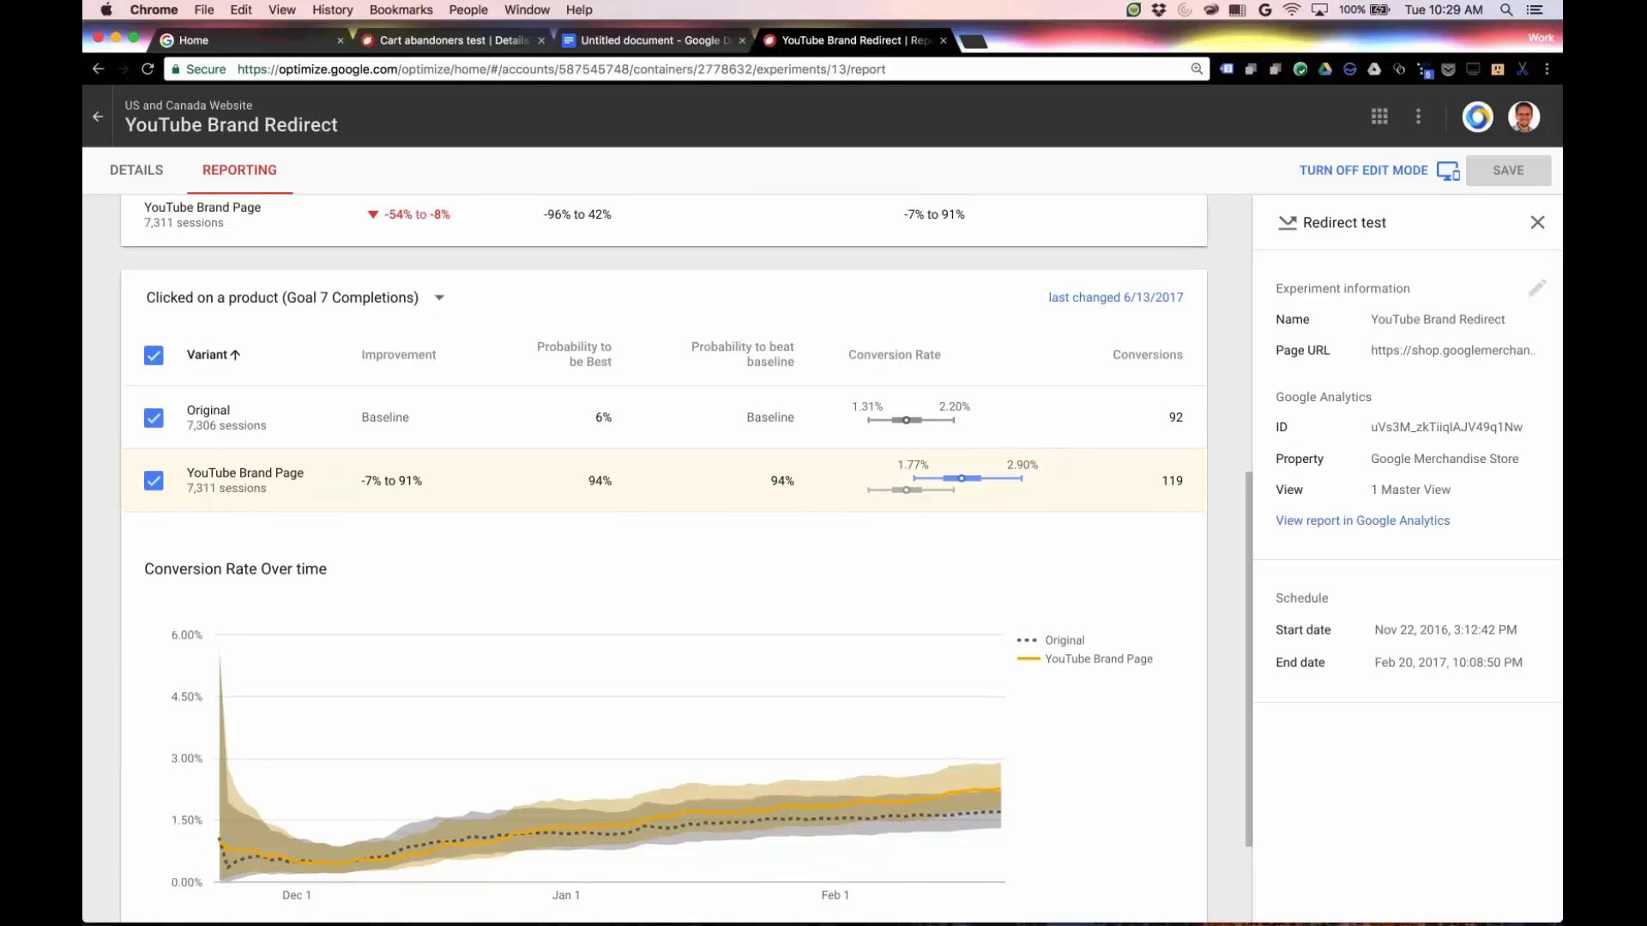
scroll(625, 471, up, 5)
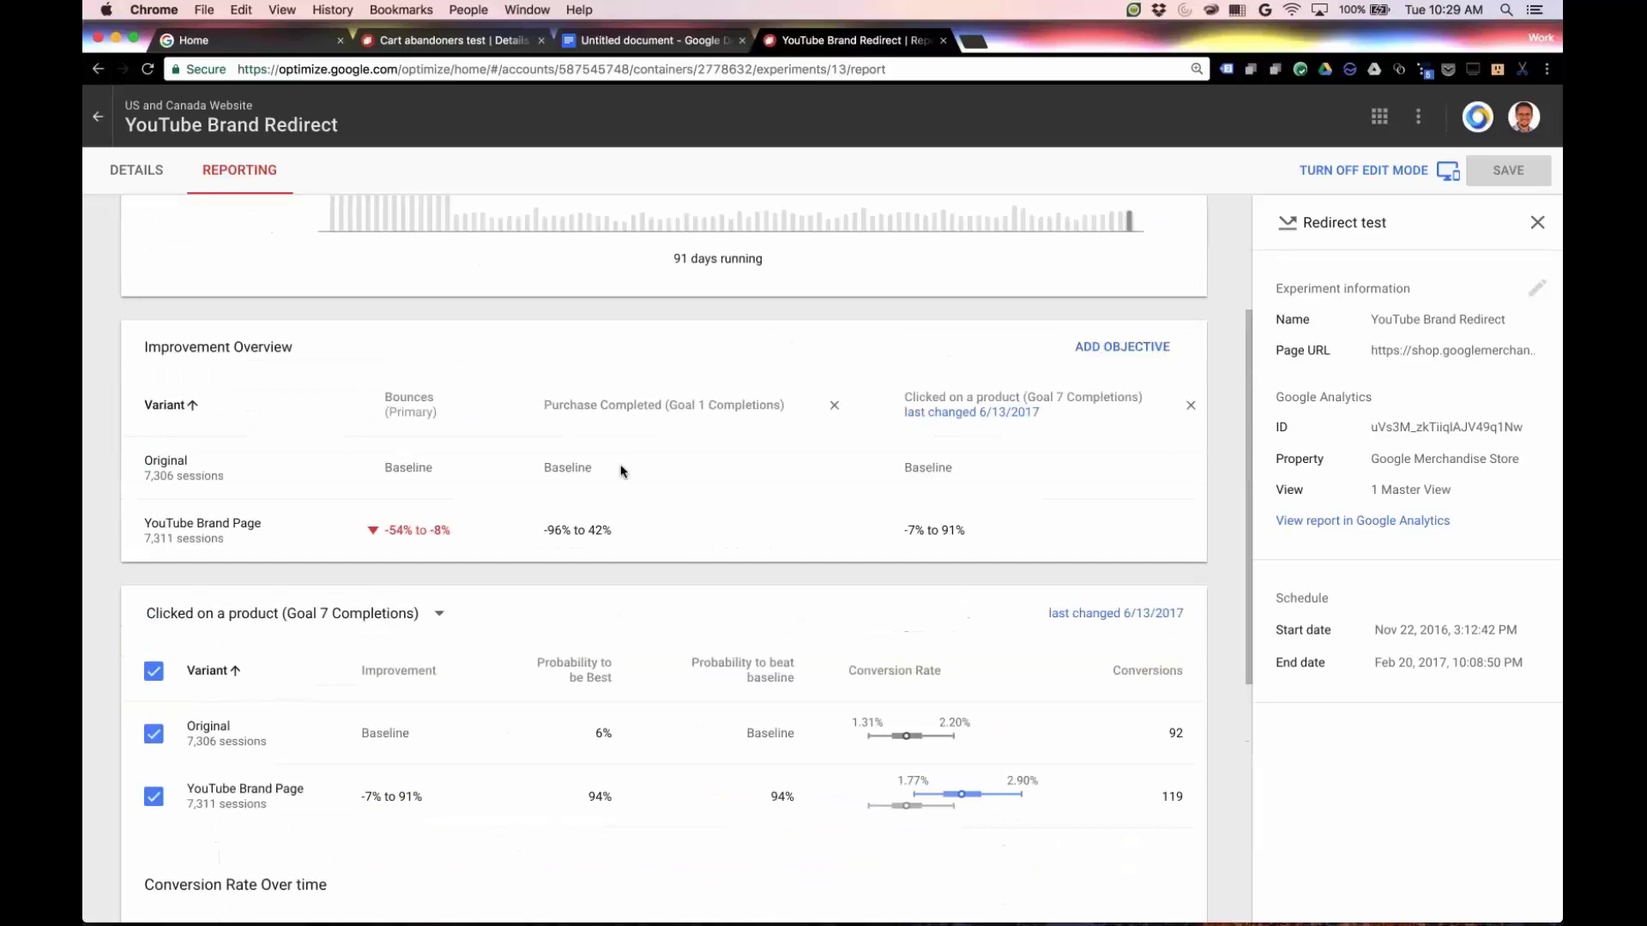